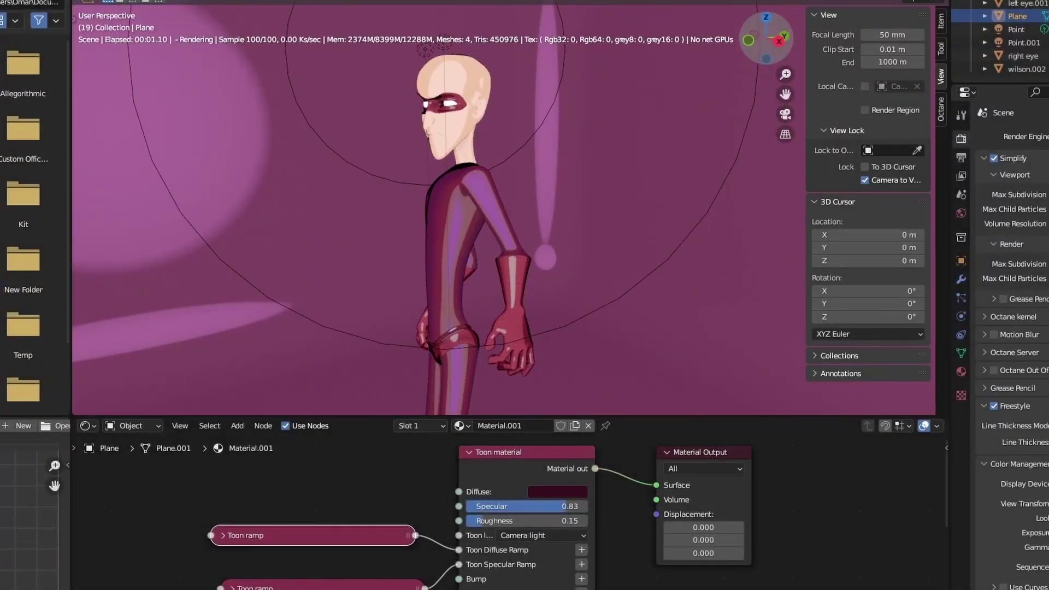
- Examine the toon-shaded character and its lighting from several angles in an enlarged rendered viewport
{"action": "middle_click_drag", "start_coordinate": [504, 210], "coordinate": [537, 210]}
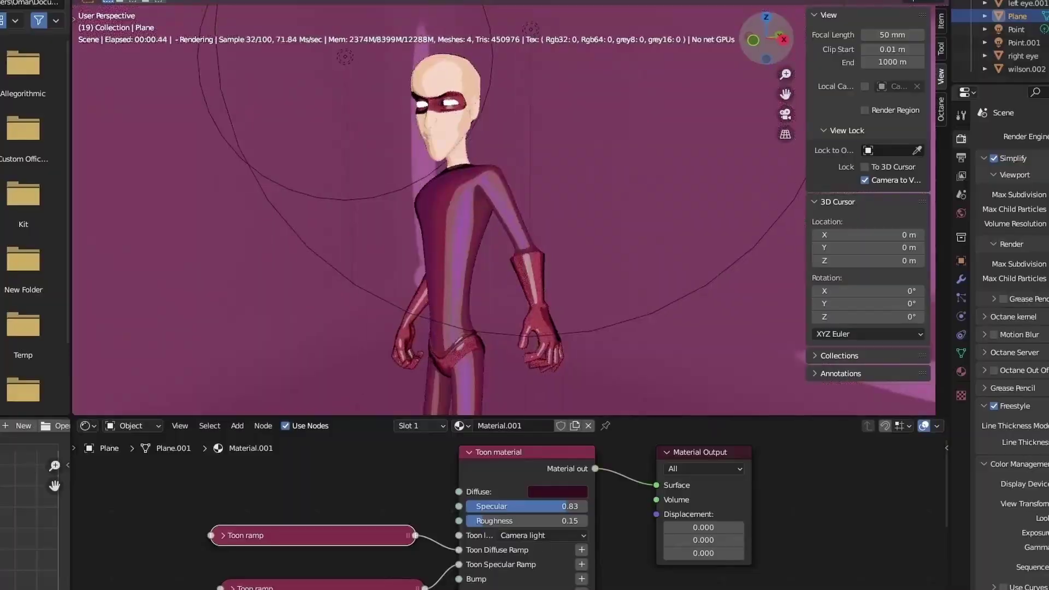
{"action": "left_click_drag", "start_coordinate": [766, 38], "coordinate": [776, 39]}
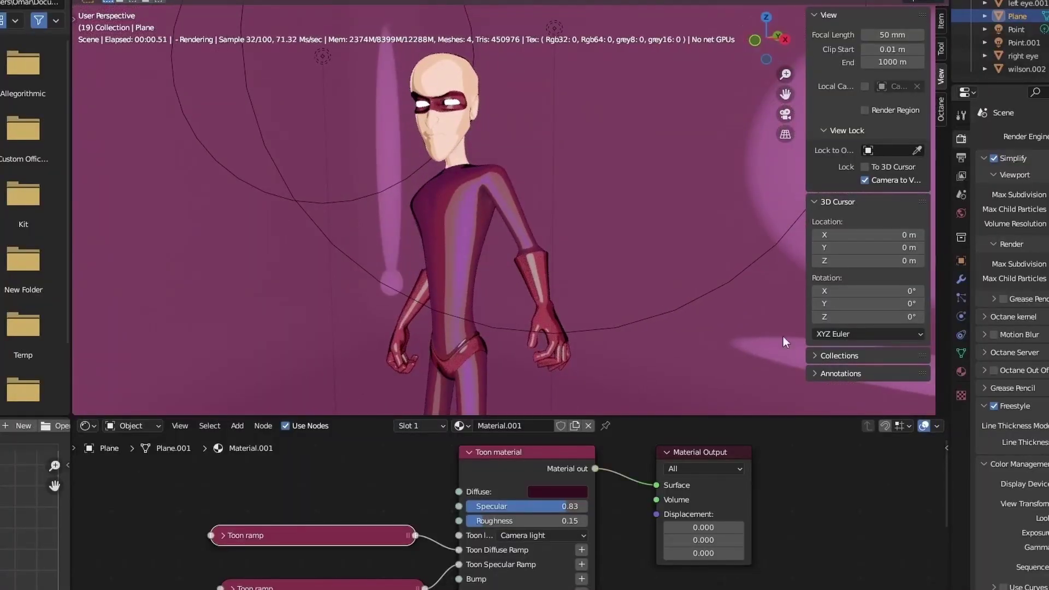
{"action": "left_click_drag", "start_coordinate": [739, 417], "coordinate": [738, 555]}
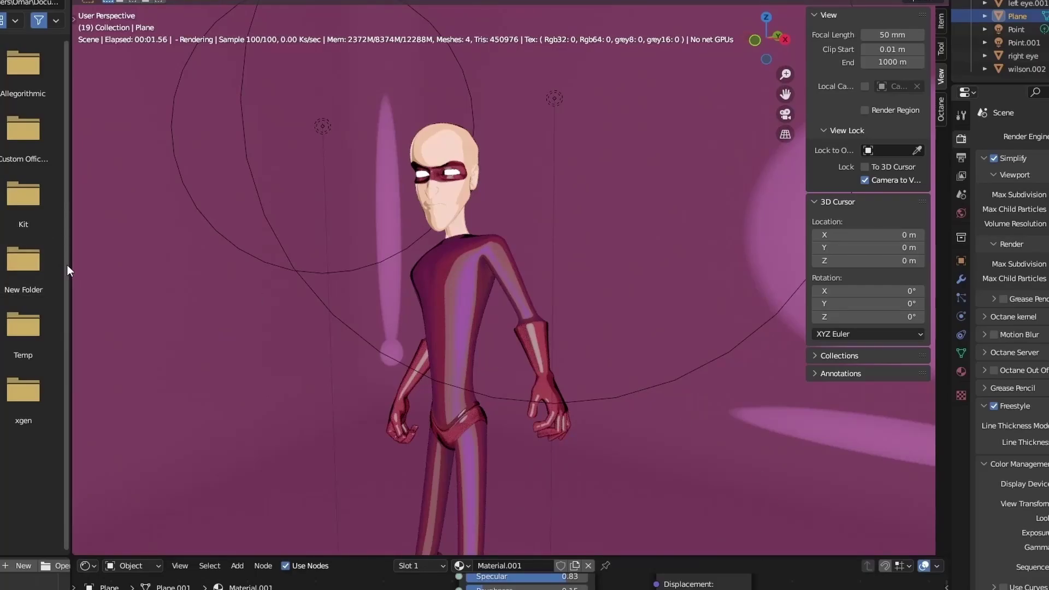
{"action": "left_click_drag", "start_coordinate": [72, 264], "coordinate": [2, 264]}
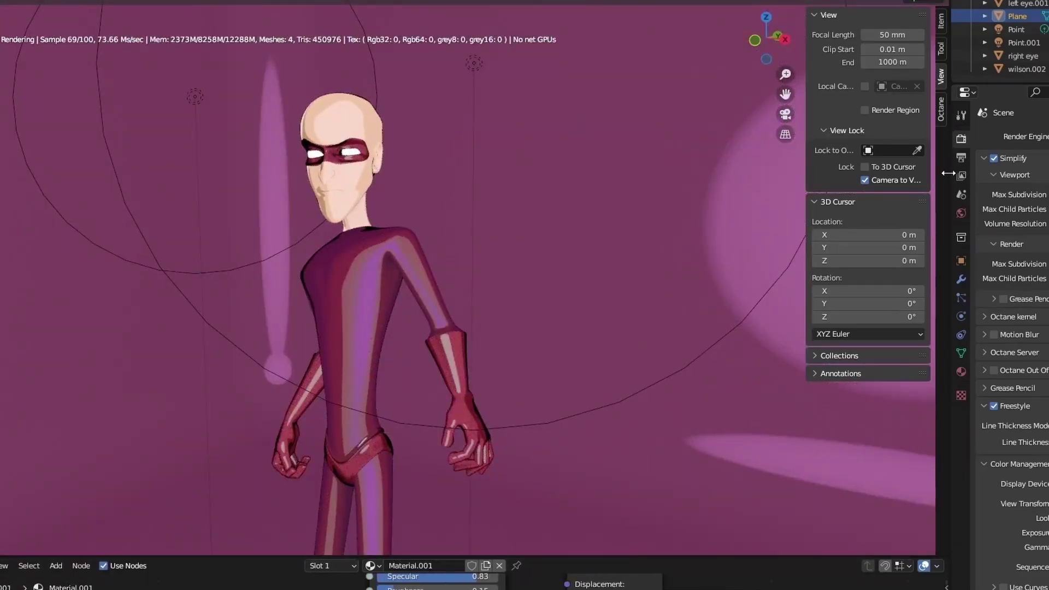
{"action": "left_click_drag", "start_coordinate": [948, 173], "coordinate": [1008, 164]}
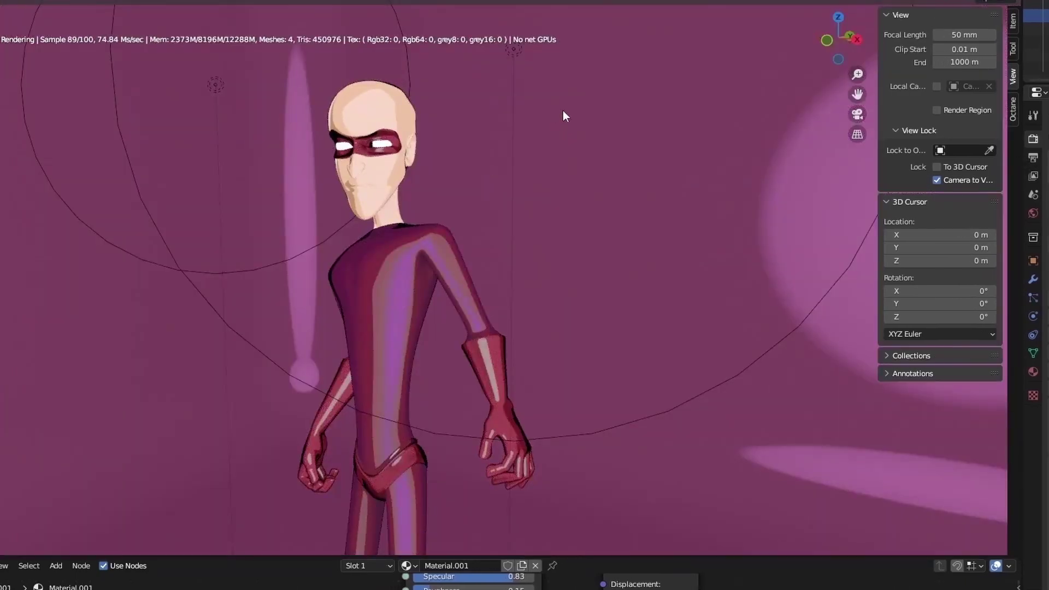
{"action": "scroll", "coordinate": [588, 141], "scroll_direction": "down", "scroll_amount": 1}
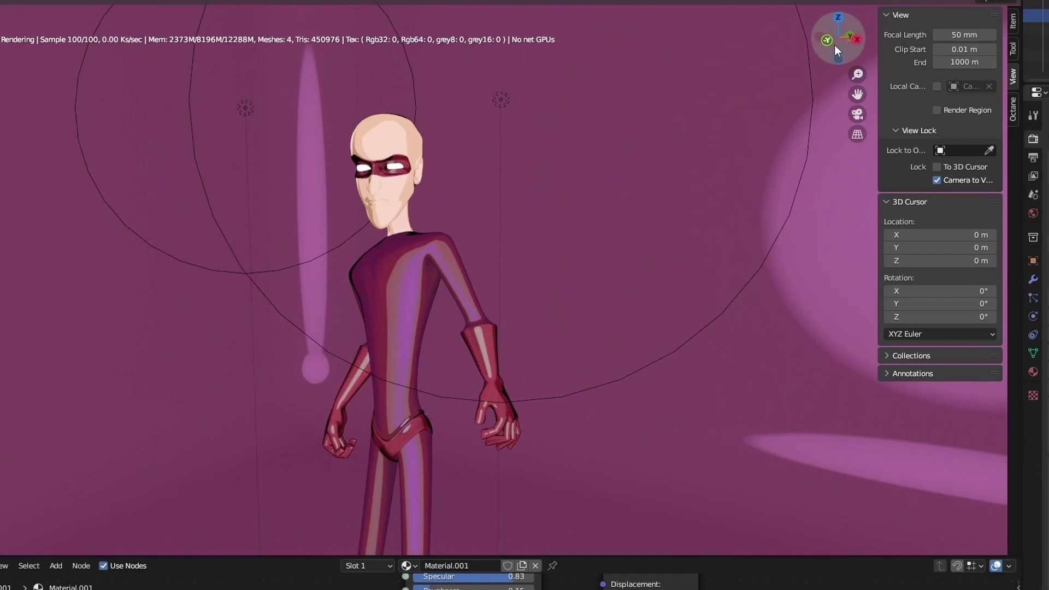
{"action": "left_click_drag", "start_coordinate": [834, 45], "coordinate": [826, 45]}
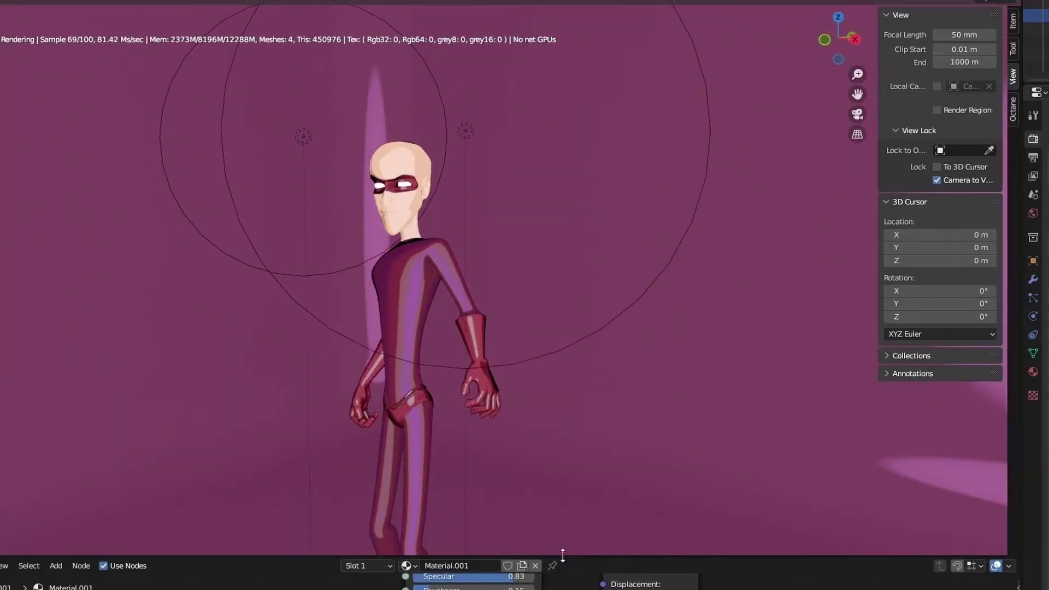
{"action": "left_click_drag", "start_coordinate": [562, 555], "coordinate": [564, 526]}
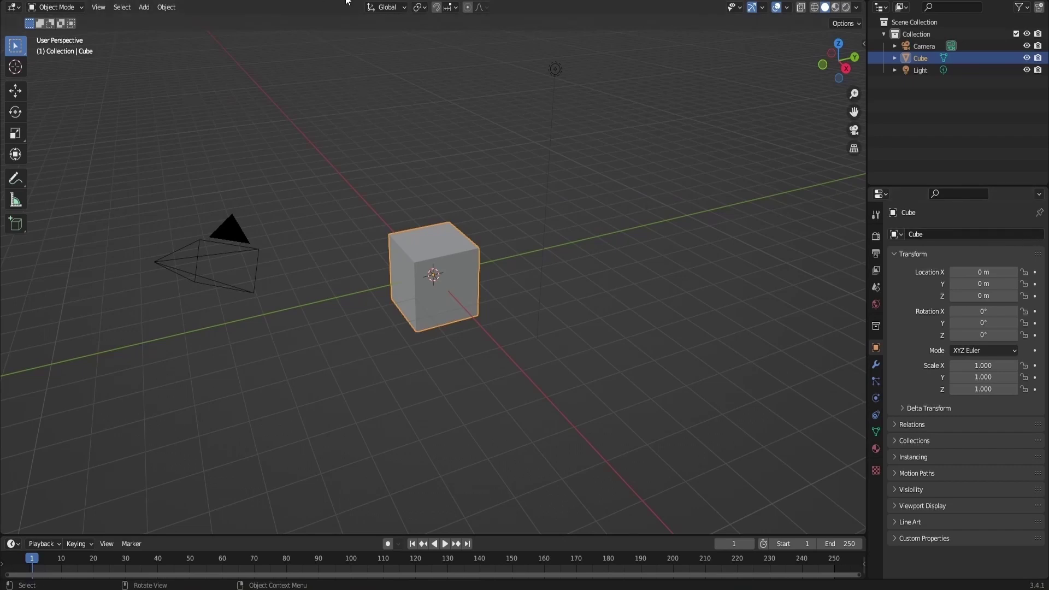
- Switch to the Shading workspace and set the render engine to Octane
{"action": "left_click", "coordinate": [346, 1]}
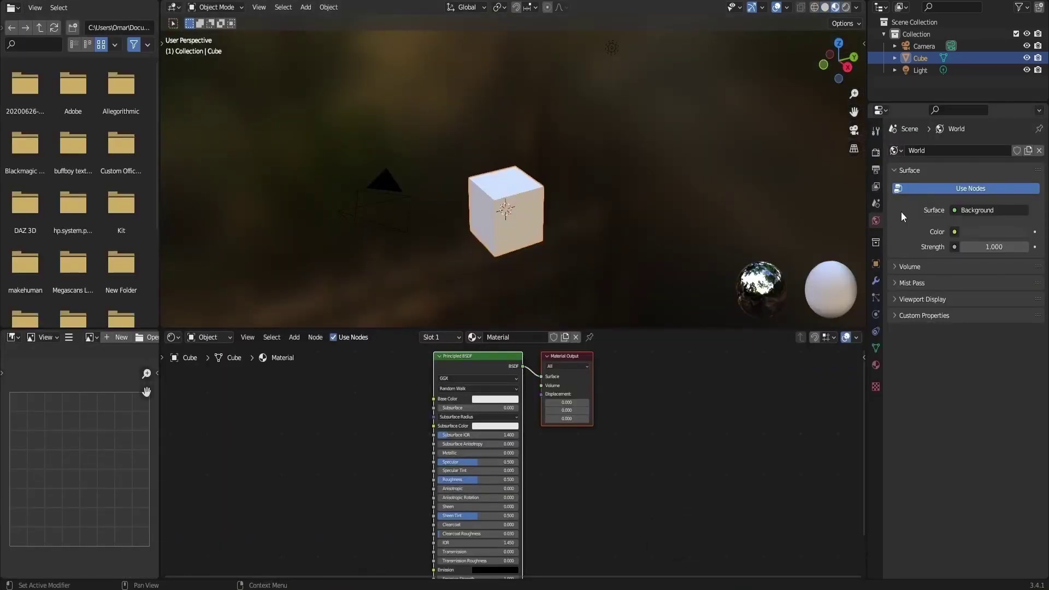
{"action": "left_click", "coordinate": [875, 152]}
{"action": "left_click", "coordinate": [983, 151]}
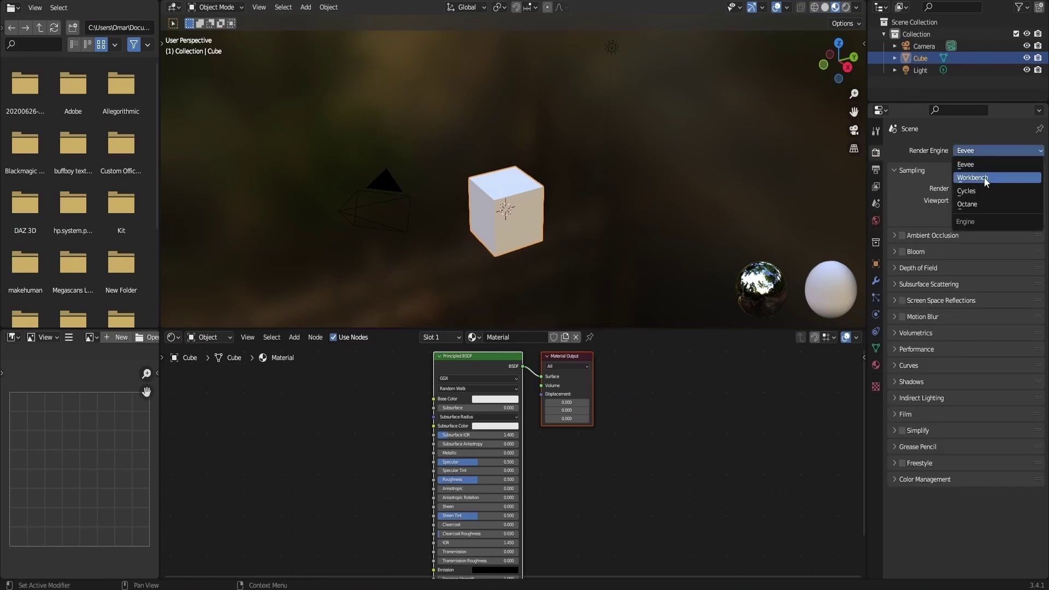
{"action": "left_click", "coordinate": [983, 202]}
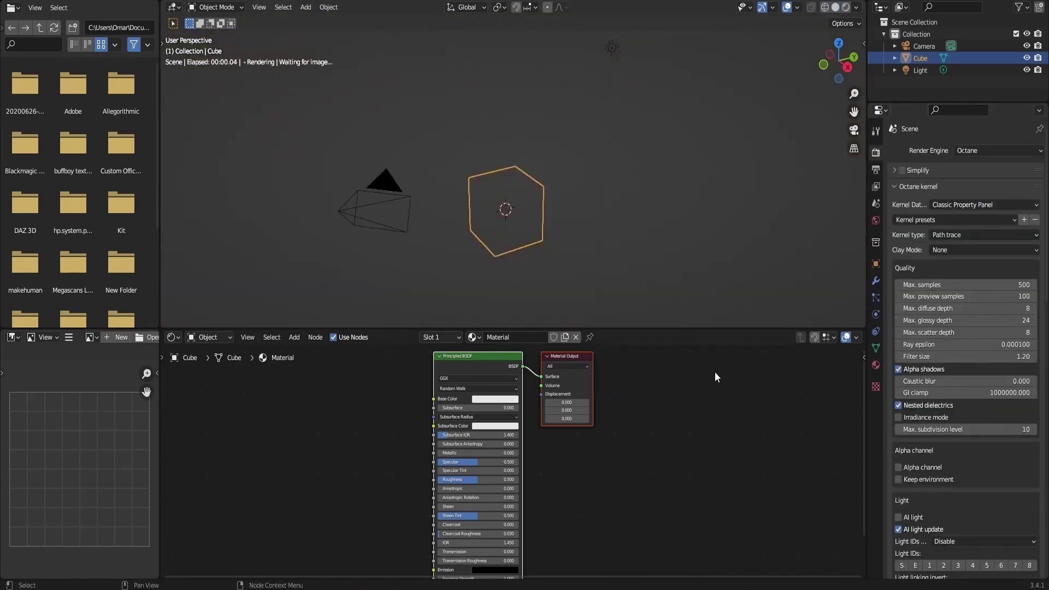
- Replace the cube's Principled BSDF with an Octane Toon material connected to the Material Output's Surface
{"action": "scroll", "coordinate": [457, 385], "scroll_direction": "down", "scroll_amount": 3}
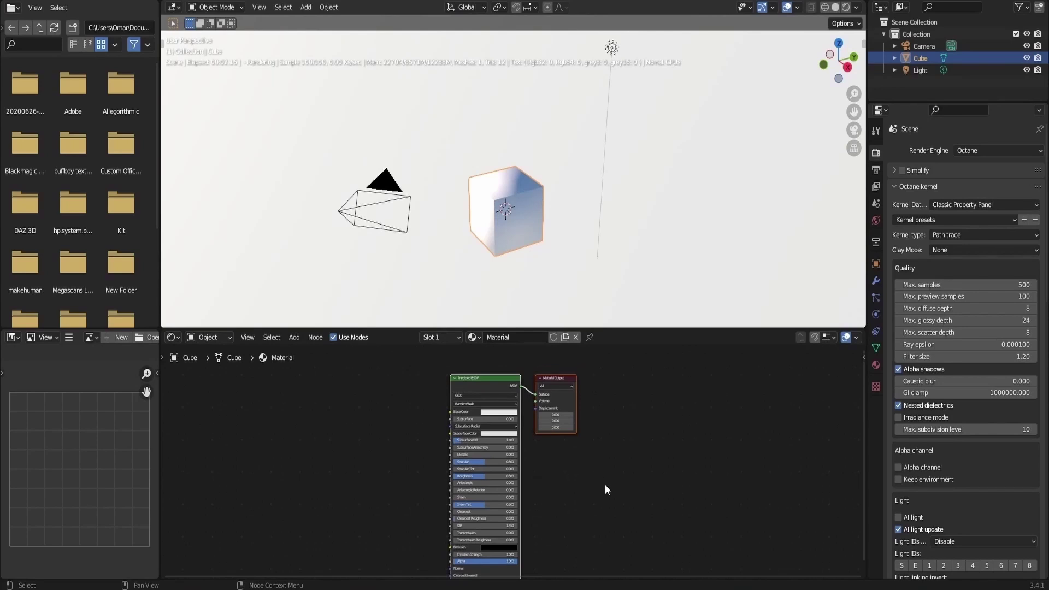
{"action": "middle_click_drag", "start_coordinate": [604, 483], "coordinate": [617, 445]}
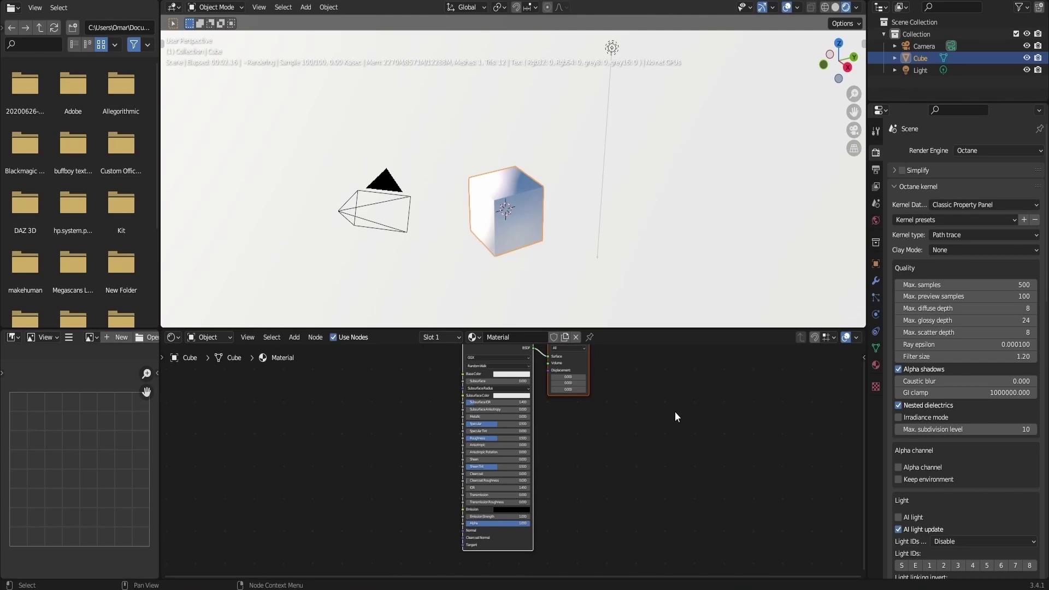
{"action": "key", "text": "shift+a"}
{"action": "mouse_move", "coordinate": [461, 479]}
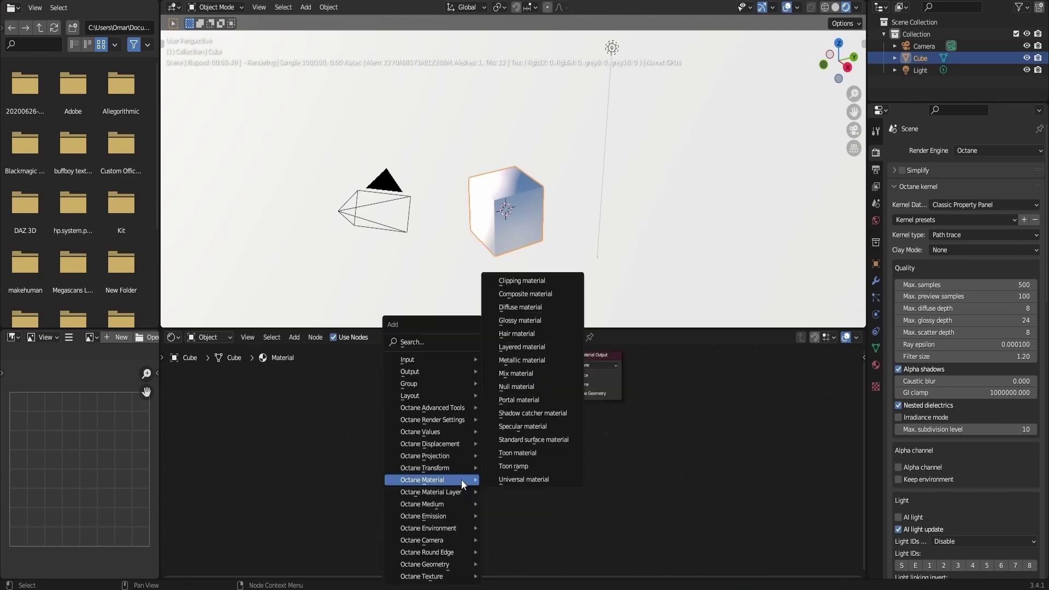
{"action": "left_click", "coordinate": [513, 457]}
{"action": "left_click", "coordinate": [458, 371]}
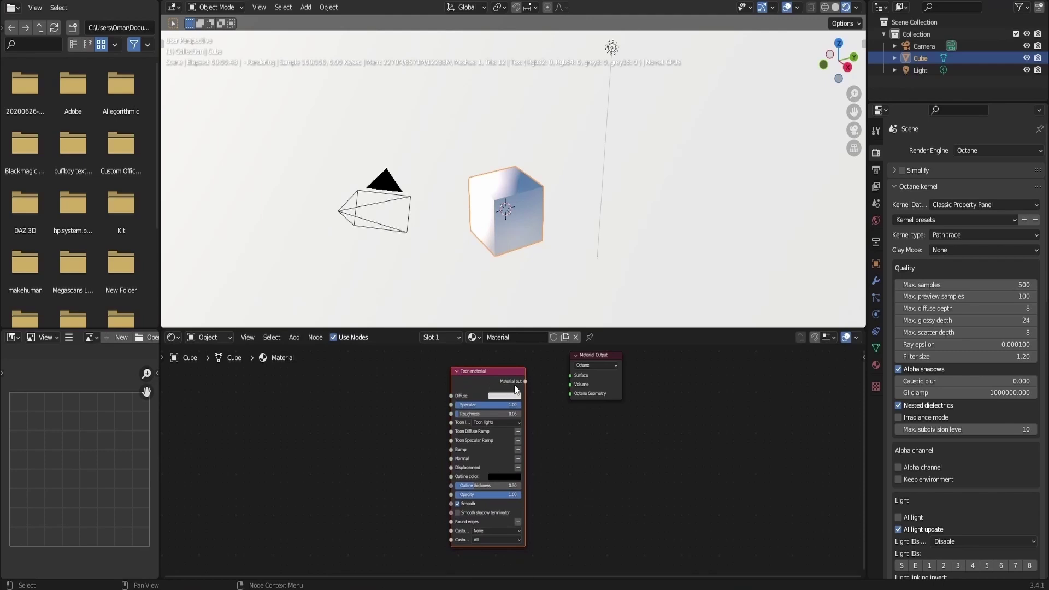
{"action": "left_click_drag", "start_coordinate": [525, 381], "coordinate": [570, 376]}
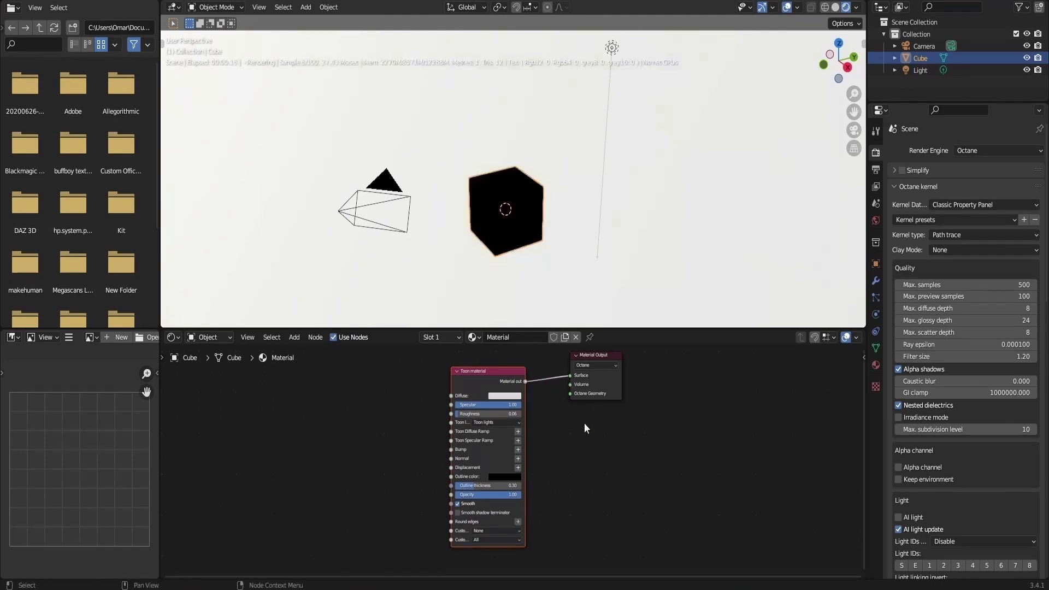
- Set the Toon material's lighting mode to Camera light and give the cube a level 3 subdivision
{"action": "left_click", "coordinate": [510, 421]}
{"action": "left_click", "coordinate": [503, 440]}
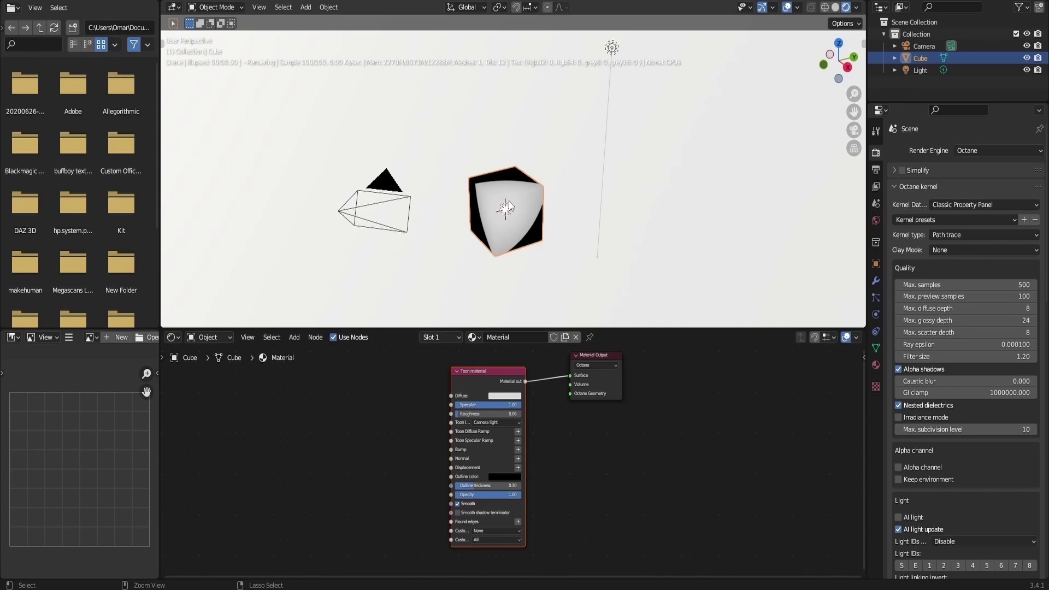
{"action": "key", "text": "ctrl+3"}
{"action": "scroll", "coordinate": [543, 209], "scroll_direction": "up", "scroll_amount": 5}
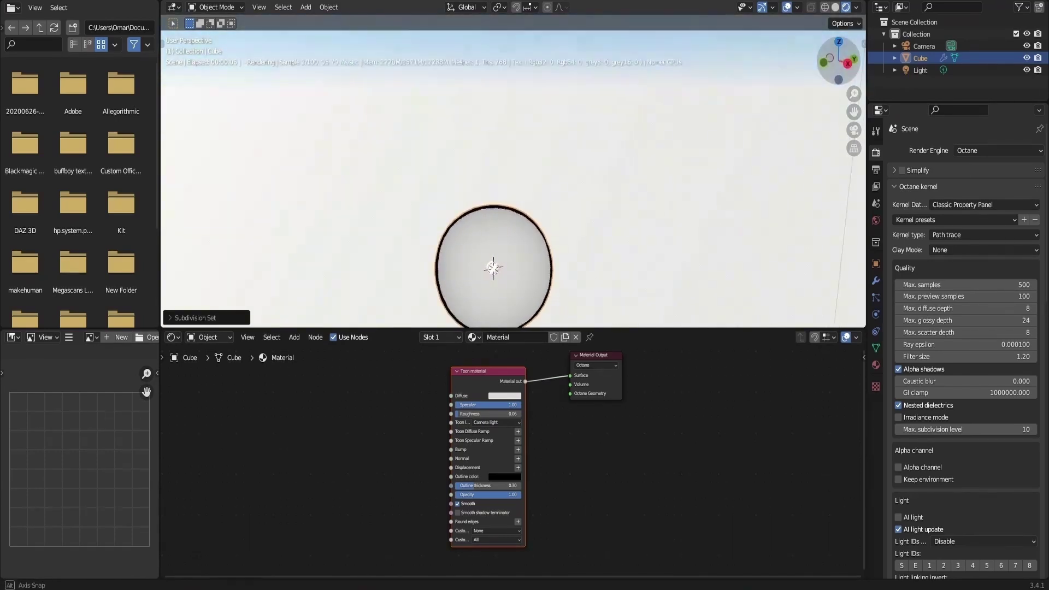
{"action": "scroll", "coordinate": [635, 191], "scroll_direction": "down", "scroll_amount": 5}
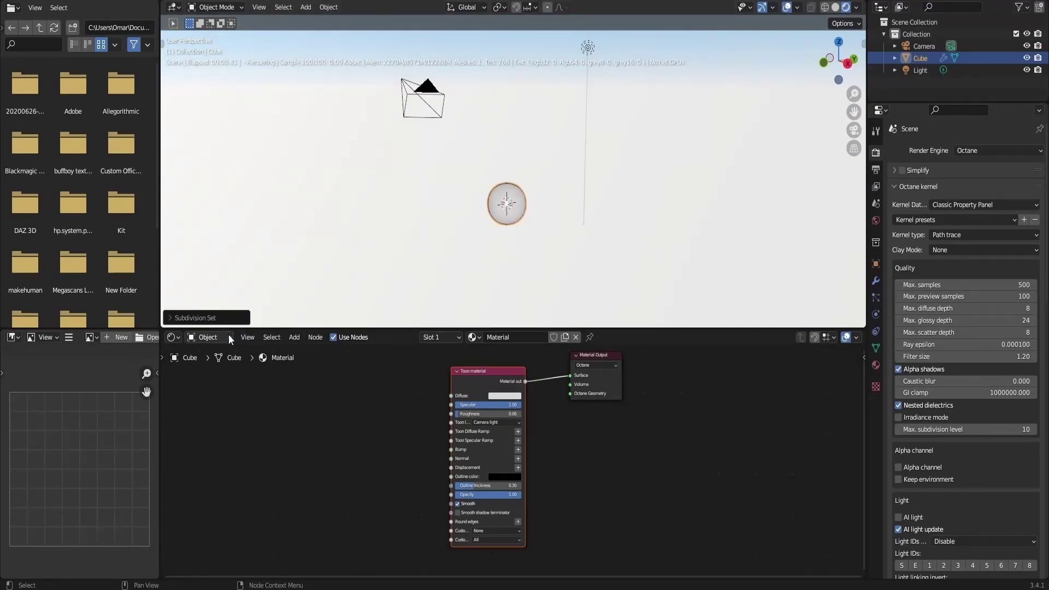
- Bring up the World node tree and change the Daylight Environment's sky color to light purple
{"action": "left_click", "coordinate": [192, 338]}
{"action": "left_click", "coordinate": [196, 365]}
{"action": "scroll", "coordinate": [416, 392], "scroll_direction": "down", "scroll_amount": 3}
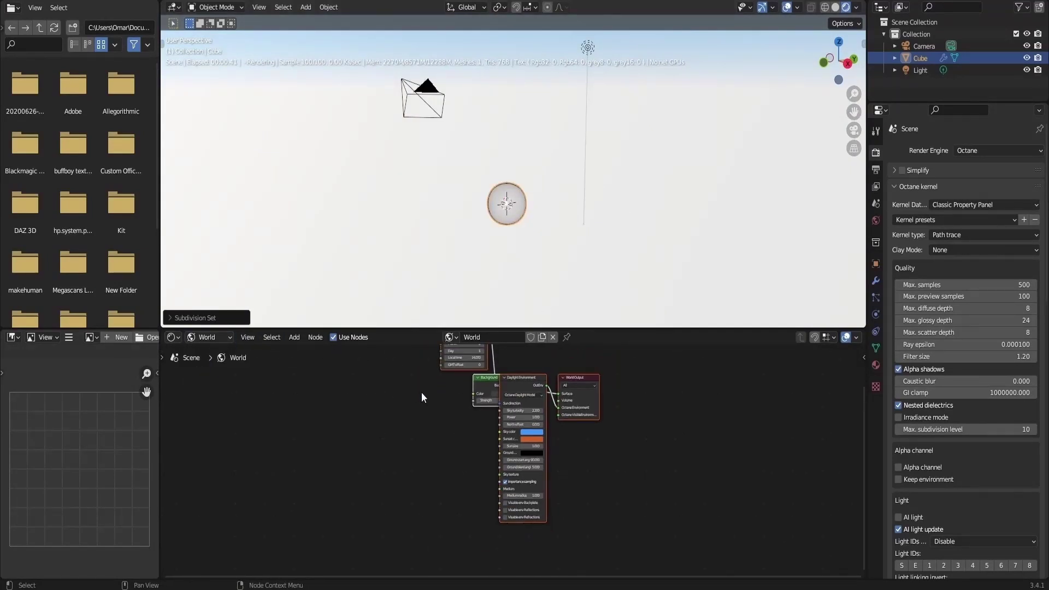
{"action": "middle_click_drag", "start_coordinate": [421, 396], "coordinate": [368, 460]}
{"action": "scroll", "coordinate": [522, 445], "scroll_direction": "up", "scroll_amount": 3}
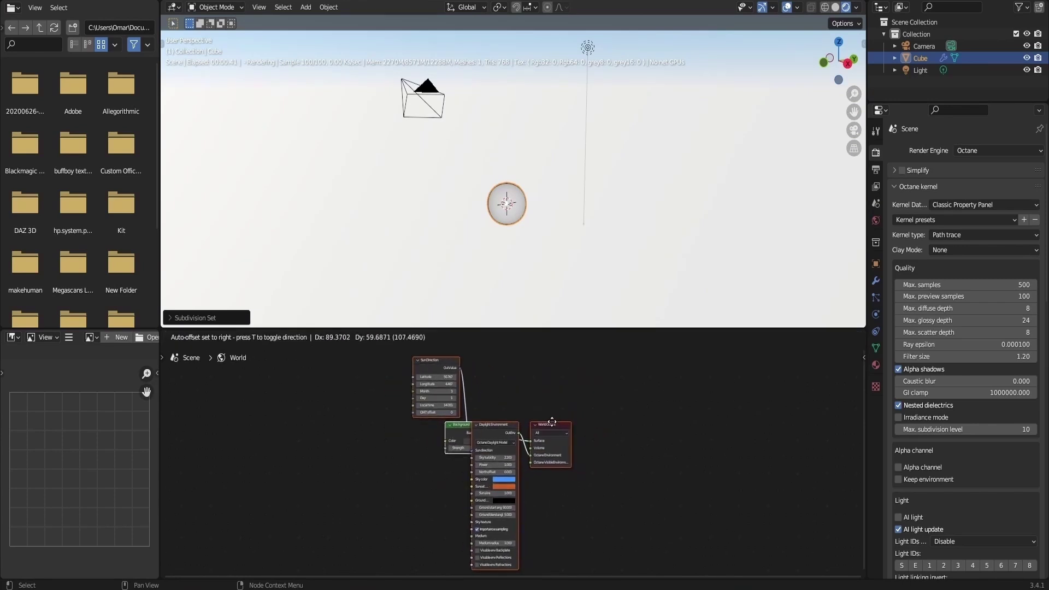
{"action": "mouse_move", "coordinate": [475, 452]}
{"action": "left_mouse_down"}
{"action": "mouse_move", "coordinate": [524, 464]}
{"action": "mouse_move", "coordinate": [472, 463]}
{"action": "mouse_move", "coordinate": [491, 463]}
{"action": "left_mouse_up"}
{"action": "scroll", "coordinate": [505, 473], "scroll_direction": "up", "scroll_amount": 1}
{"action": "scroll", "coordinate": [505, 472], "scroll_direction": "up", "scroll_amount": 1}
{"action": "left_click", "coordinate": [463, 501]}
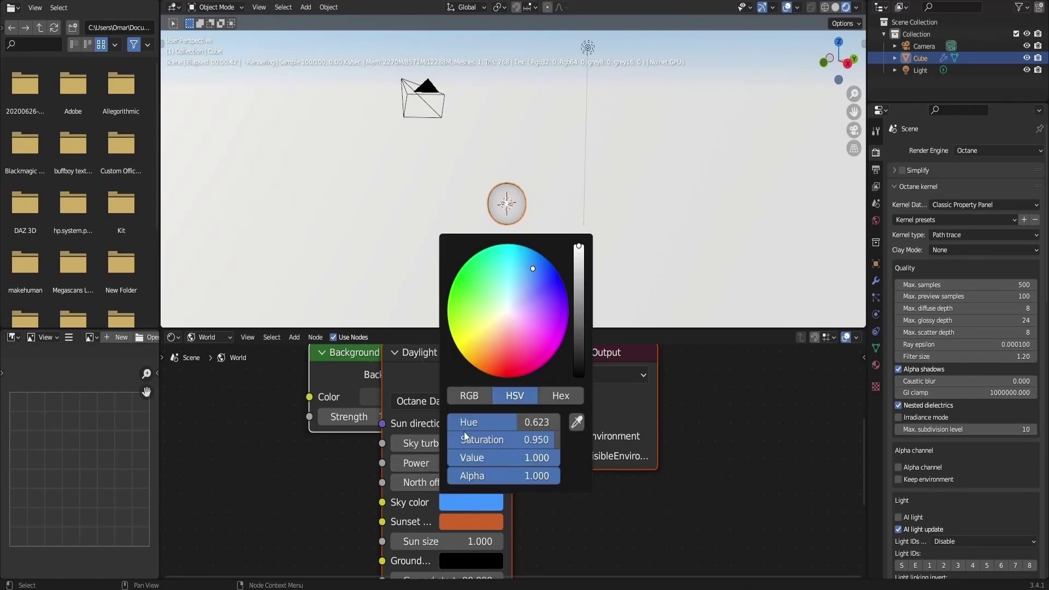
{"action": "left_click_drag", "start_coordinate": [534, 274], "coordinate": [538, 307]}
- Change the Daylight Environment's sunset color to a darker magenta-purple
{"action": "left_click", "coordinate": [457, 521]}
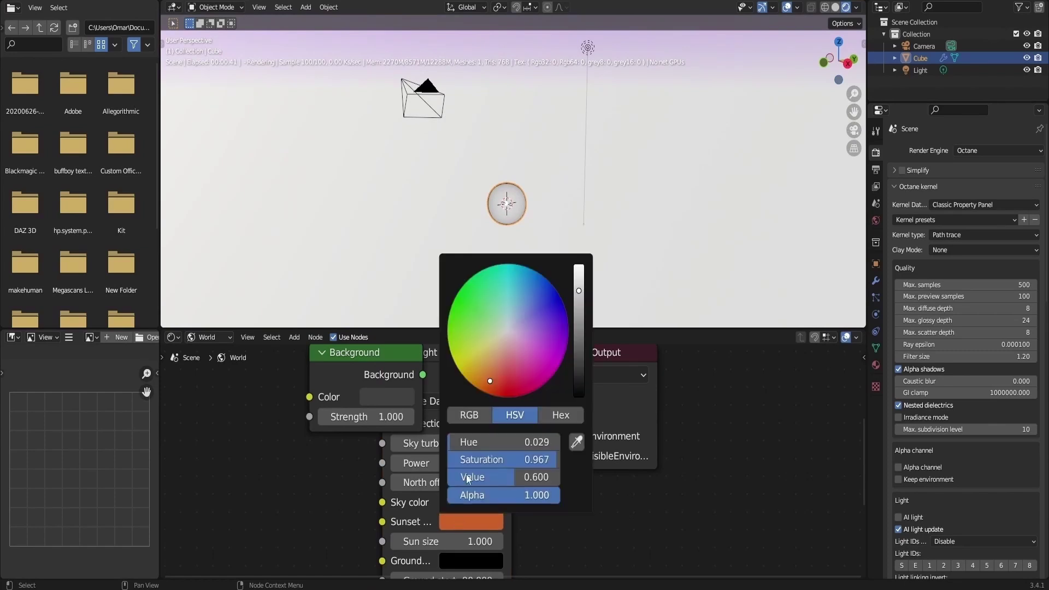
{"action": "left_click_drag", "start_coordinate": [491, 379], "coordinate": [541, 342]}
{"action": "mouse_move", "coordinate": [580, 297]}
{"action": "left_mouse_down"}
{"action": "mouse_move", "coordinate": [580, 334]}
{"action": "mouse_move", "coordinate": [580, 306]}
{"action": "left_mouse_up"}
- Change the Daylight Environment's ground color from black to a dark purple
{"action": "scroll", "coordinate": [521, 509], "scroll_direction": "down", "scroll_amount": 1}
{"action": "scroll", "coordinate": [521, 509], "scroll_direction": "down", "scroll_amount": 1}
{"action": "middle_click_drag", "start_coordinate": [521, 530], "coordinate": [518, 484]}
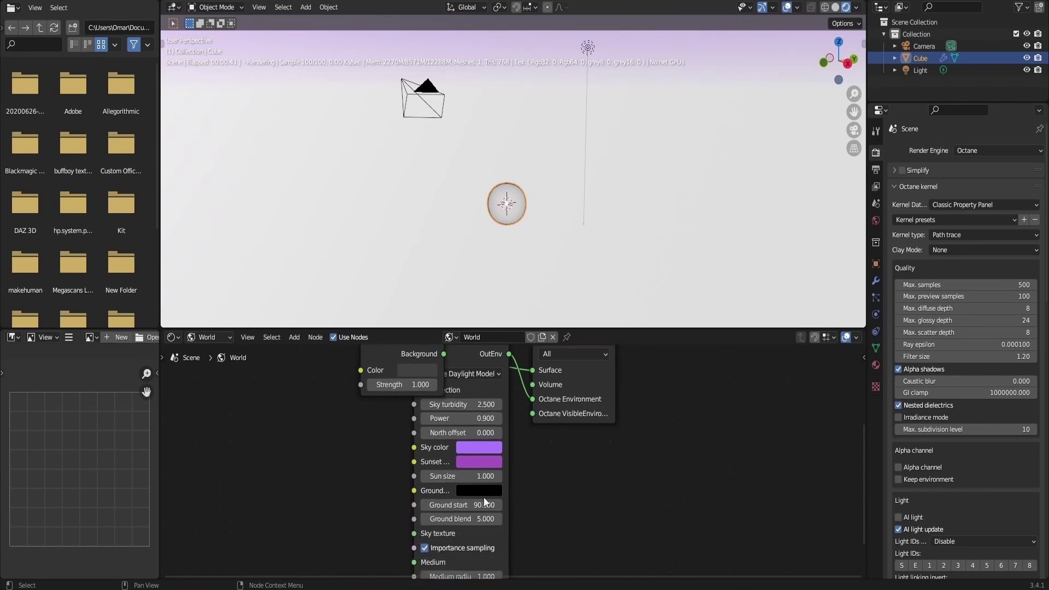
{"action": "left_click", "coordinate": [480, 498]}
{"action": "left_click", "coordinate": [479, 491]}
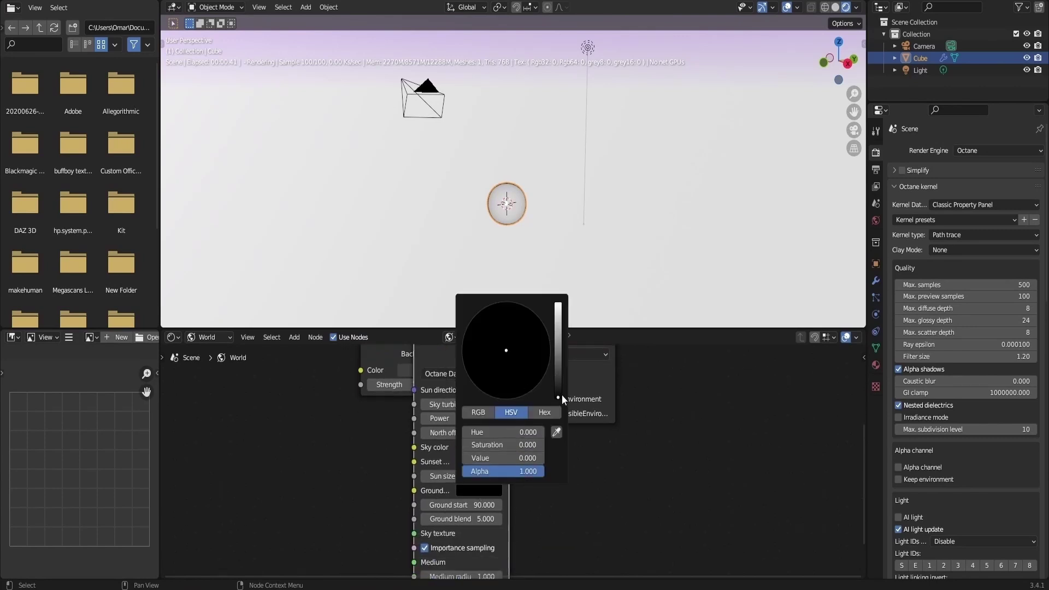
{"action": "left_click_drag", "start_coordinate": [560, 394], "coordinate": [527, 362]}
- Spread out the World Output, Background, Daylight Environment and Sun Direction nodes so they do not overlap
{"action": "scroll", "coordinate": [516, 458], "scroll_direction": "down", "scroll_amount": 1}
{"action": "middle_click_drag", "start_coordinate": [561, 431], "coordinate": [523, 502]}
{"action": "scroll", "coordinate": [507, 220], "scroll_direction": "up", "scroll_amount": 5}
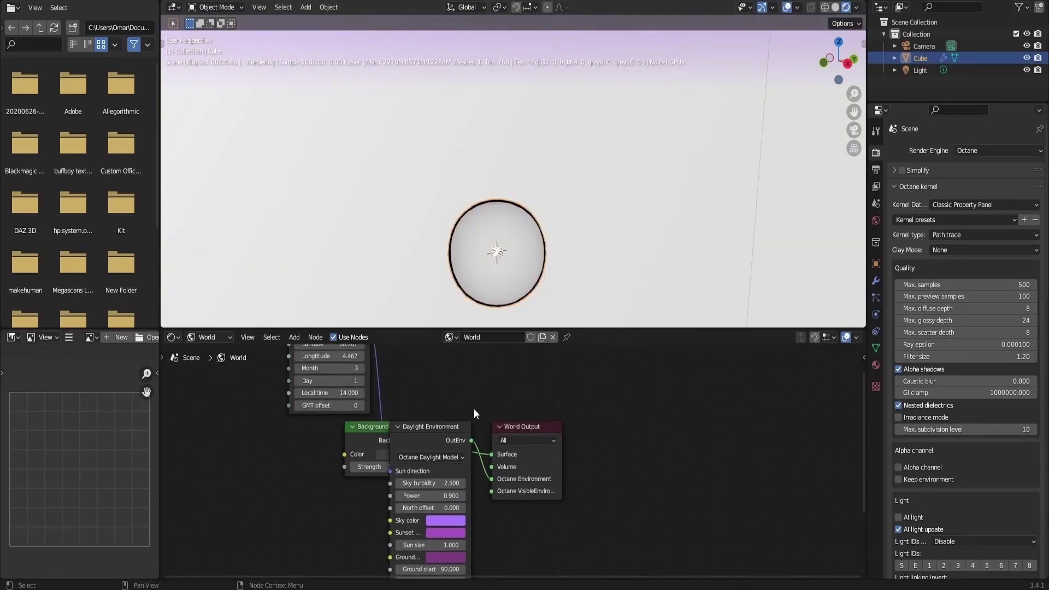
{"action": "left_click_drag", "start_coordinate": [516, 428], "coordinate": [616, 391]}
{"action": "left_click_drag", "start_coordinate": [441, 445], "coordinate": [441, 503]}
{"action": "scroll", "coordinate": [338, 436], "scroll_direction": "down", "scroll_amount": 1}
{"action": "scroll", "coordinate": [388, 375], "scroll_direction": "down", "scroll_amount": 1}
{"action": "left_click_drag", "start_coordinate": [388, 376], "coordinate": [340, 461]}
{"action": "scroll", "coordinate": [366, 487], "scroll_direction": "up", "scroll_amount": 1}
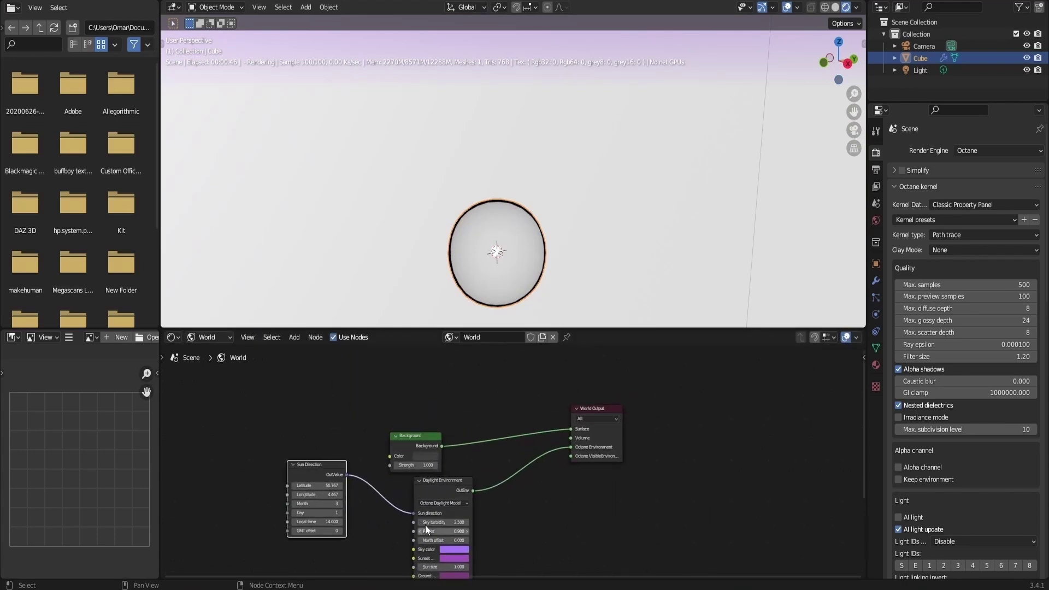
{"action": "left_click_drag", "start_coordinate": [415, 438], "coordinate": [415, 395]}
{"action": "left_click_drag", "start_coordinate": [439, 481], "coordinate": [447, 456]}
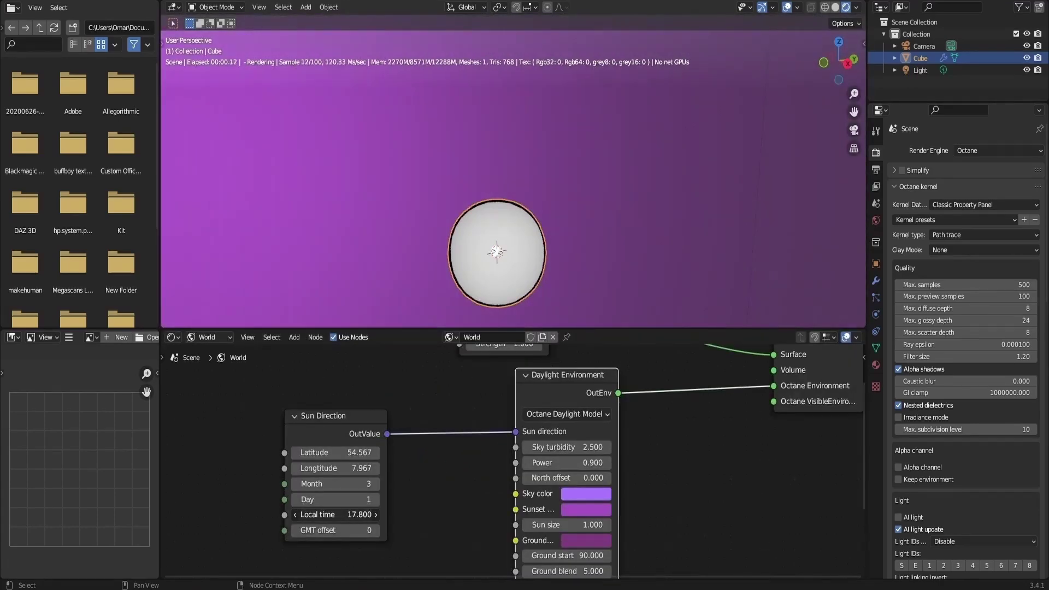
- Set the Sun Direction's latitude to 54.567, longitude to 7.967 and local time to 18.1
{"action": "left_click_drag", "start_coordinate": [335, 514], "coordinate": [349, 514]}
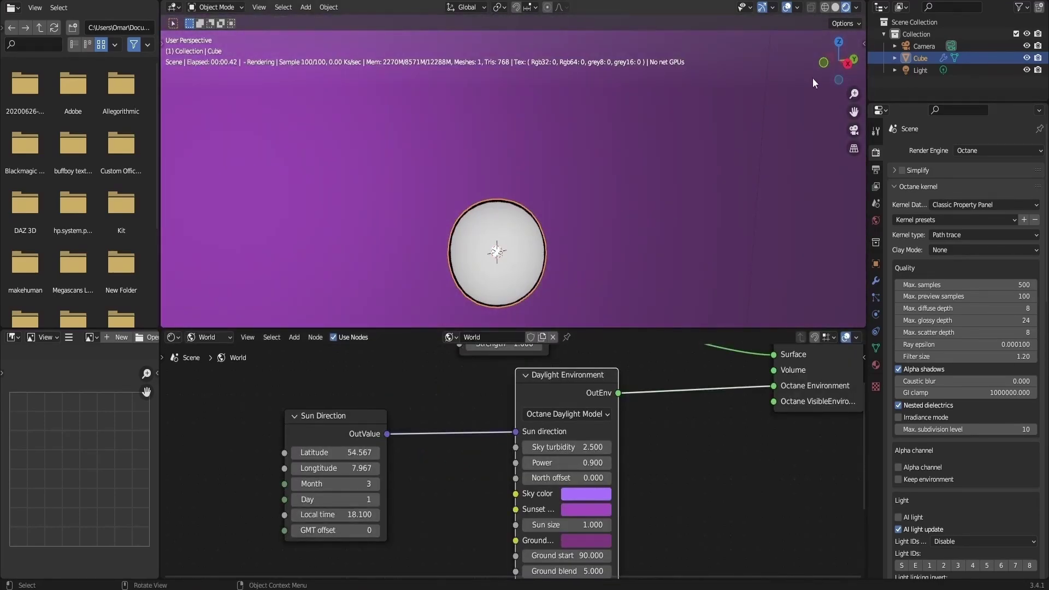
{"action": "mouse_move", "coordinate": [844, 67]}
{"action": "left_mouse_down"}
{"action": "mouse_move", "coordinate": [842, 45]}
{"action": "mouse_move", "coordinate": [842, 56]}
{"action": "left_mouse_up"}
- Add an Octane Texture environment node beside the Daylight Environment in the World node tree
{"action": "scroll", "coordinate": [614, 478], "scroll_direction": "down", "scroll_amount": 2}
{"action": "scroll", "coordinate": [609, 496], "scroll_direction": "down", "scroll_amount": 1}
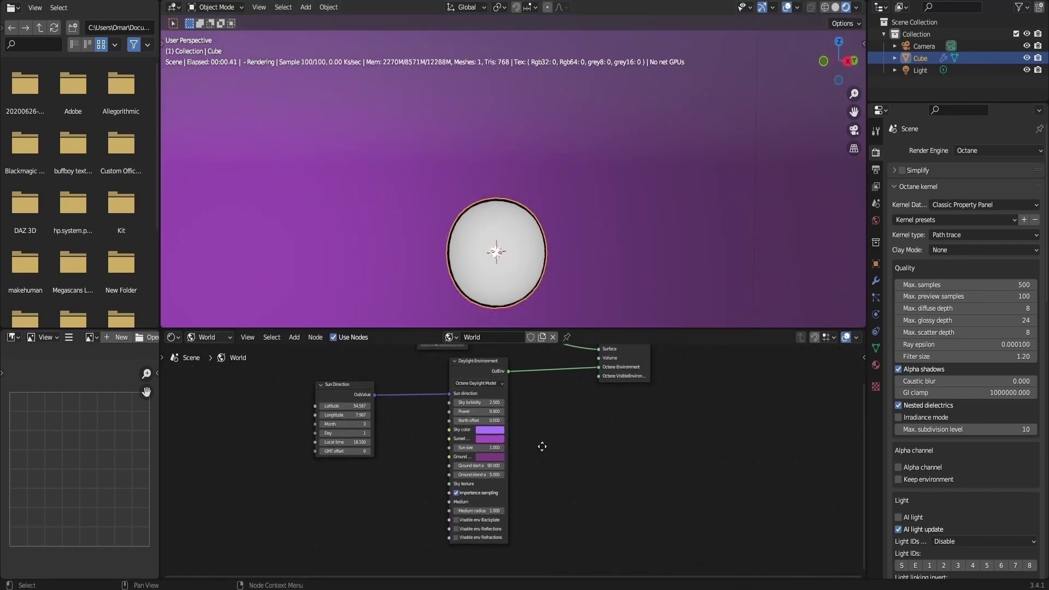
{"action": "key", "text": "shift+a"}
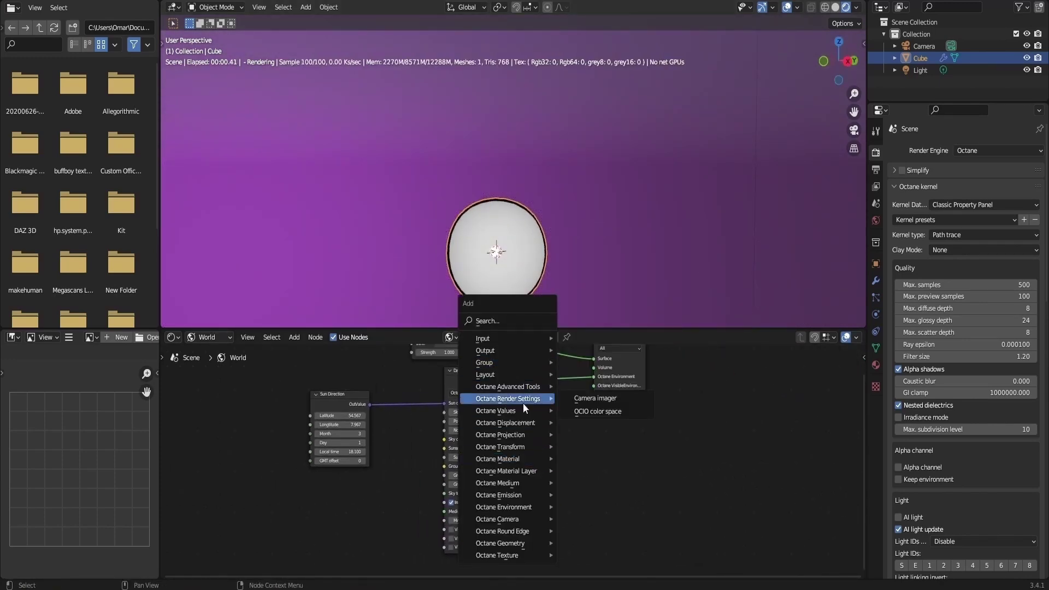
{"action": "mouse_move", "coordinate": [519, 507]}
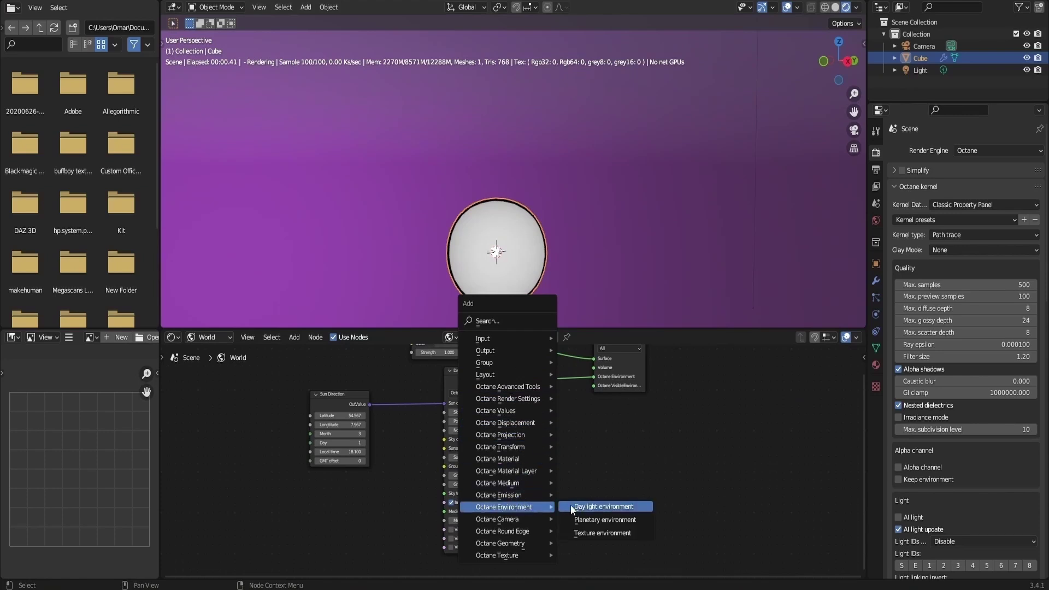
{"action": "left_click", "coordinate": [588, 531]}
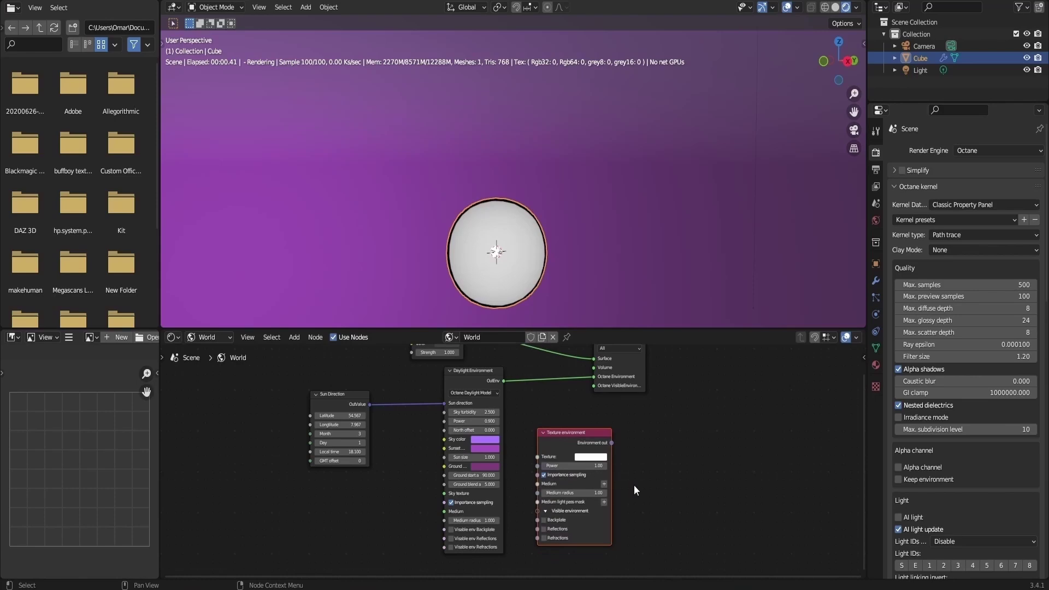
- Feed the sunset.exr RGB image into the Texture environment and adjust the image's UV transform
{"action": "scroll", "coordinate": [634, 485], "scroll_direction": "up", "scroll_amount": 4}
{"action": "middle_click_drag", "start_coordinate": [673, 477], "coordinate": [554, 473]}
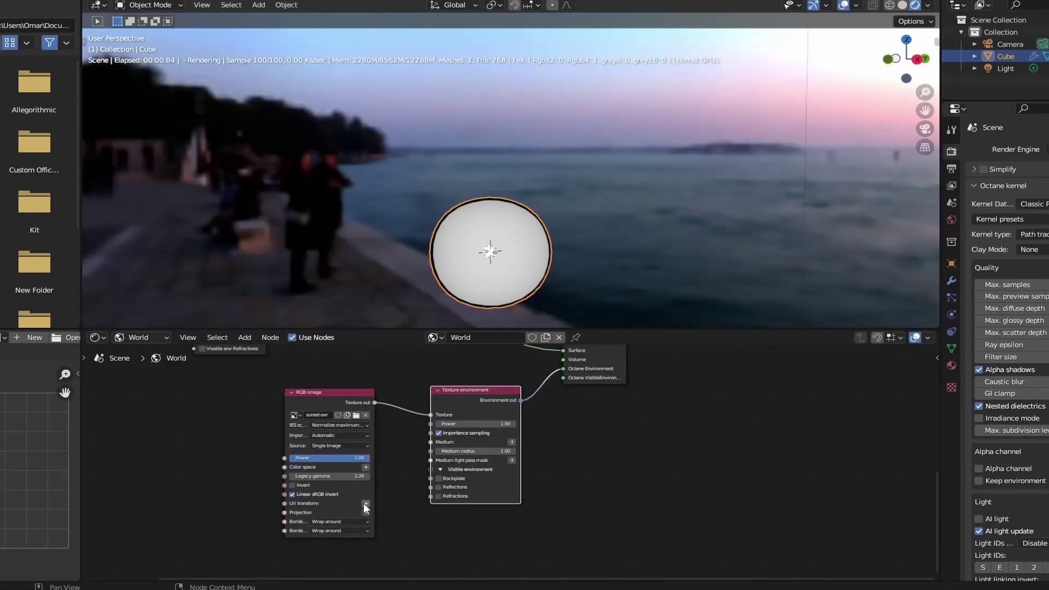
{"action": "left_click", "coordinate": [365, 503]}
{"action": "left_click_drag", "start_coordinate": [240, 509], "coordinate": [251, 509]}
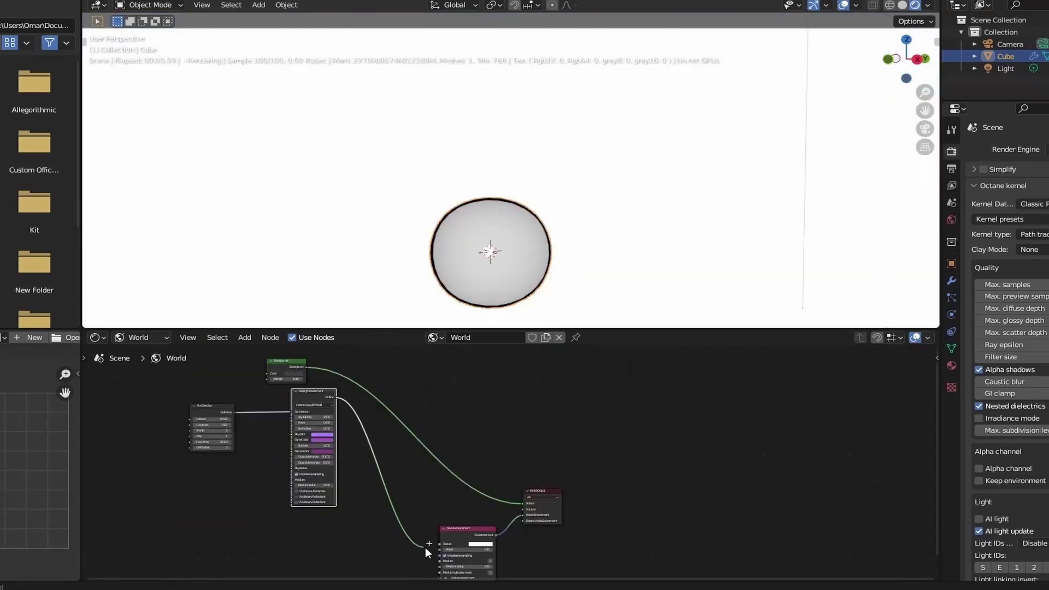
- Detach the Texture environment node from the World Output and delete it from the World node tree
{"action": "left_click_drag", "start_coordinate": [425, 546], "coordinate": [440, 460]}
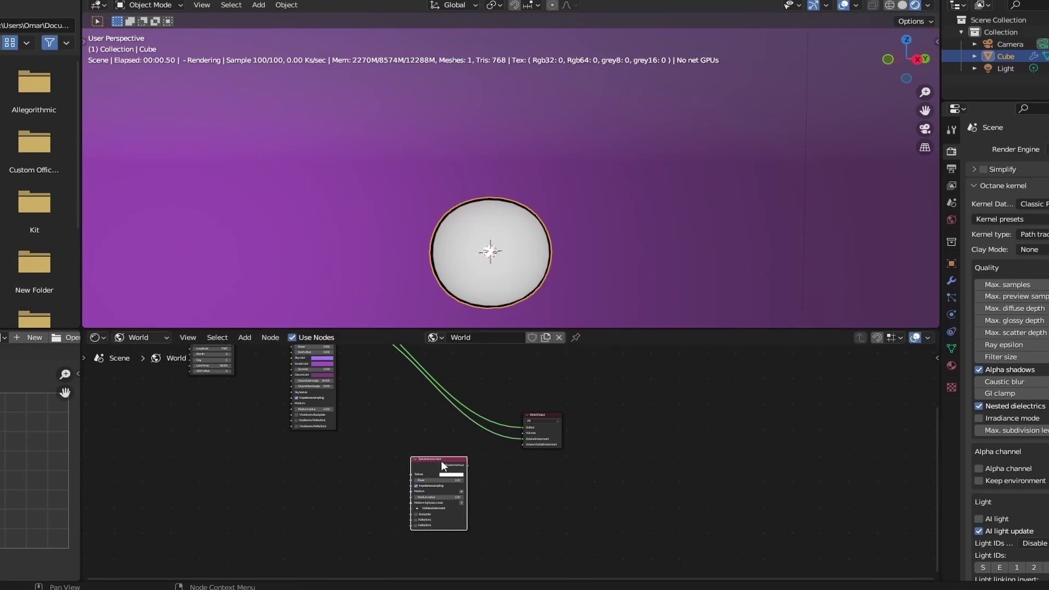
{"action": "key", "text": "x"}
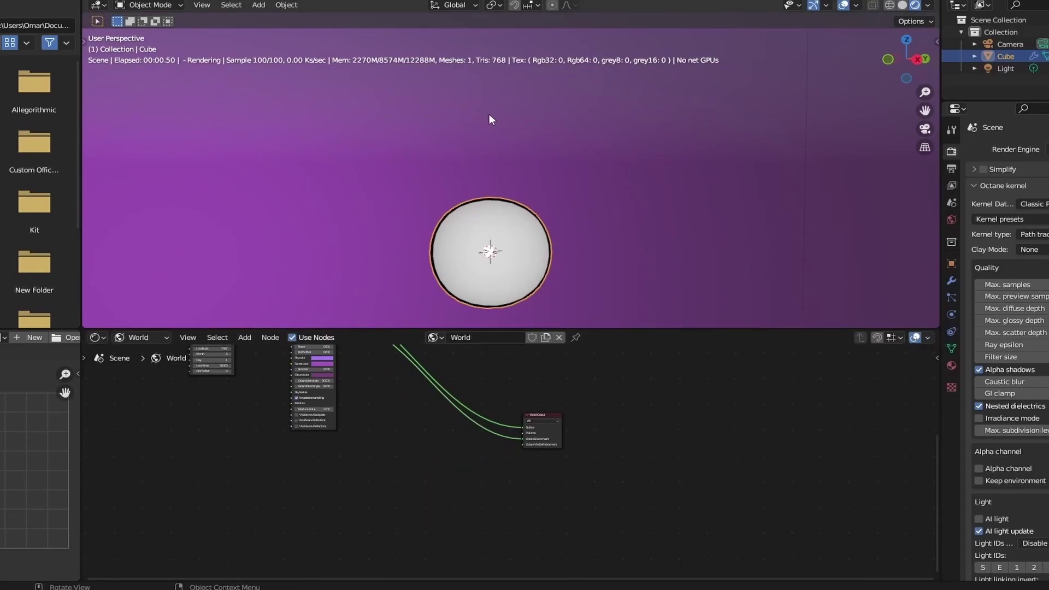
{"action": "mouse_move", "coordinate": [490, 113]}
{"action": "middle_mouse_down"}
{"action": "mouse_move", "coordinate": [490, 155]}
{"action": "mouse_move", "coordinate": [490, 132]}
{"action": "middle_mouse_up"}
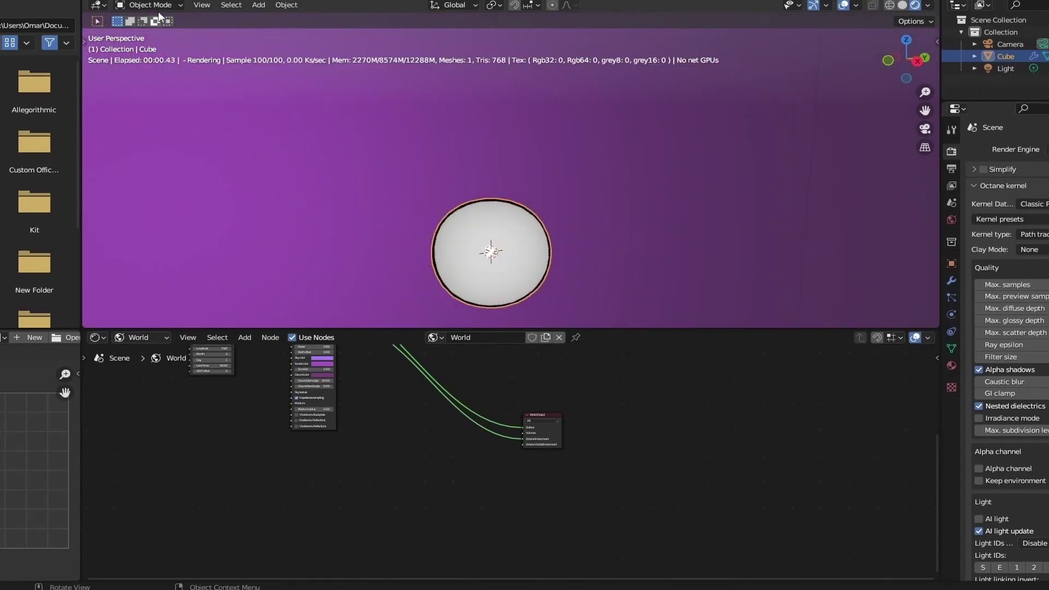
- Switch the shader nodes to the cube's material and move the Material Output farther from the Toon material
{"action": "left_click", "coordinate": [136, 338]}
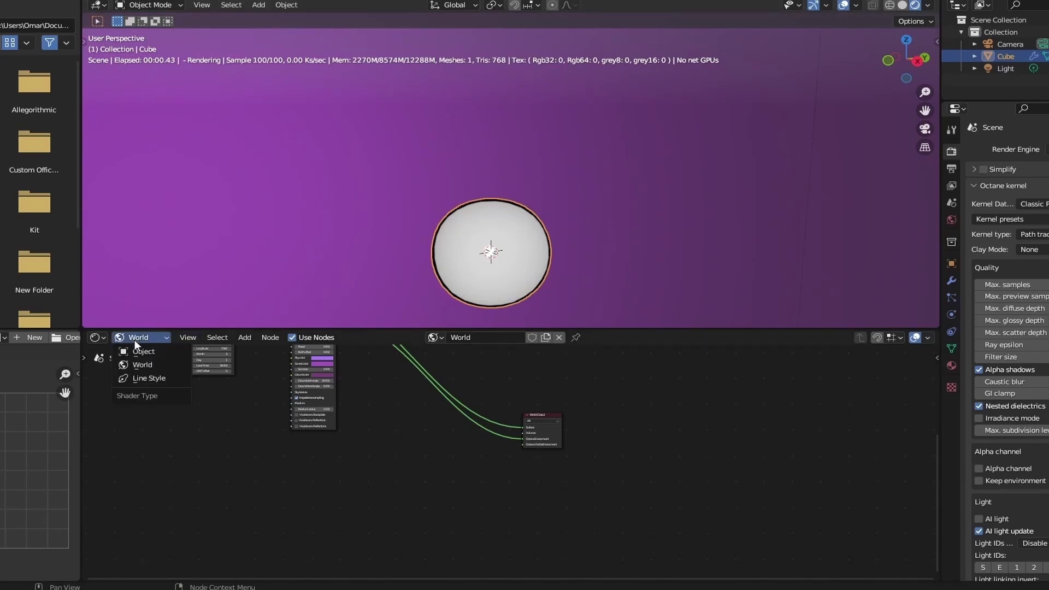
{"action": "left_click", "coordinate": [141, 352]}
{"action": "scroll", "coordinate": [440, 485], "scroll_direction": "up", "scroll_amount": 4}
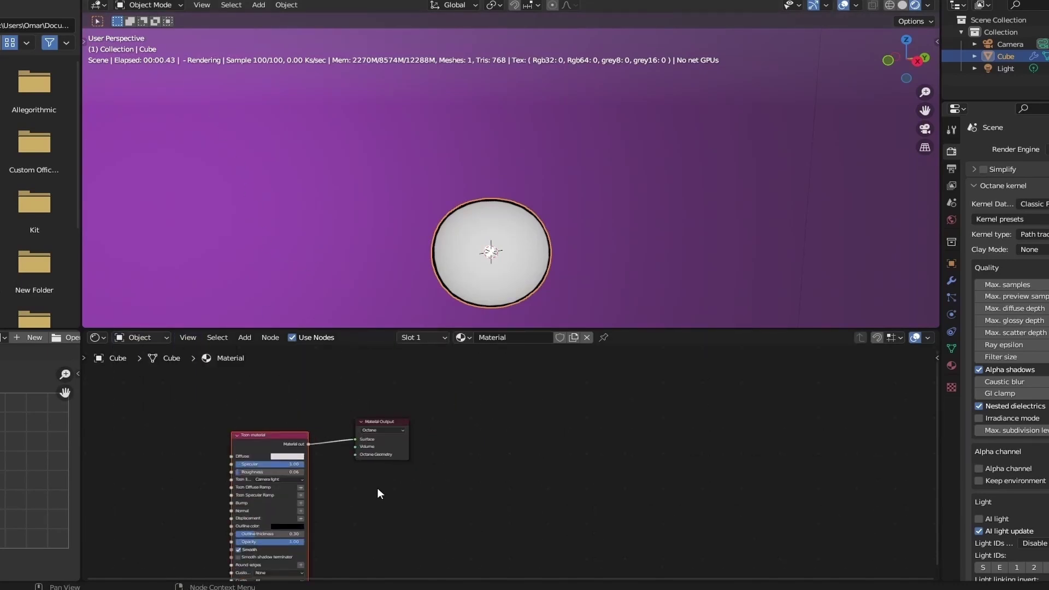
{"action": "middle_click_drag", "start_coordinate": [377, 487], "coordinate": [538, 441]}
{"action": "left_click", "coordinate": [639, 421]}
{"action": "left_click_drag", "start_coordinate": [549, 377], "coordinate": [606, 392]}
{"action": "scroll", "coordinate": [490, 415], "scroll_direction": "up", "scroll_amount": 4}
{"action": "middle_click_drag", "start_coordinate": [467, 407], "coordinate": [503, 428]}
{"action": "scroll", "coordinate": [503, 428], "scroll_direction": "up", "scroll_amount": 1}
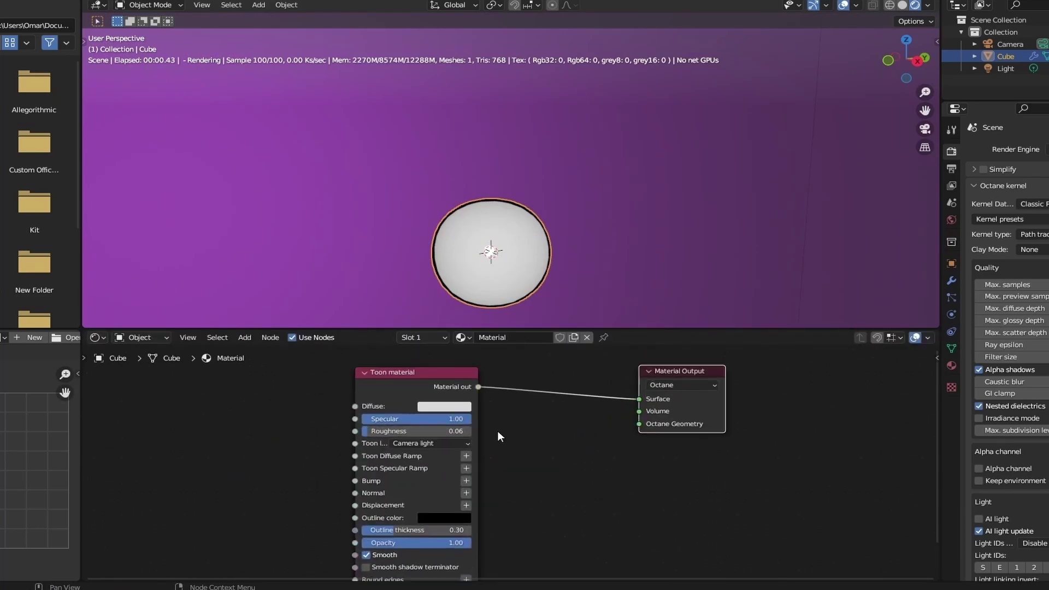
- Set the Toon material's diffuse colour to a light pink and its specular to 0.85
{"action": "left_click", "coordinate": [447, 408]}
{"action": "left_click_drag", "start_coordinate": [465, 309], "coordinate": [475, 308]}
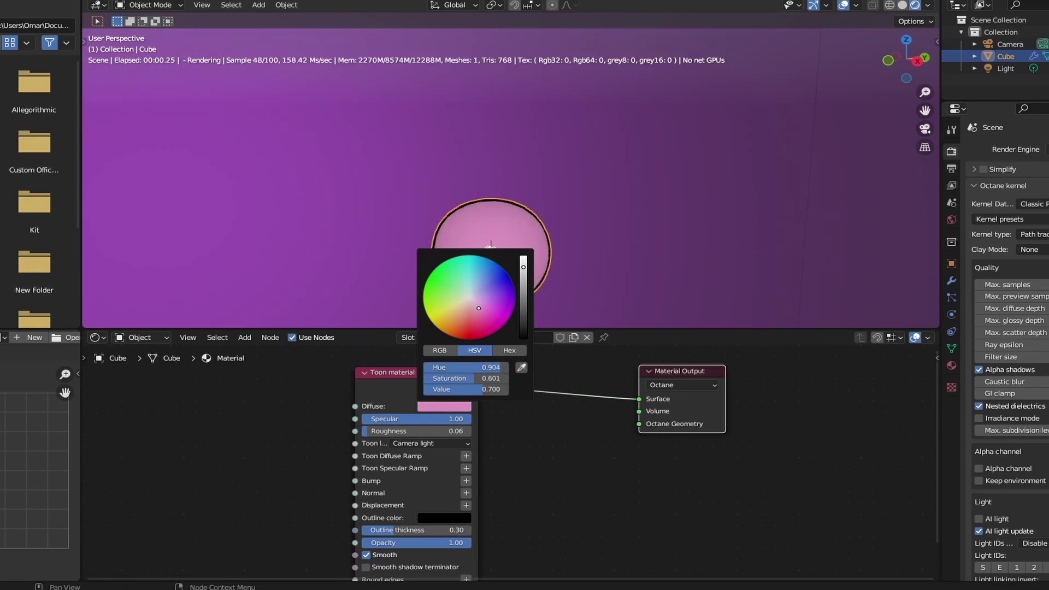
{"action": "scroll", "coordinate": [426, 485], "scroll_direction": "up", "scroll_amount": 1}
{"action": "mouse_move", "coordinate": [449, 413]}
{"action": "left_mouse_down"}
{"action": "mouse_move", "coordinate": [350, 412]}
{"action": "mouse_move", "coordinate": [445, 412]}
{"action": "left_mouse_up"}
- Move the sphere upward along the Z axis and frame it in the viewport
{"action": "left_click", "coordinate": [594, 212]}
{"action": "left_click", "coordinate": [540, 254]}
{"action": "key", "text": "g"}
{"action": "key", "text": "z"}
{"action": "left_click", "coordinate": [523, 155]}
{"action": "key", "text": "KP_Decimal"}
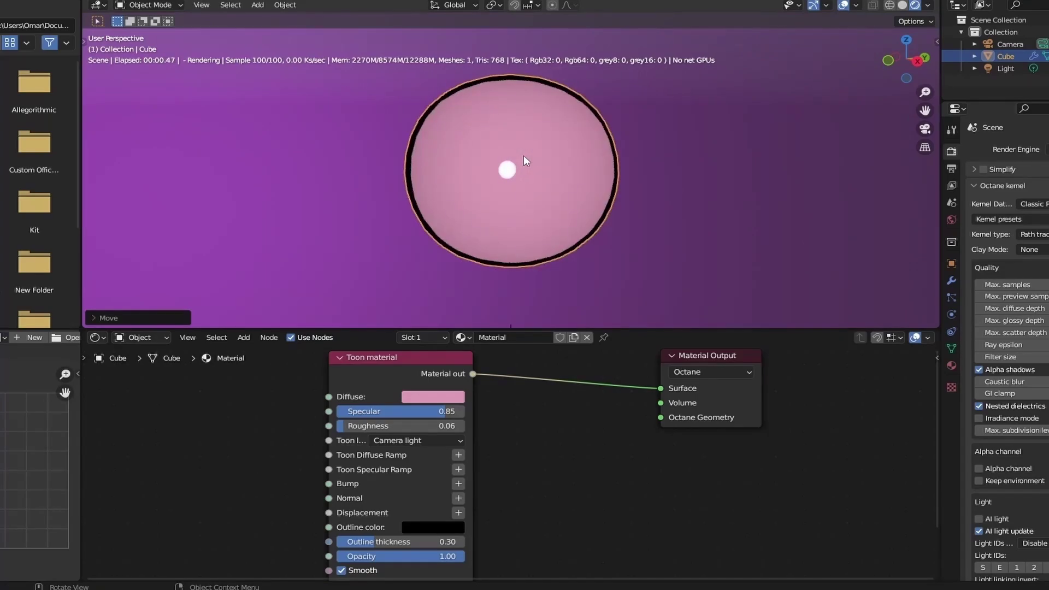
- Set the Toon material's specular to 0.30 and roughness to 0.19, and add a Toon ramp for its diffuse ramp
{"action": "left_click_drag", "start_coordinate": [446, 410], "coordinate": [375, 409]}
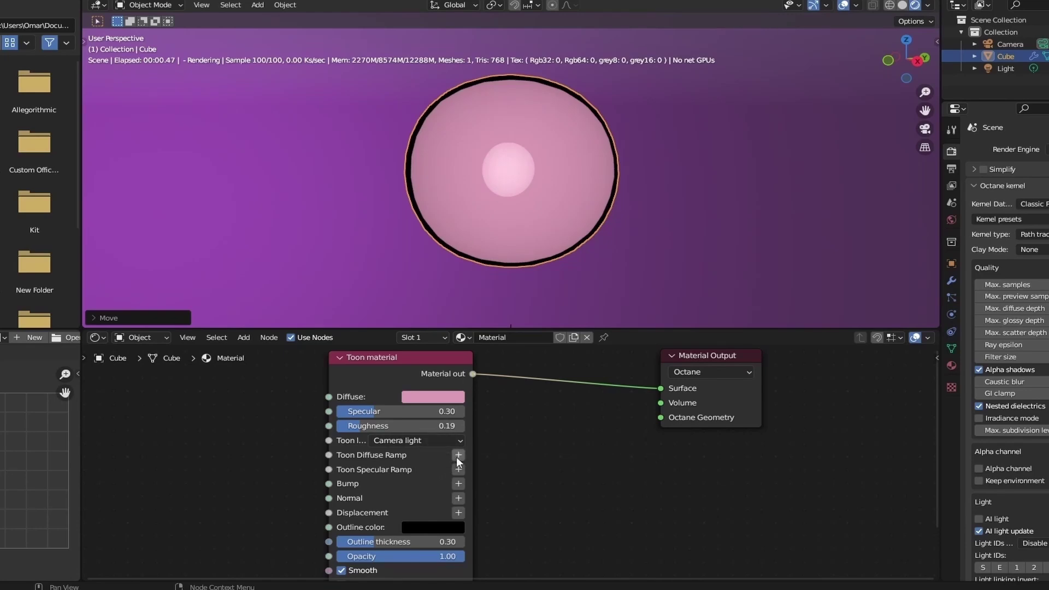
{"action": "left_click", "coordinate": [457, 455]}
{"action": "scroll", "coordinate": [218, 463], "scroll_direction": "down", "scroll_amount": 1}
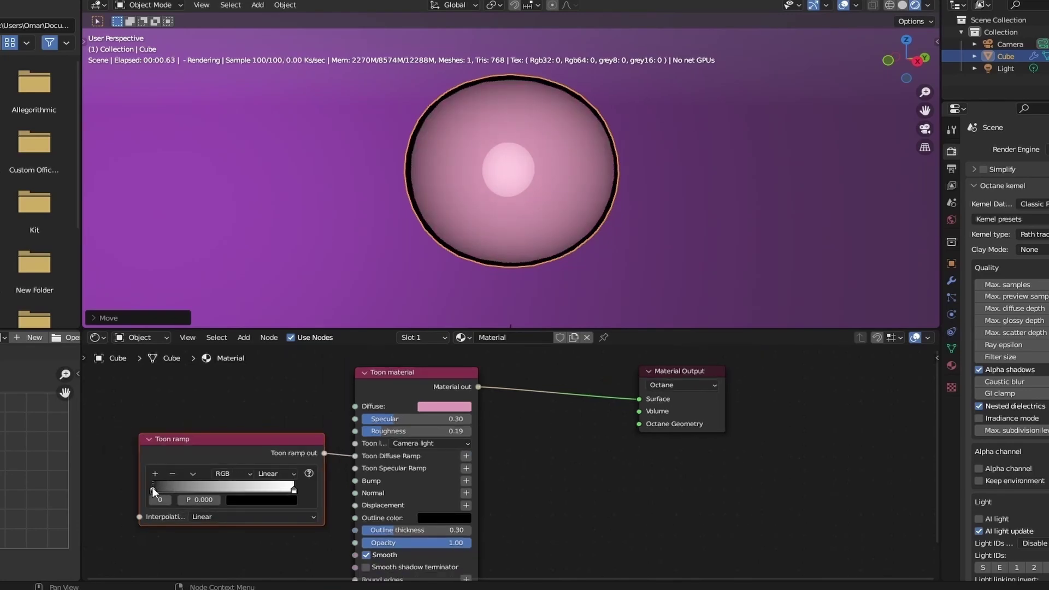
- Set the diffuse Toon ramp to Constant blending with its black stop at 0.174 and white stop at 0.463
{"action": "left_click_drag", "start_coordinate": [152, 487], "coordinate": [178, 485]}
{"action": "left_click_drag", "start_coordinate": [295, 486], "coordinate": [269, 473]}
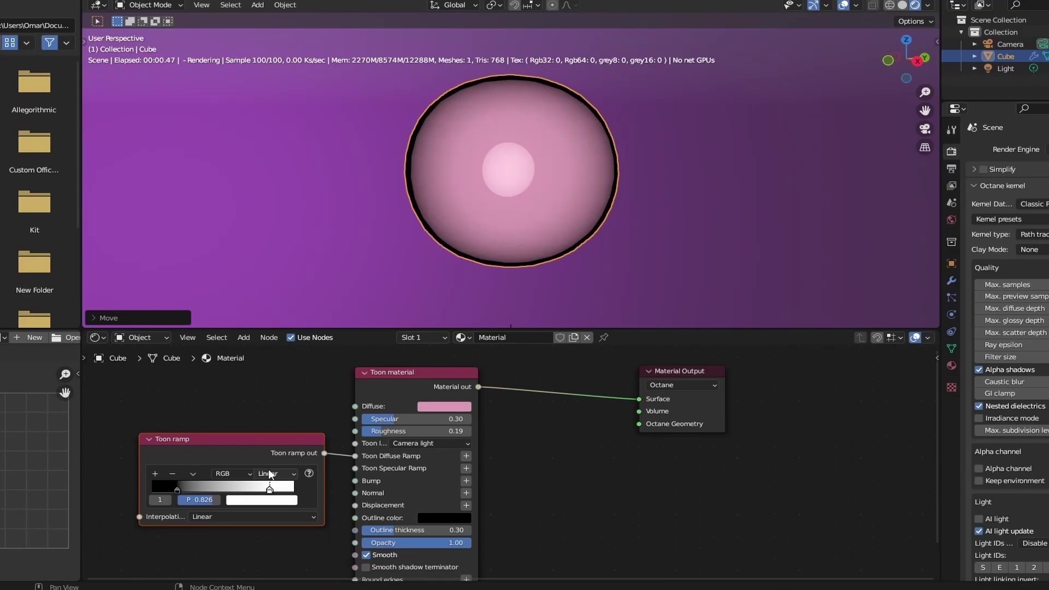
{"action": "left_click", "coordinate": [269, 473]}
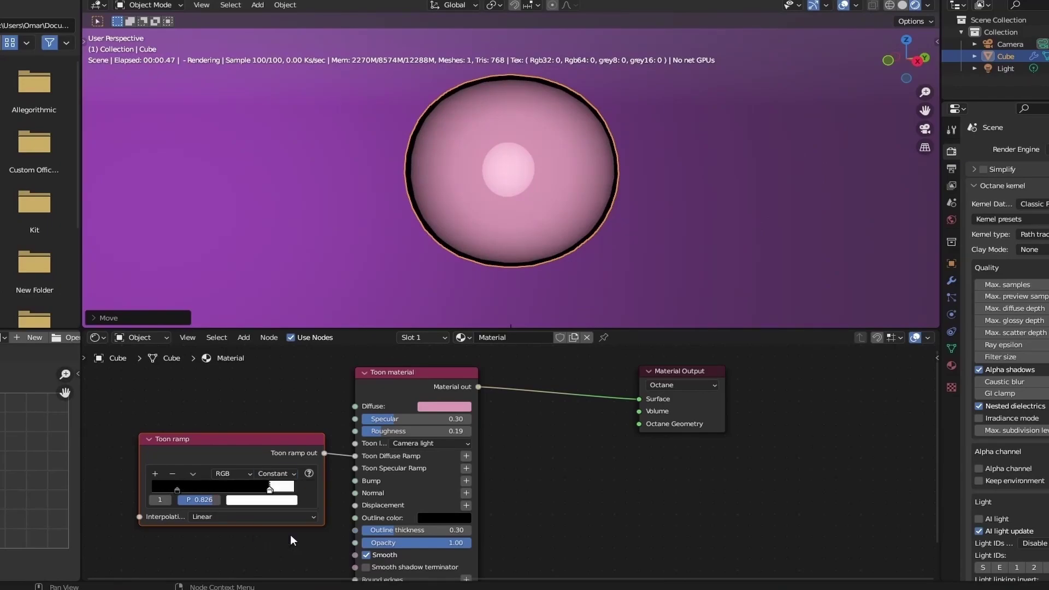
{"action": "left_click_drag", "start_coordinate": [268, 488], "coordinate": [214, 498]}
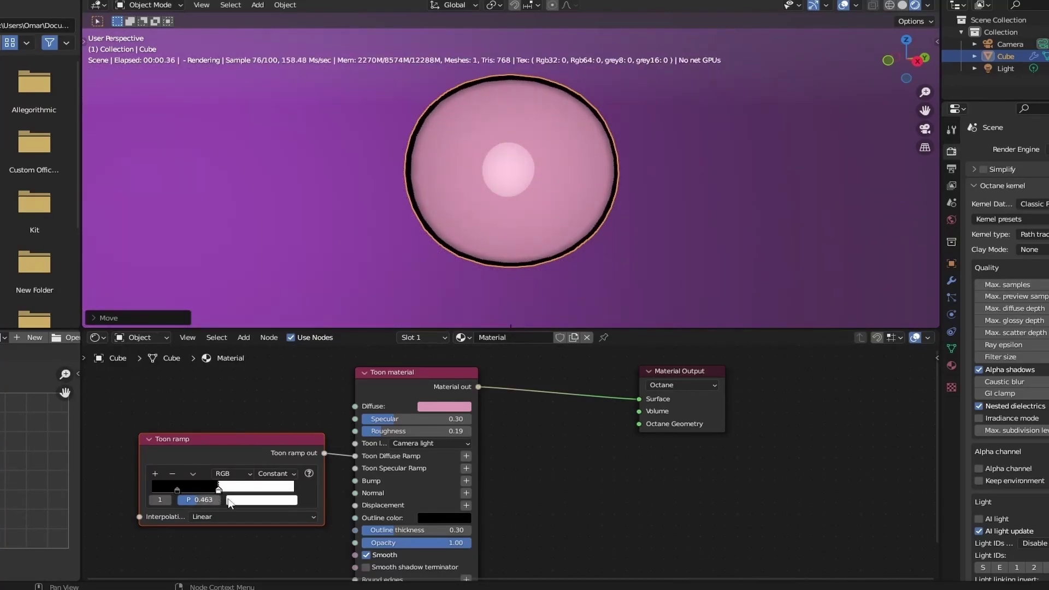
- Recolour the diffuse Toon ramp with a dark red first stop and a light salmon red second stop
{"action": "left_click_drag", "start_coordinate": [246, 449], "coordinate": [232, 403]}
{"action": "left_click", "coordinate": [246, 453]}
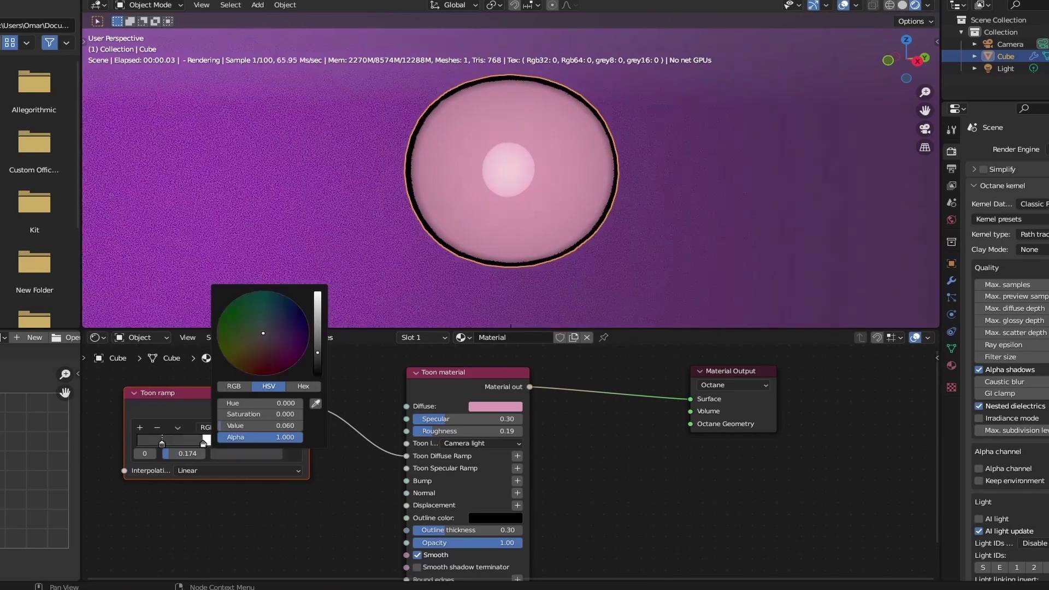
{"action": "left_click", "coordinate": [263, 352]}
{"action": "left_click_drag", "start_coordinate": [317, 295], "coordinate": [318, 306]}
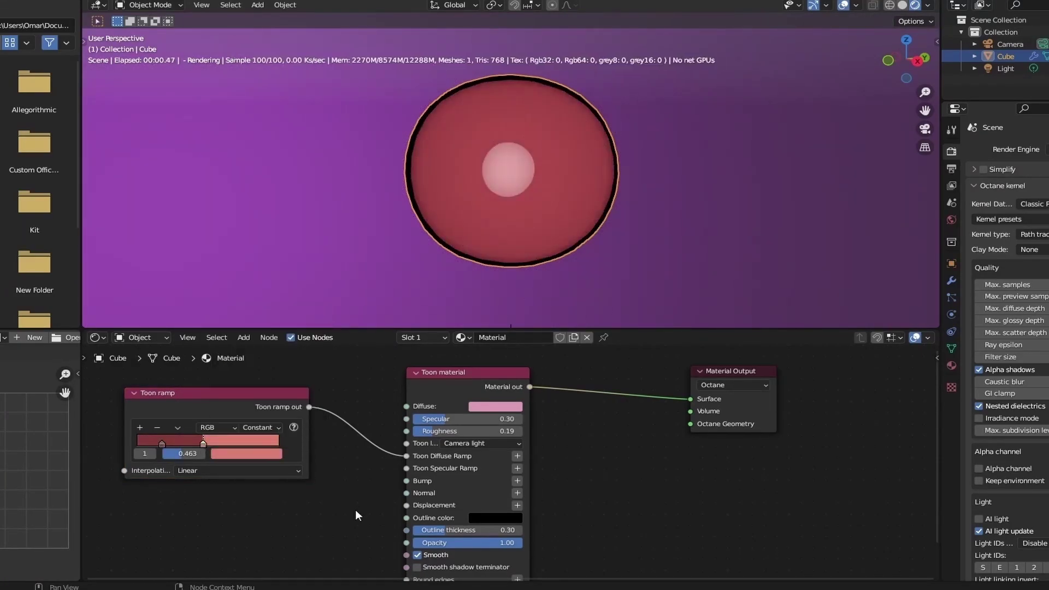
- Collapse the diffuse Toon ramp node and move it out of the way beside the Toon material
{"action": "left_click_drag", "start_coordinate": [191, 437], "coordinate": [157, 437]}
{"action": "middle_click_drag", "start_coordinate": [376, 512], "coordinate": [347, 453]}
{"action": "scroll", "coordinate": [389, 421], "scroll_direction": "down", "scroll_amount": 1}
{"action": "key", "text": "h"}
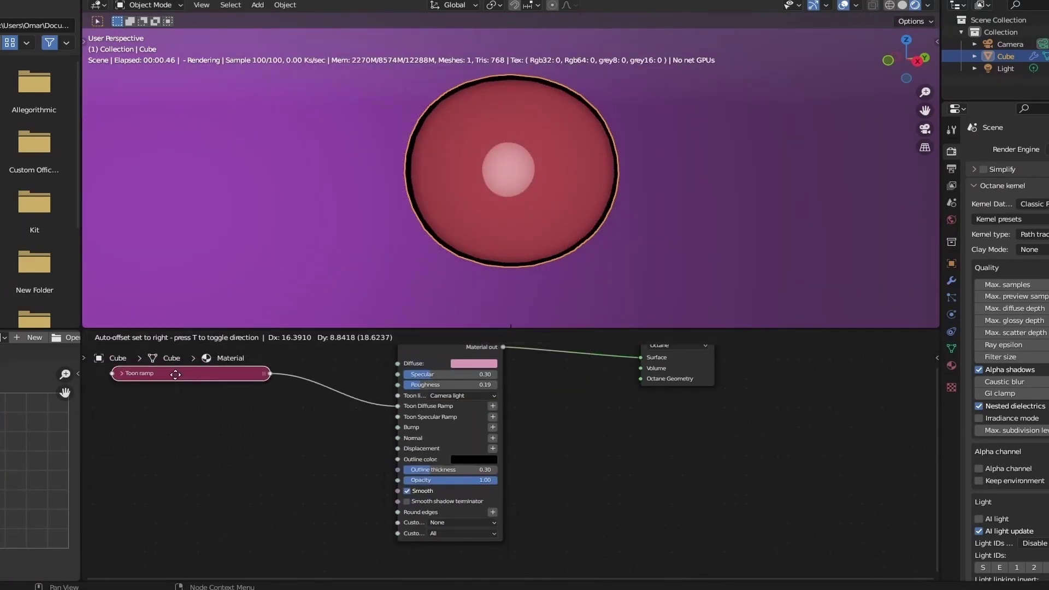
- Add a Toon ramp for the specular ramp, with Constant blending and its white stop at 0.616
{"action": "left_click_drag", "start_coordinate": [232, 405], "coordinate": [165, 404]}
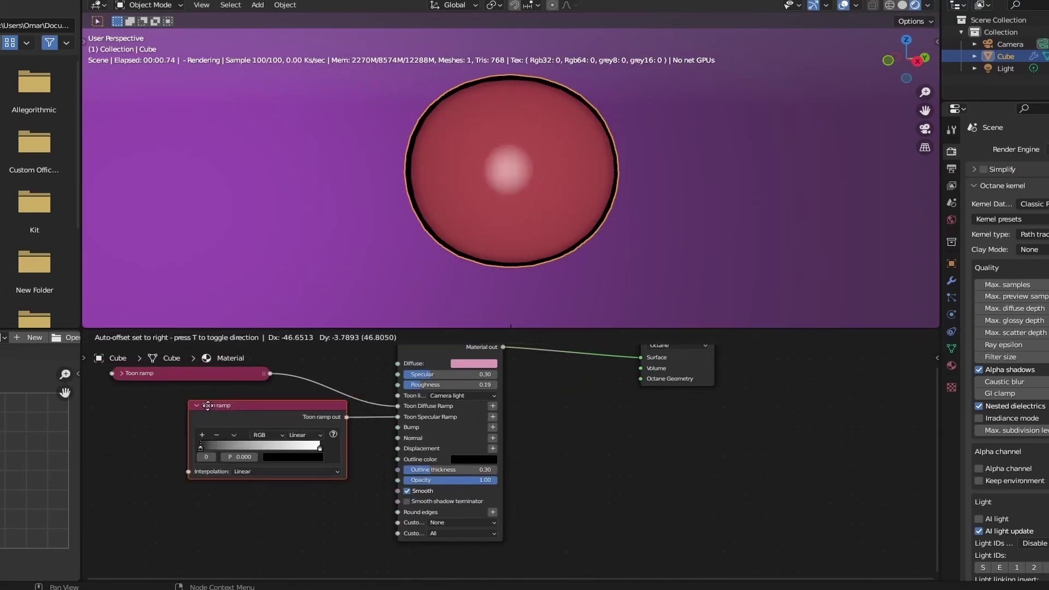
{"action": "left_click", "coordinate": [263, 433]}
{"action": "left_click", "coordinate": [280, 488]}
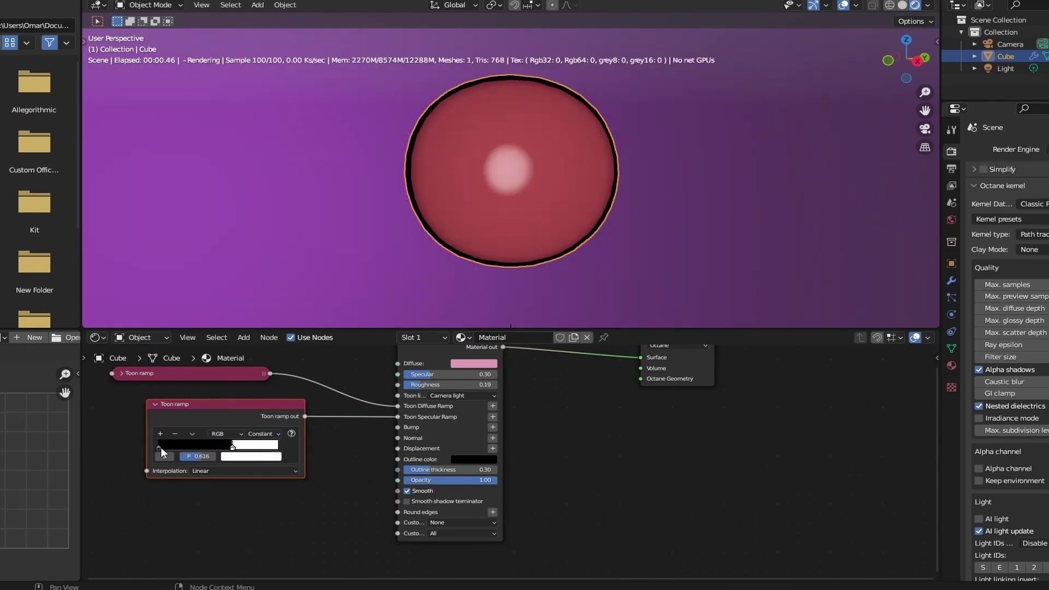
- Adjust the outline thickness of the Toon material
{"action": "scroll", "coordinate": [425, 435], "scroll_direction": "up", "scroll_amount": 2}
{"action": "left_click_drag", "start_coordinate": [427, 472], "coordinate": [422, 487]}
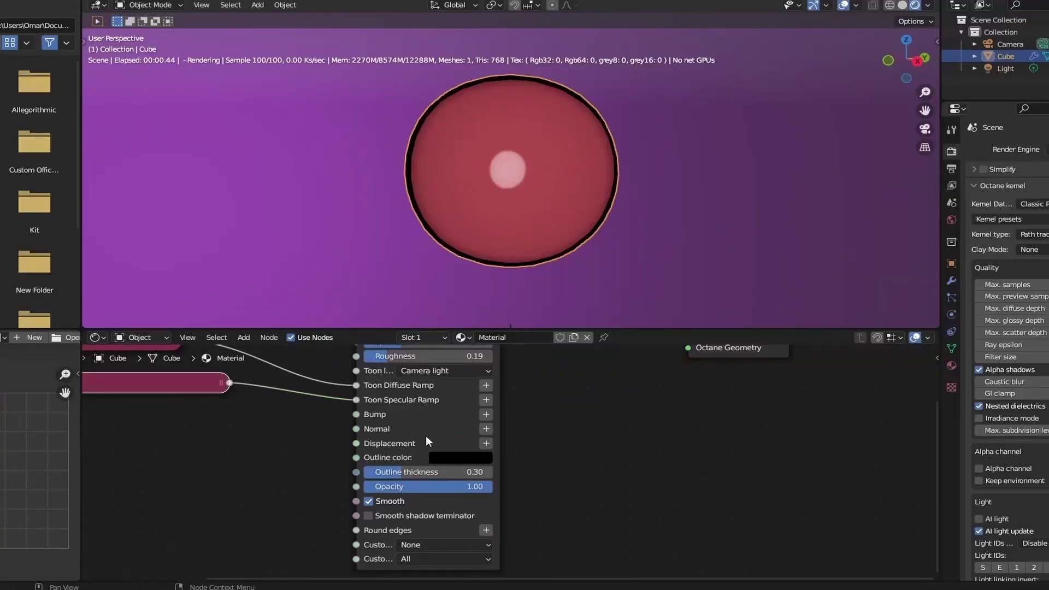
{"action": "mouse_move", "coordinate": [401, 471]}
{"action": "left_mouse_down"}
{"action": "mouse_move", "coordinate": [456, 471]}
{"action": "mouse_move", "coordinate": [393, 471]}
{"action": "left_mouse_up"}
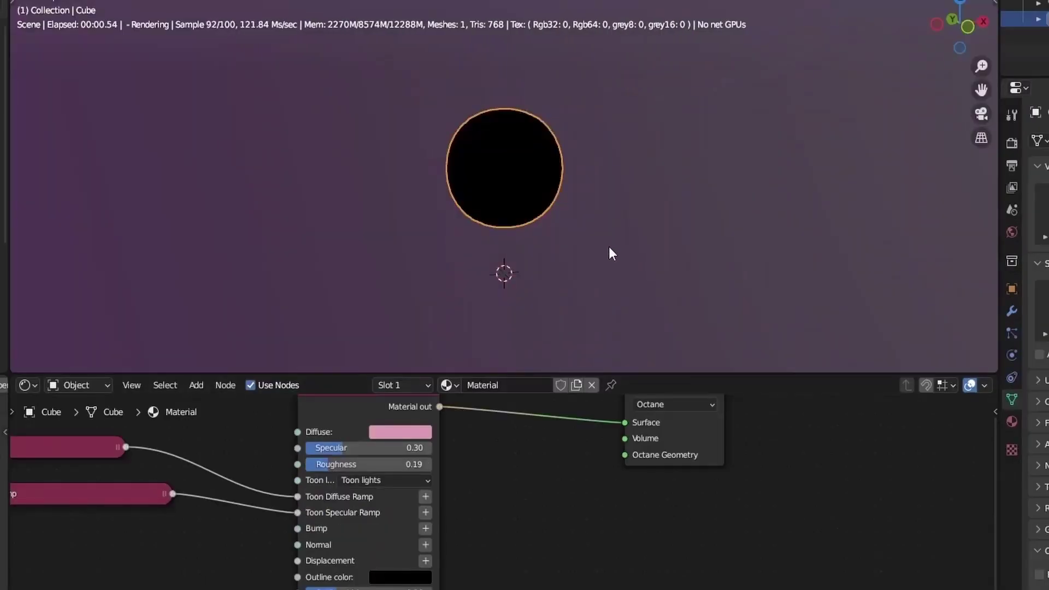
- Add a Sun light and move it straight up along the Z axis above the sphere
{"action": "scroll", "coordinate": [608, 250], "scroll_direction": "down", "scroll_amount": 4}
{"action": "key", "text": "shift+a"}
{"action": "mouse_move", "coordinate": [586, 219]}
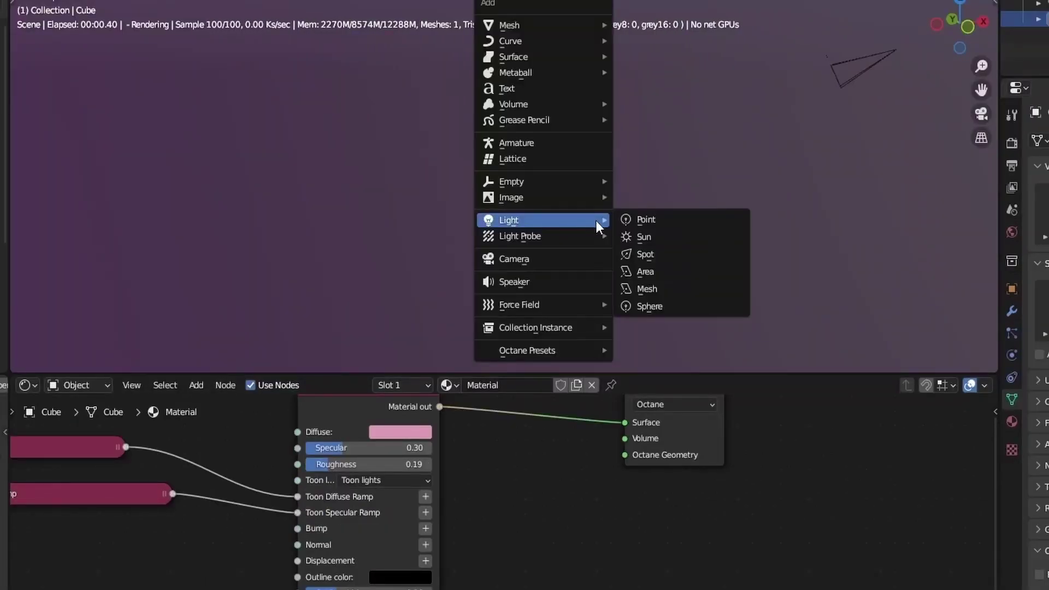
{"action": "left_click", "coordinate": [649, 237]}
{"action": "key", "text": "g"}
{"action": "key", "text": "z"}
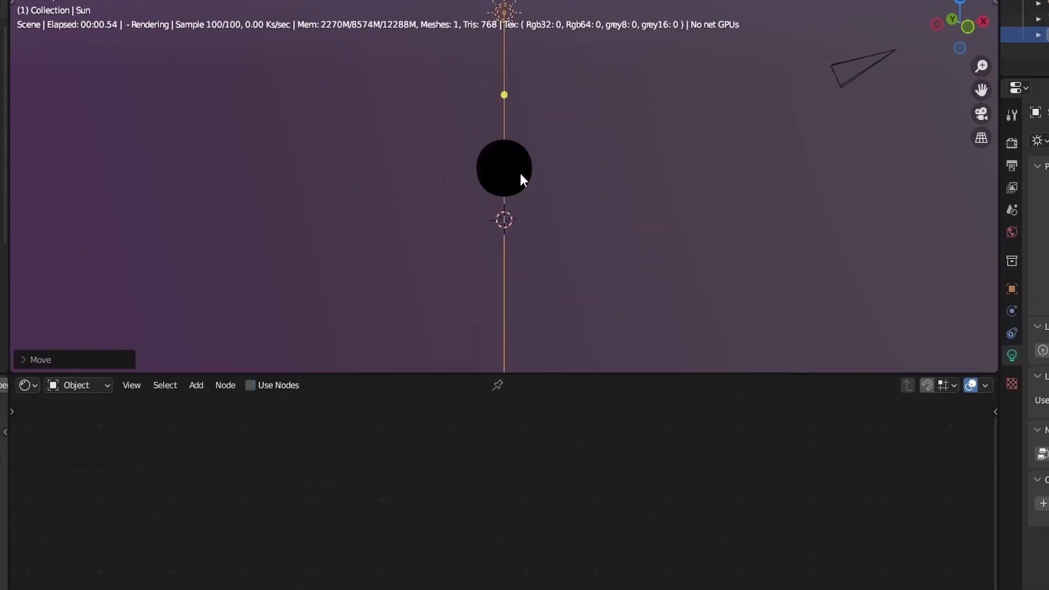
- Enable nodes on the Sun to use a Toon directional light, and turn off its Cast shadows option
{"action": "left_click", "coordinate": [1042, 453]}
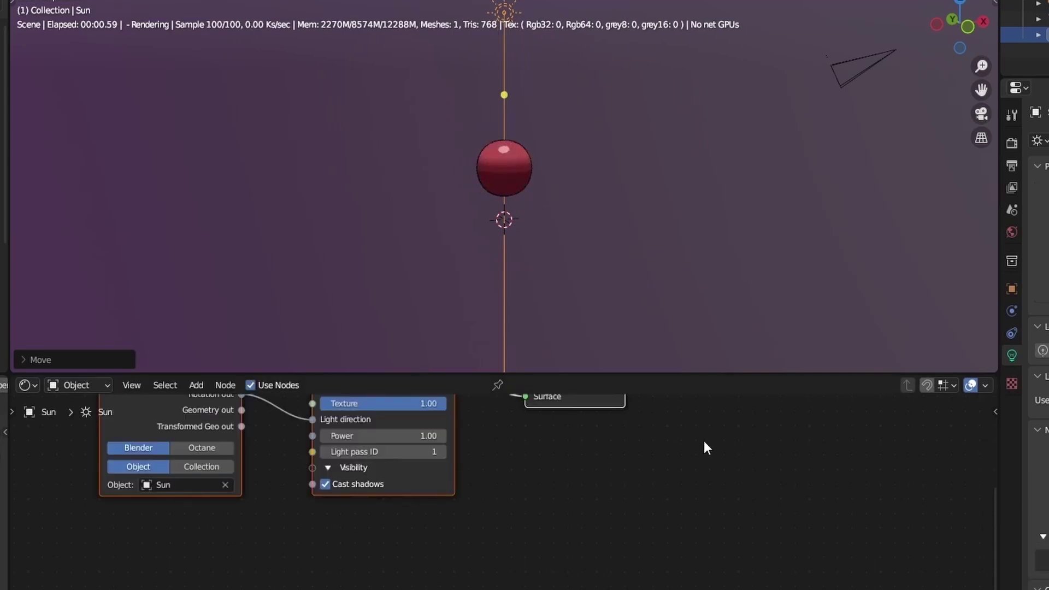
{"action": "left_click", "coordinate": [525, 171]}
{"action": "left_click", "coordinate": [506, 97]}
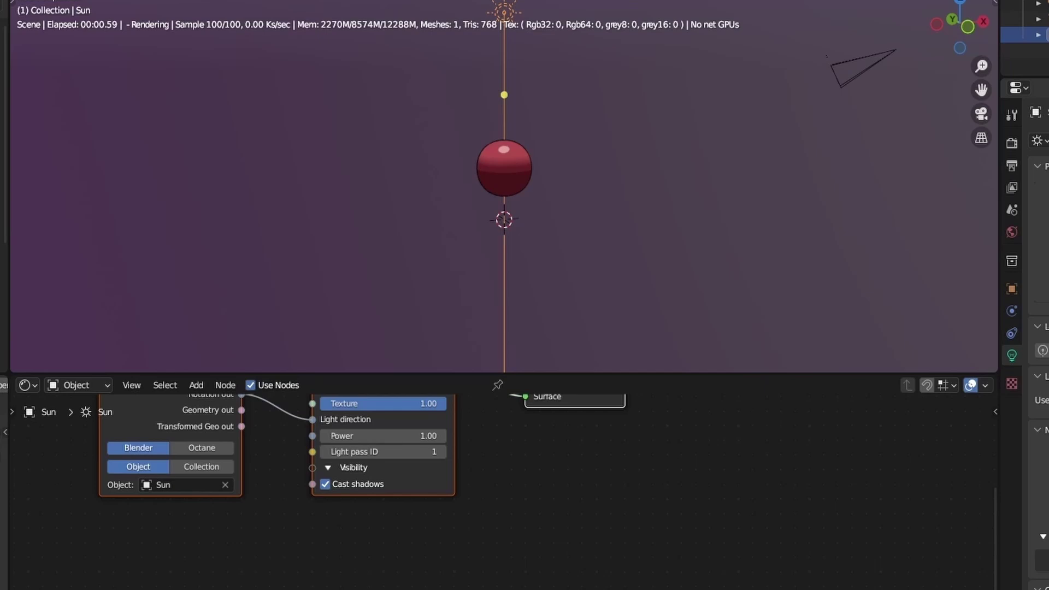
{"action": "left_click", "coordinate": [325, 484]}
{"action": "scroll", "coordinate": [657, 157], "scroll_direction": "up", "scroll_amount": 3}
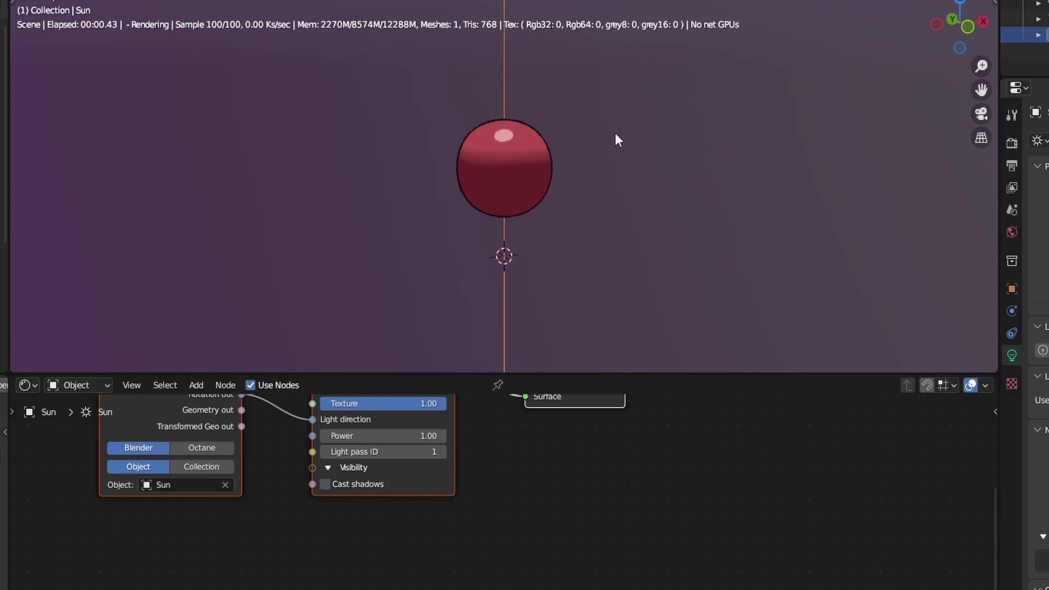
{"action": "scroll", "coordinate": [611, 164], "scroll_direction": "down", "scroll_amount": 2}
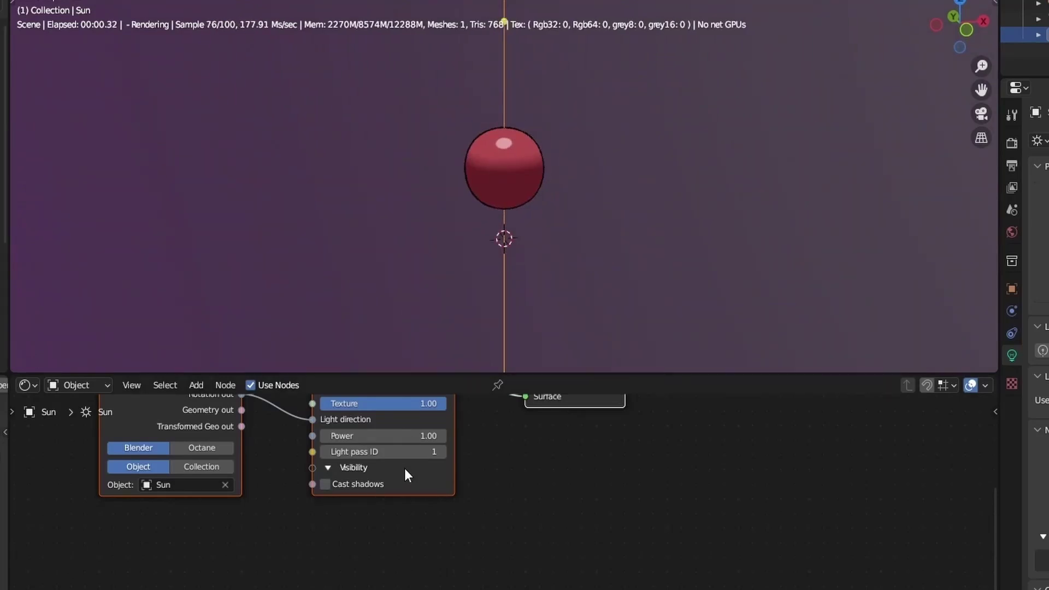
- Increase the power of the Sun's Toon directional light
{"action": "scroll", "coordinate": [405, 468], "scroll_direction": "down", "scroll_amount": 4}
{"action": "middle_click_drag", "start_coordinate": [426, 426], "coordinate": [434, 536]}
{"action": "scroll", "coordinate": [434, 535], "scroll_direction": "up", "scroll_amount": 3}
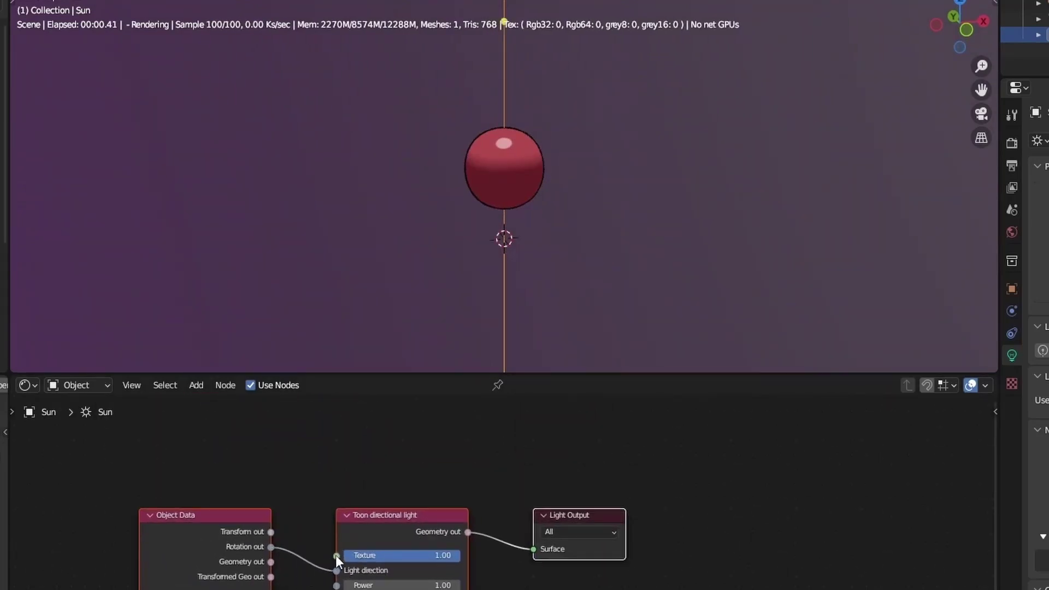
{"action": "left_click_drag", "start_coordinate": [383, 585], "coordinate": [447, 585]}
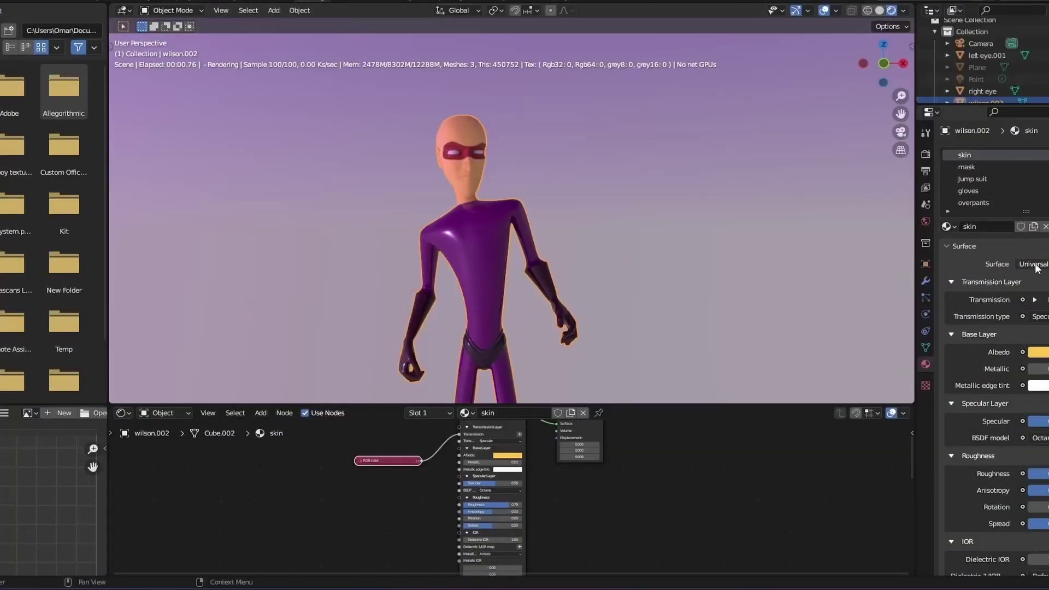
- Change the character's skin surface to Toon material and set its toon lighting mode to Camera light
{"action": "left_click", "coordinate": [1032, 264]}
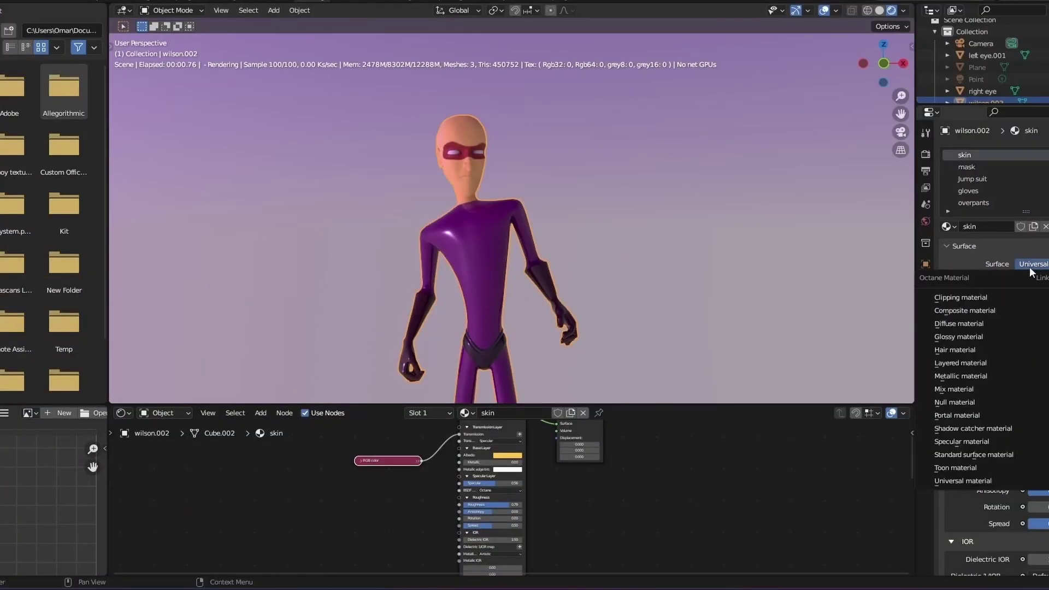
{"action": "left_click", "coordinate": [955, 467]}
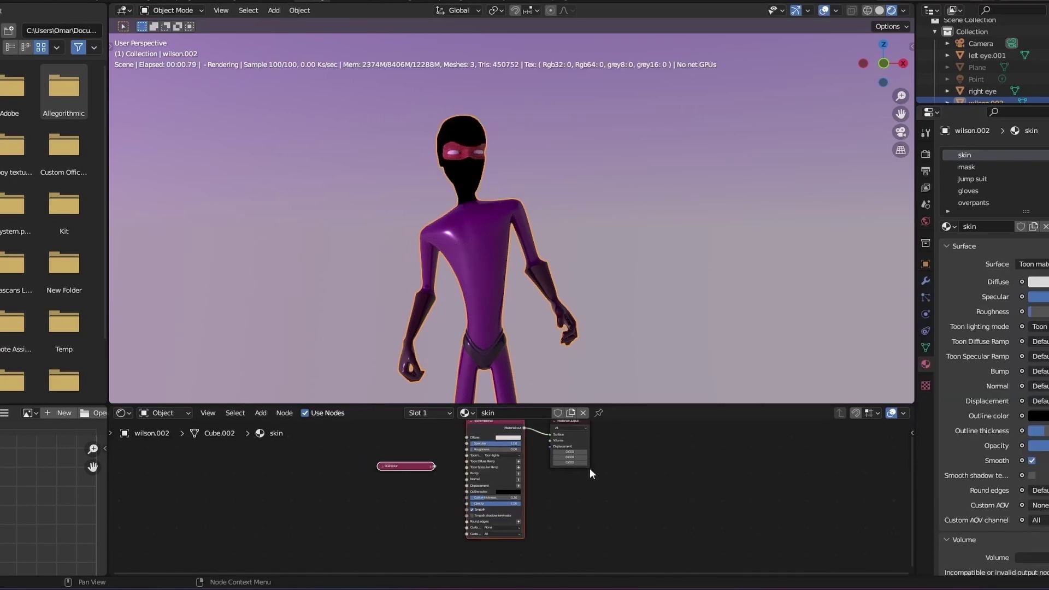
{"action": "middle_click_drag", "start_coordinate": [578, 466], "coordinate": [583, 515]}
{"action": "scroll", "coordinate": [509, 483], "scroll_direction": "up", "scroll_amount": 4}
{"action": "middle_click_drag", "start_coordinate": [546, 560], "coordinate": [531, 496]}
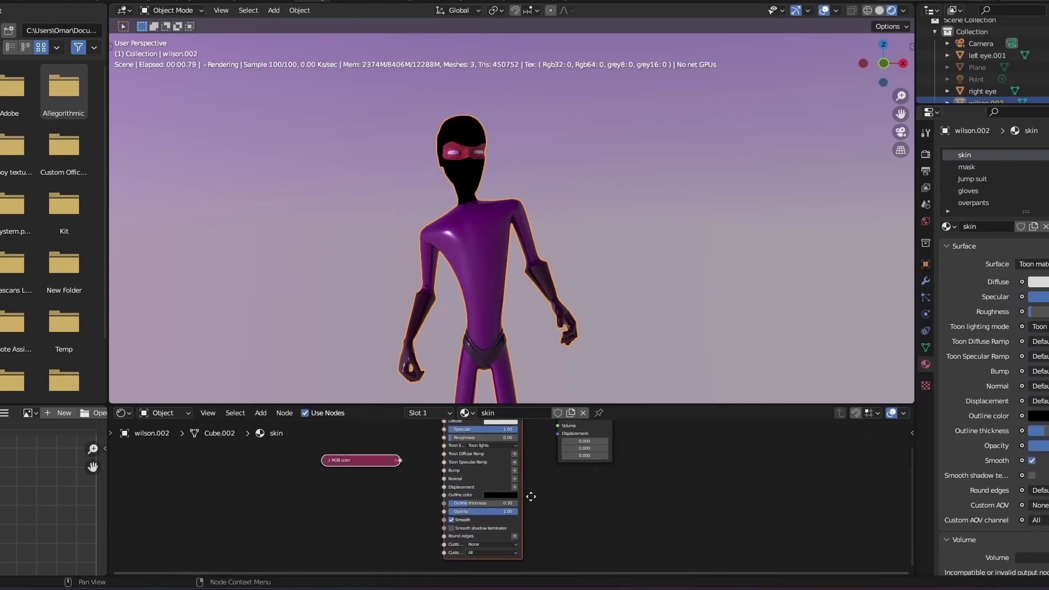
{"action": "scroll", "coordinate": [530, 495], "scroll_direction": "up", "scroll_amount": 1}
{"action": "middle_click_drag", "start_coordinate": [524, 456], "coordinate": [521, 486]}
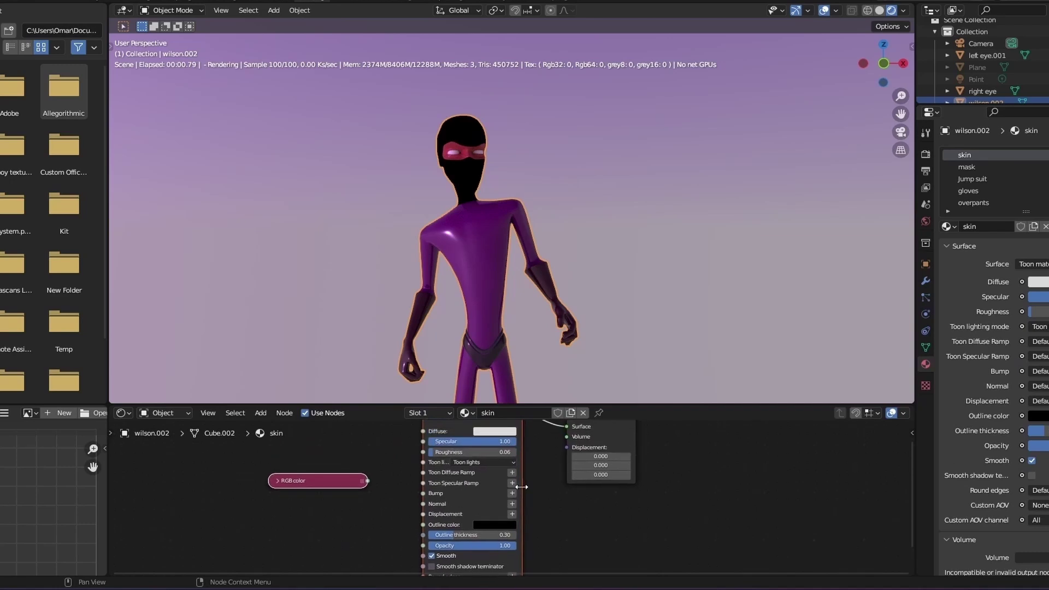
{"action": "scroll", "coordinate": [502, 467], "scroll_direction": "up", "scroll_amount": 1}
{"action": "left_click", "coordinate": [491, 448]}
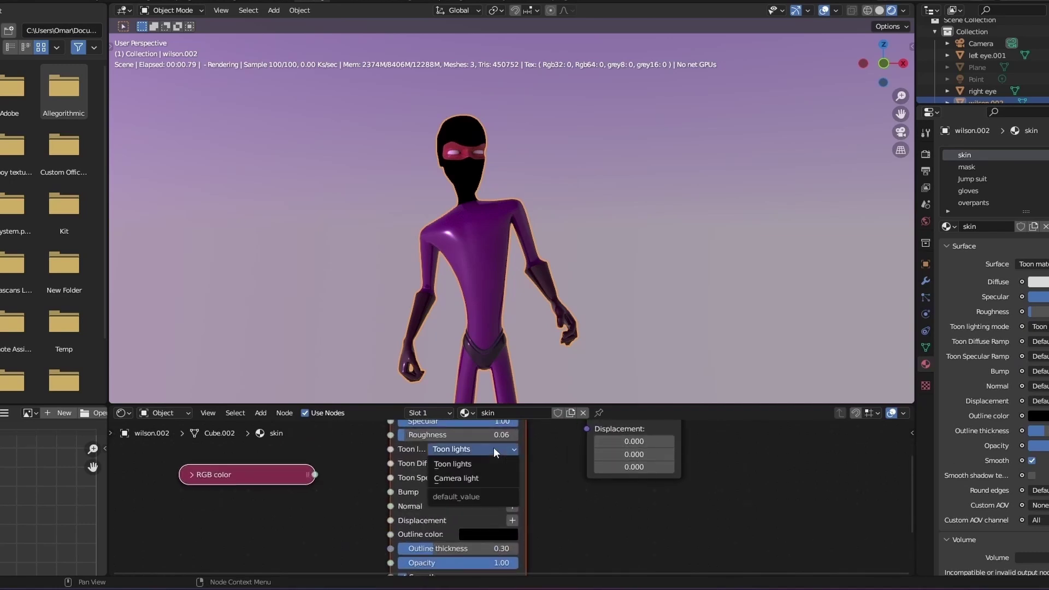
{"action": "left_click", "coordinate": [468, 478]}
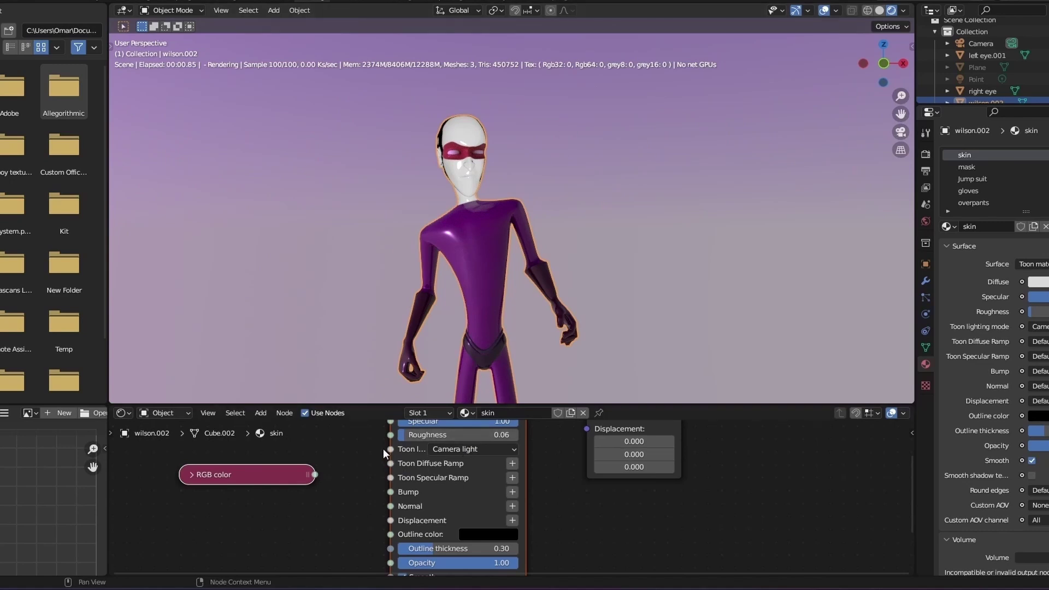
- Set the skin material's diffuse color to peach with hue 0.048, saturation 0.769 and value 0.700, and lower its specular to 0.94
{"action": "middle_click_drag", "start_coordinate": [383, 451], "coordinate": [390, 494]}
{"action": "left_click", "coordinate": [514, 448]}
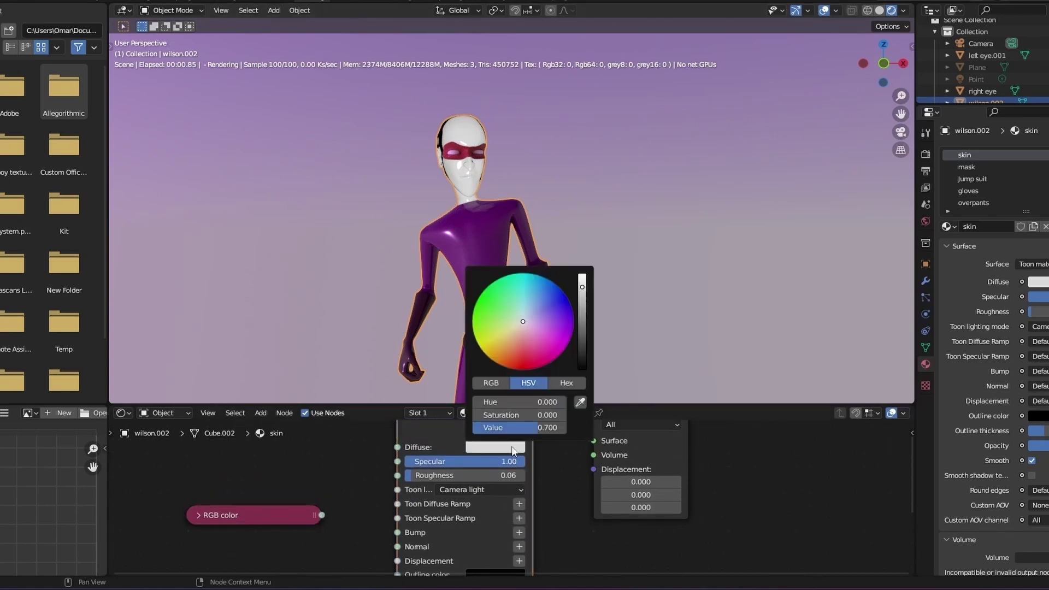
{"action": "left_click", "coordinate": [515, 342]}
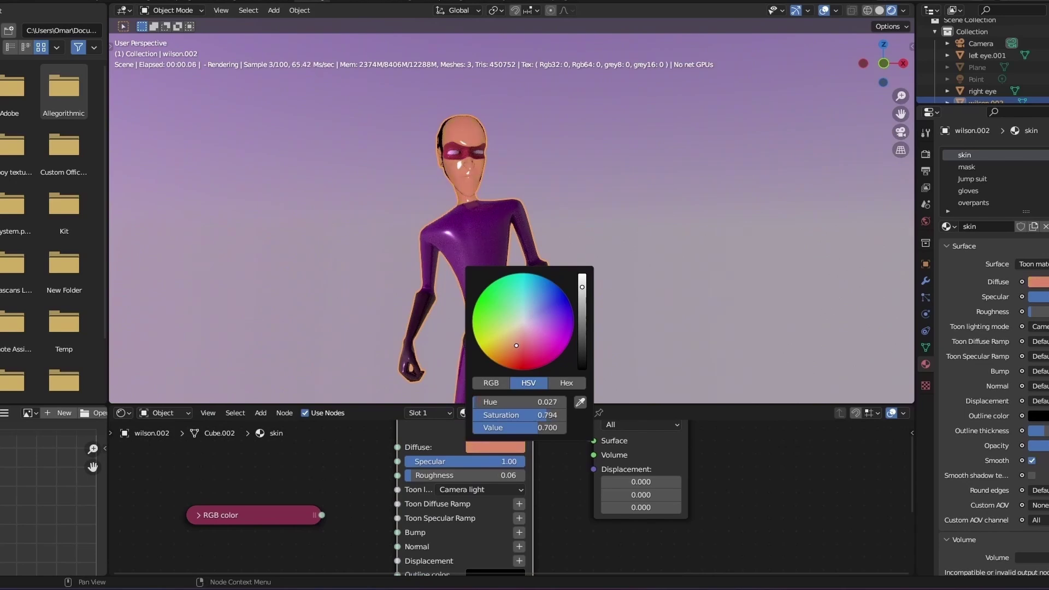
{"action": "left_click", "coordinate": [513, 343]}
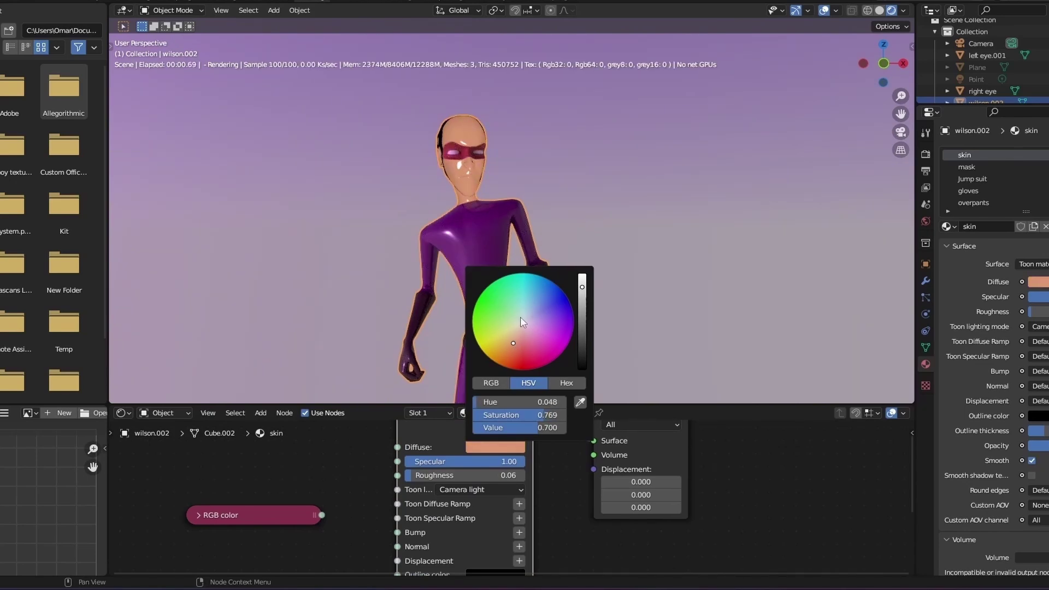
{"action": "left_click_drag", "start_coordinate": [484, 470], "coordinate": [476, 469]}
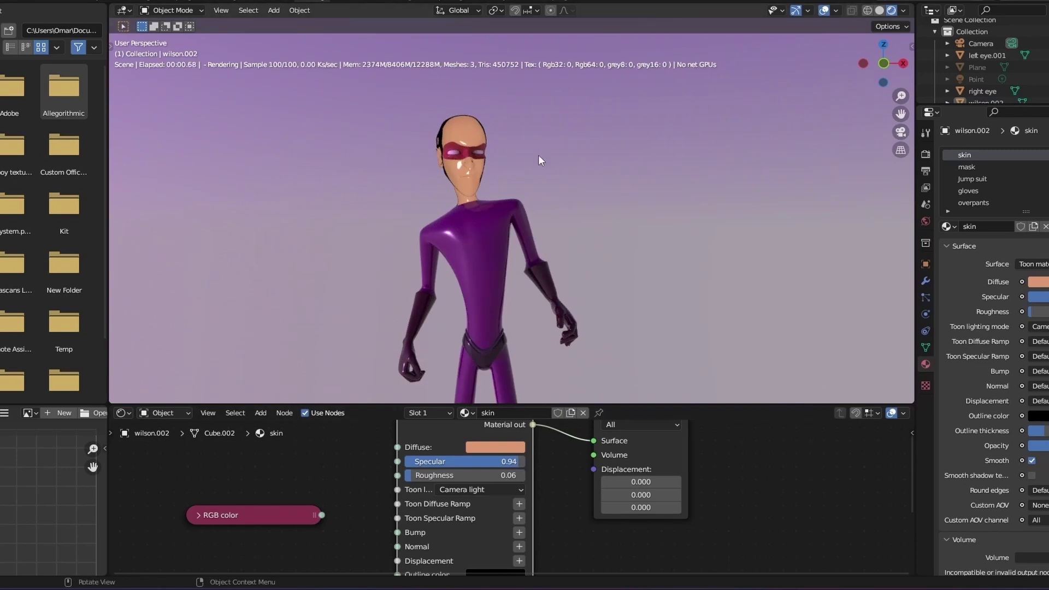
- Change the surface of the character's mask material to Toon material
{"action": "left_click", "coordinate": [991, 171]}
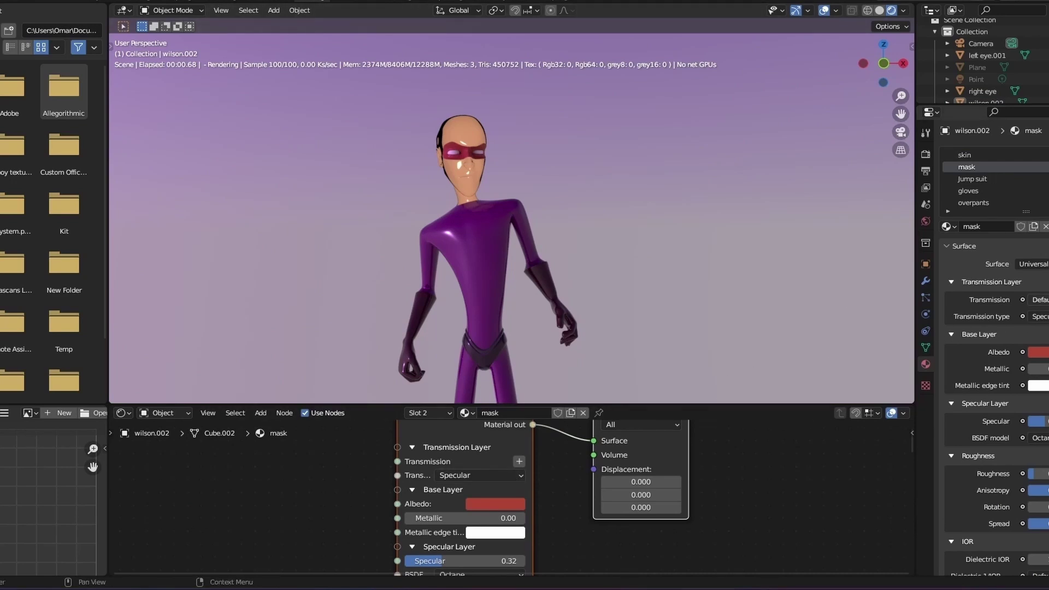
{"action": "left_click", "coordinate": [1032, 264]}
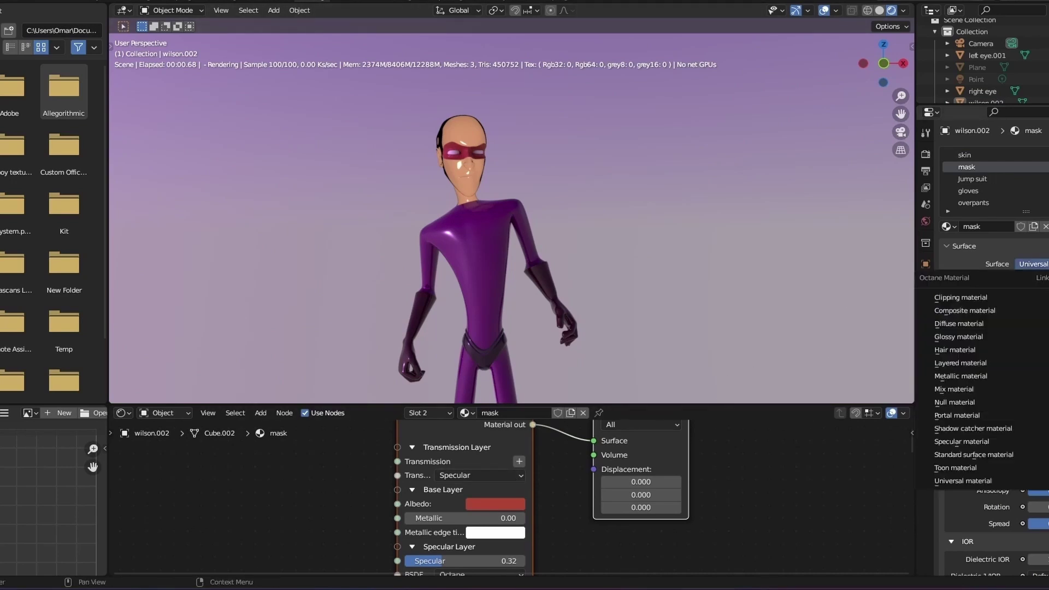
{"action": "left_click", "coordinate": [953, 467]}
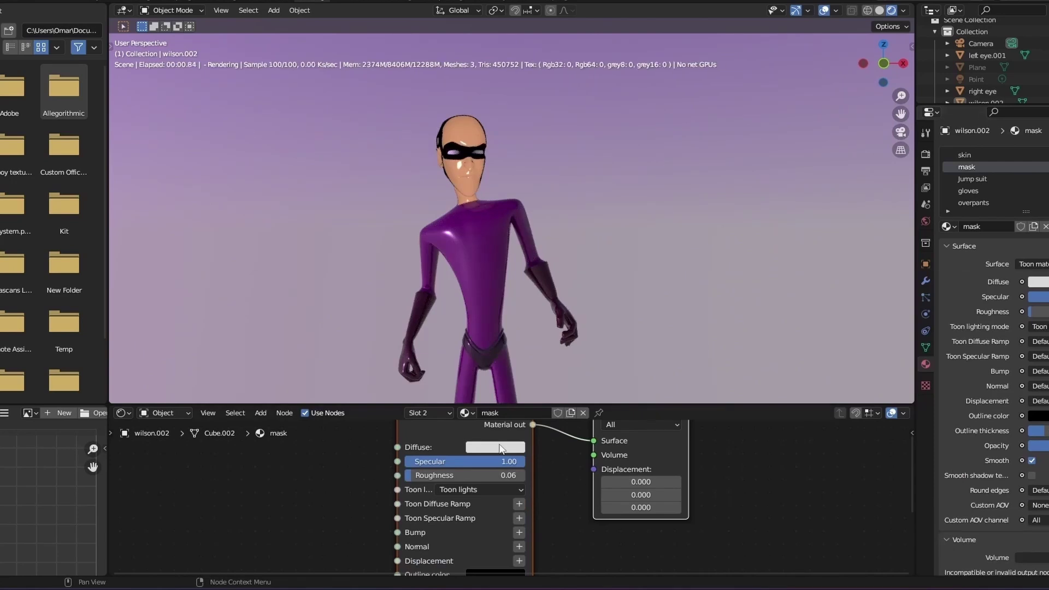
- Tint the mask's diffuse color toward red and set its toon lighting mode to Camera light
{"action": "left_click", "coordinate": [501, 448]}
{"action": "left_click_drag", "start_coordinate": [522, 327], "coordinate": [520, 340]}
{"action": "left_click", "coordinate": [487, 488]}
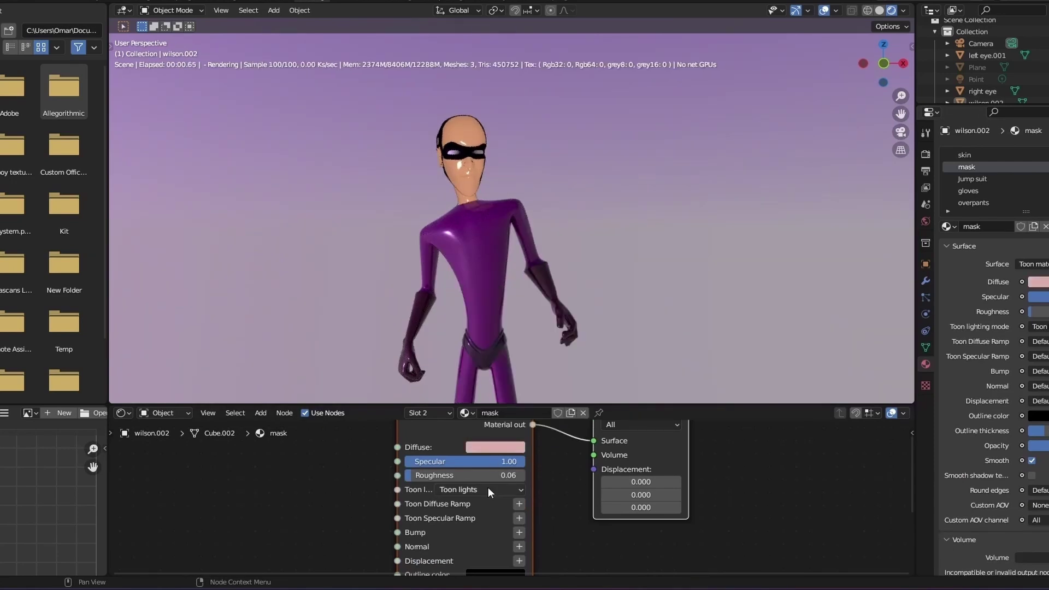
{"action": "left_click", "coordinate": [473, 519]}
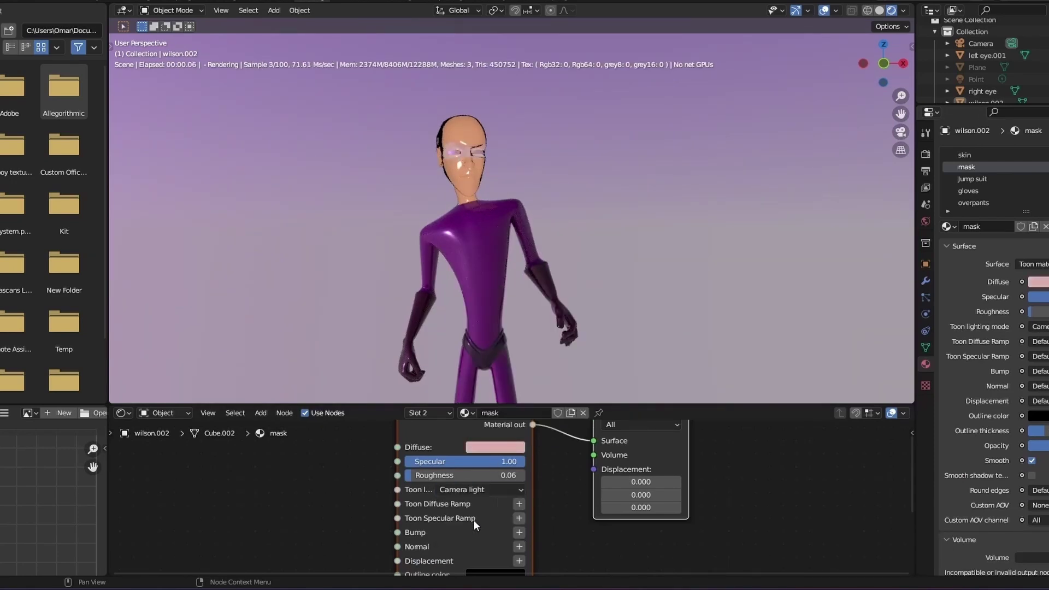
{"action": "left_click", "coordinate": [510, 445]}
{"action": "left_click_drag", "start_coordinate": [519, 356], "coordinate": [524, 352]}
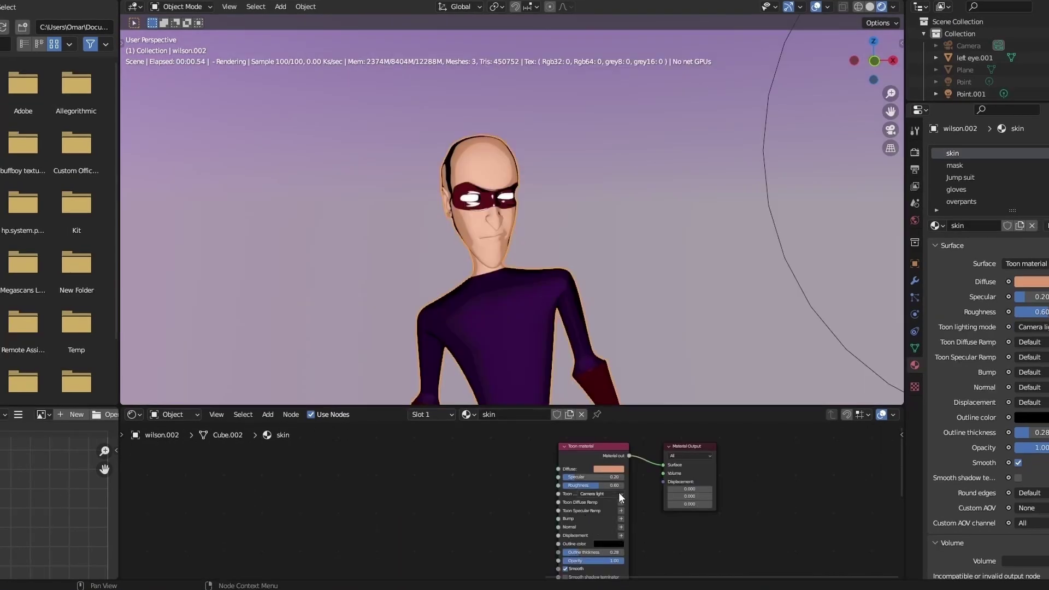
- Switch the skin material's toon lighting mode to Toon lights
{"action": "left_click", "coordinate": [618, 493]}
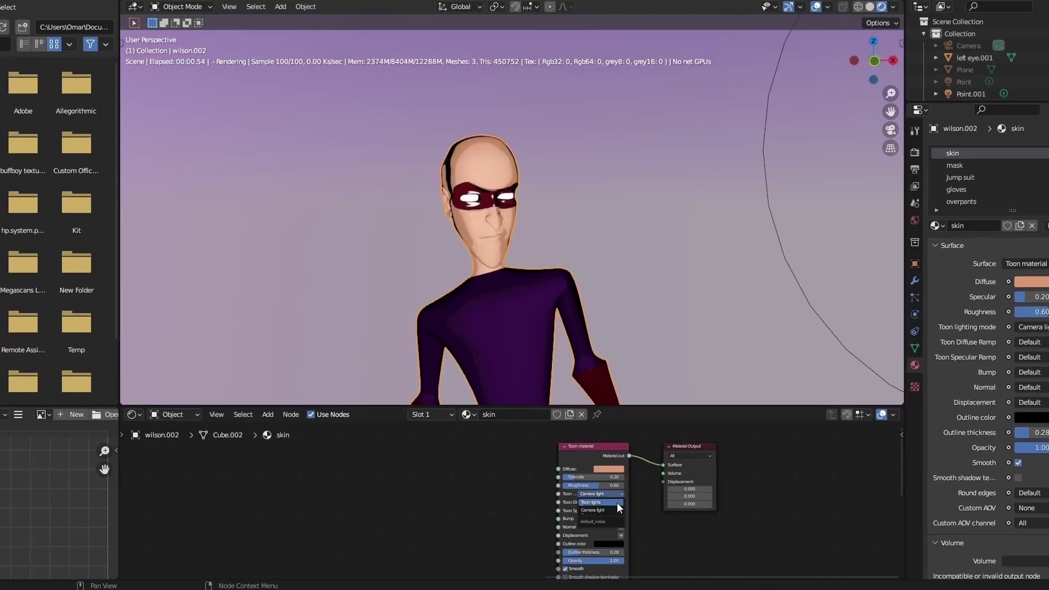
{"action": "left_click", "coordinate": [611, 503]}
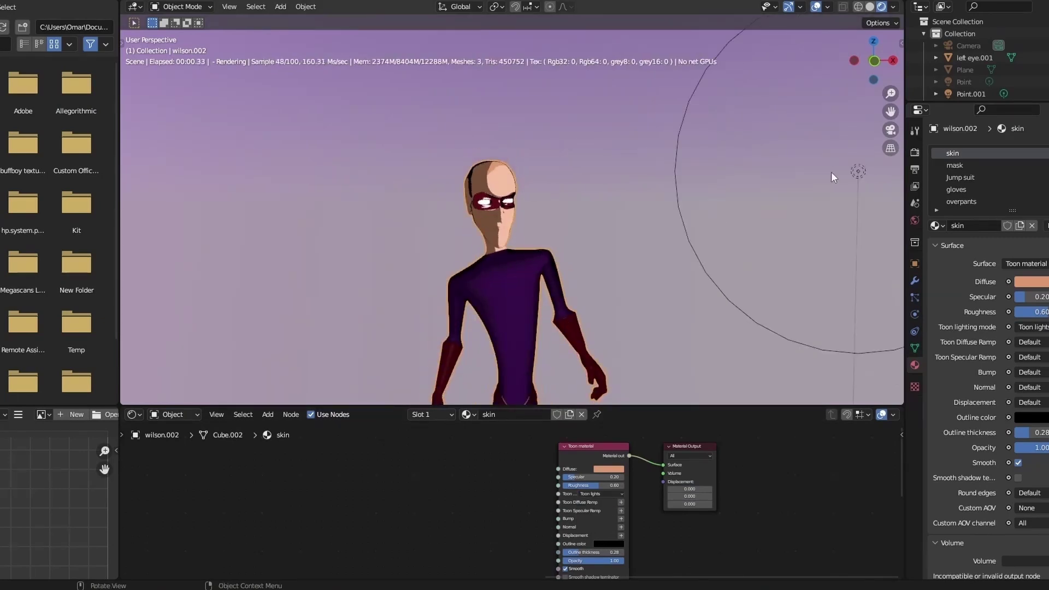
- Enable nodes on the toon point light beside the character and set its power to 1.07
{"action": "left_click", "coordinate": [852, 169]}
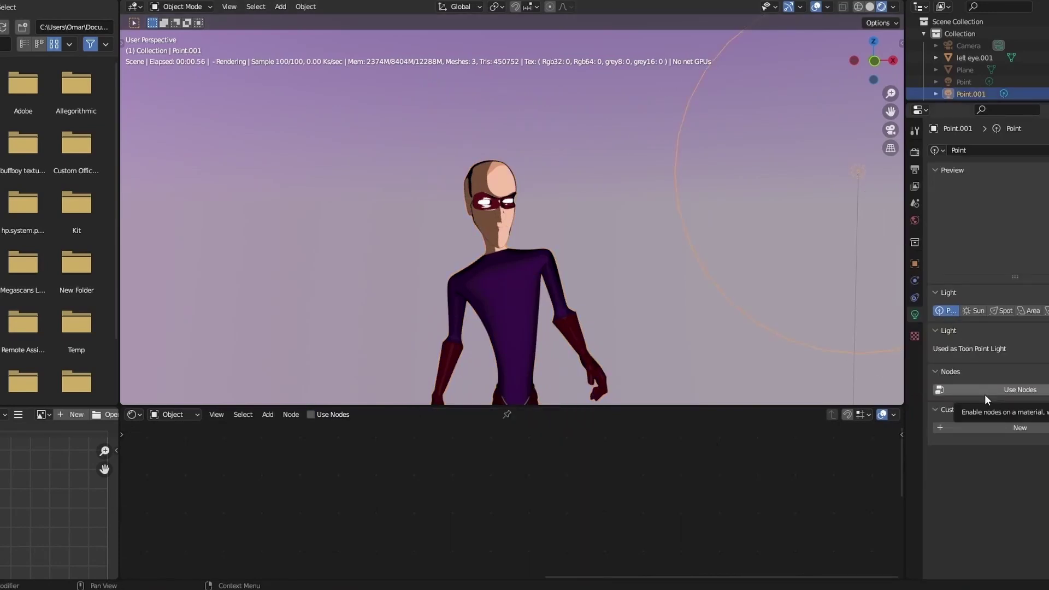
{"action": "left_click", "coordinate": [1043, 389]}
{"action": "middle_click_drag", "start_coordinate": [457, 520], "coordinate": [658, 511]}
{"action": "scroll", "coordinate": [496, 492], "scroll_direction": "up", "scroll_amount": 3}
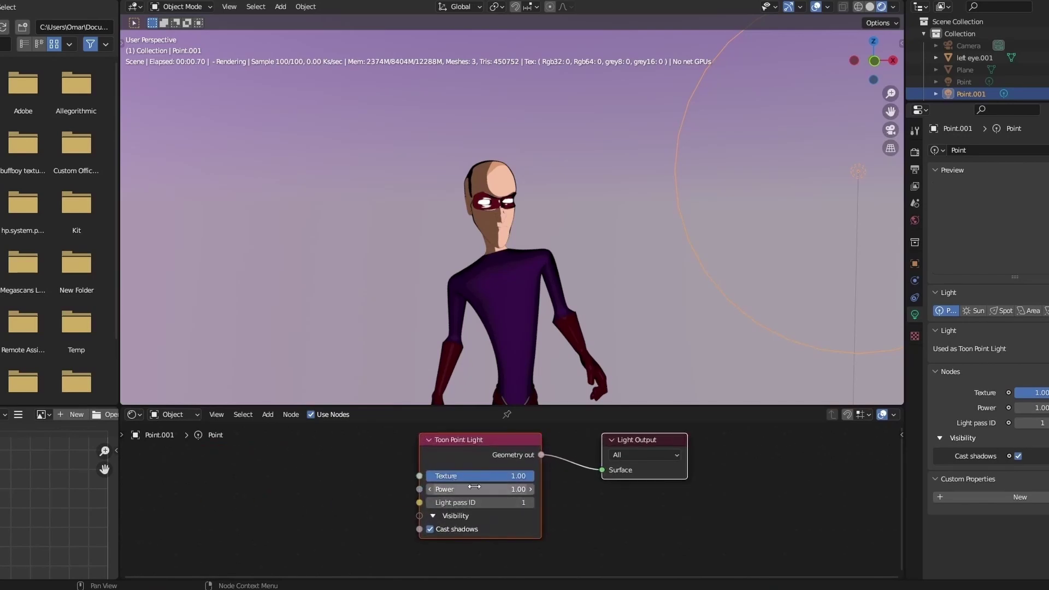
{"action": "left_click_drag", "start_coordinate": [469, 489], "coordinate": [473, 490]}
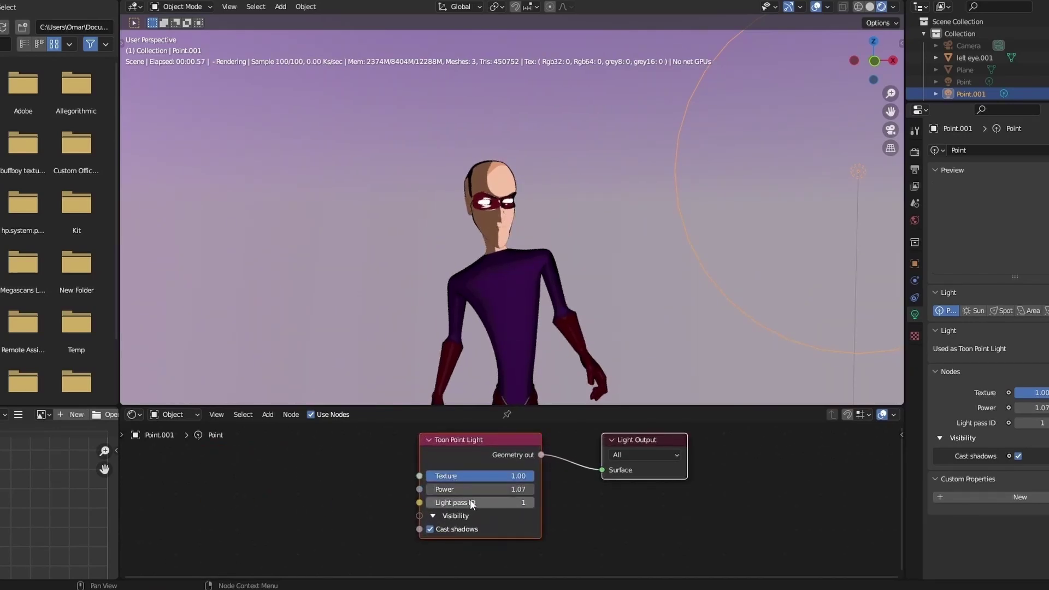
- Move the black stop of the skin material's toon specular ramp to position 0.041
{"action": "left_click", "coordinate": [498, 193]}
{"action": "scroll", "coordinate": [535, 248], "scroll_direction": "up", "scroll_amount": 5}
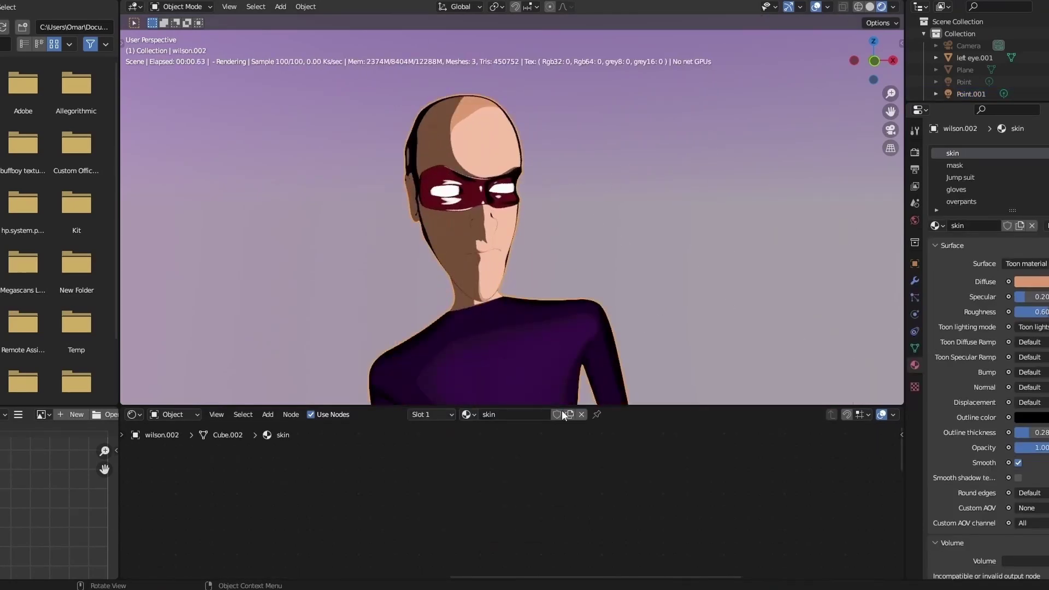
{"action": "scroll", "coordinate": [577, 483], "scroll_direction": "down", "scroll_amount": 3}
{"action": "middle_click_drag", "start_coordinate": [587, 483], "coordinate": [355, 456]}
{"action": "middle_click_drag", "start_coordinate": [558, 495], "coordinate": [490, 487]}
{"action": "scroll", "coordinate": [598, 470], "scroll_direction": "up", "scroll_amount": 2}
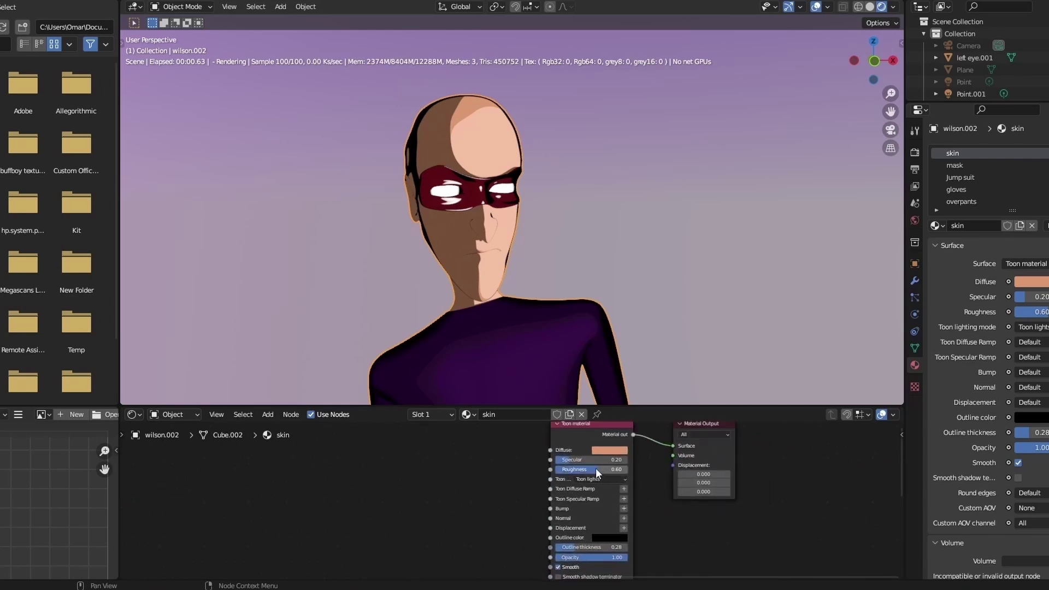
{"action": "scroll", "coordinate": [585, 463], "scroll_direction": "up", "scroll_amount": 3}
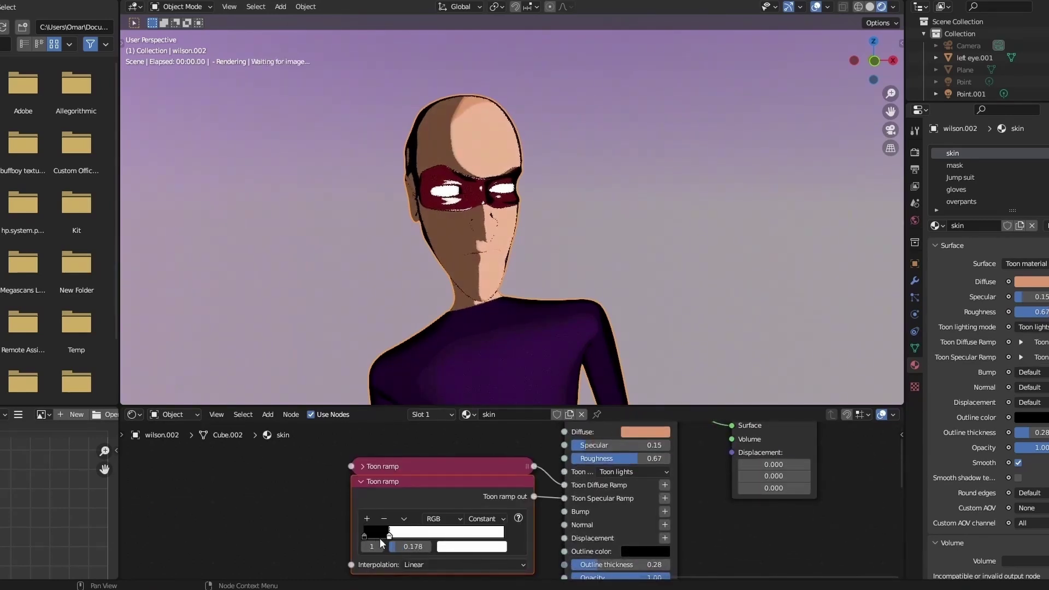
{"action": "left_click", "coordinate": [367, 535]}
{"action": "left_click_drag", "start_coordinate": [369, 536], "coordinate": [371, 537]}
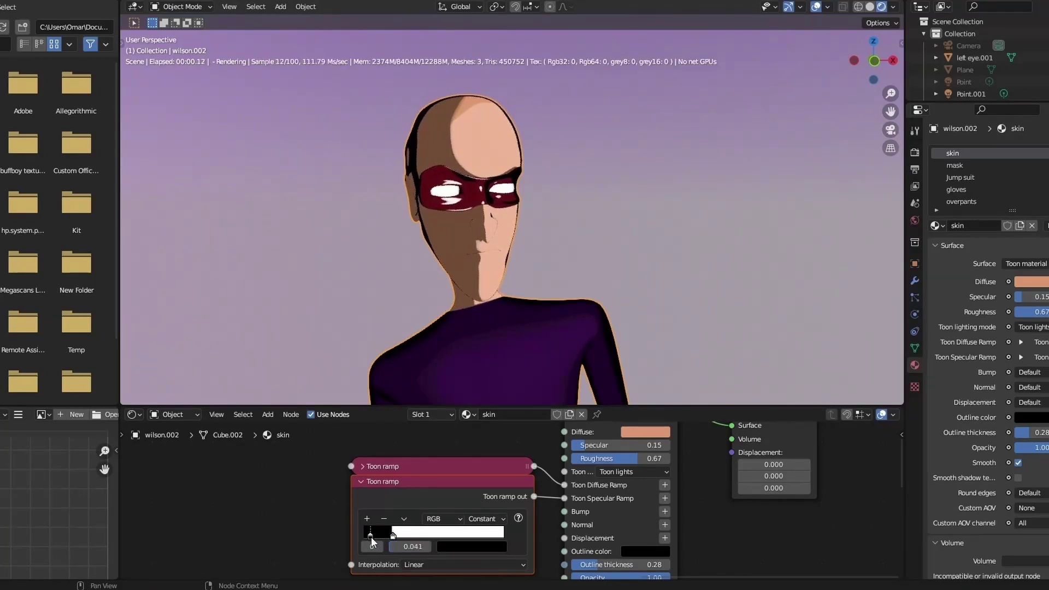
- Brighten the black stop's color in the skin's specular ramp and slide the white stop closer to it
{"action": "left_click", "coordinate": [470, 551]}
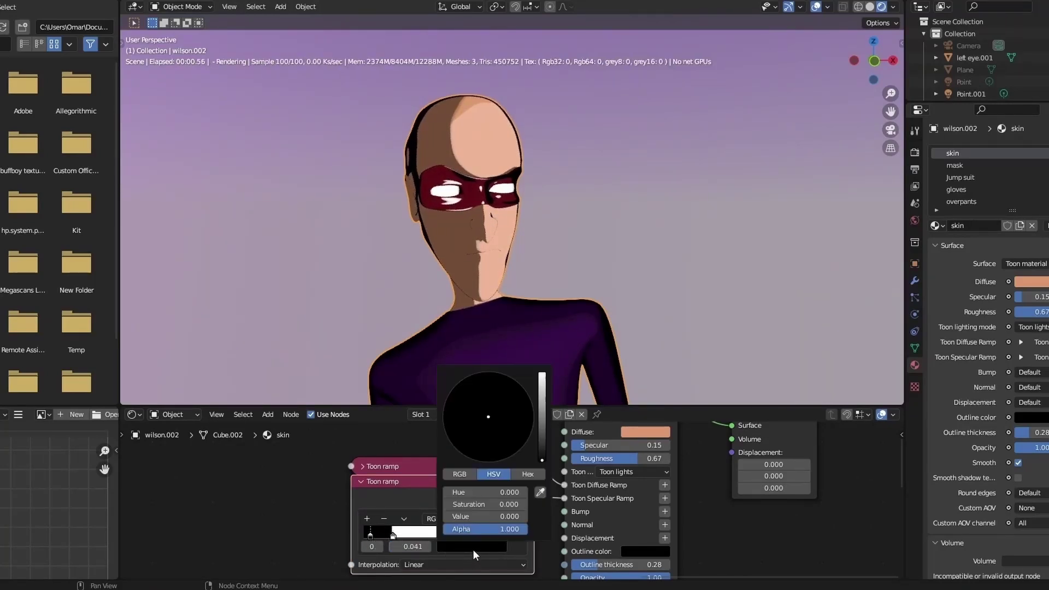
{"action": "left_click_drag", "start_coordinate": [541, 447], "coordinate": [542, 391]}
{"action": "mouse_move", "coordinate": [393, 535]}
{"action": "left_mouse_down"}
{"action": "mouse_move", "coordinate": [416, 535]}
{"action": "mouse_move", "coordinate": [375, 535]}
{"action": "left_mouse_up"}
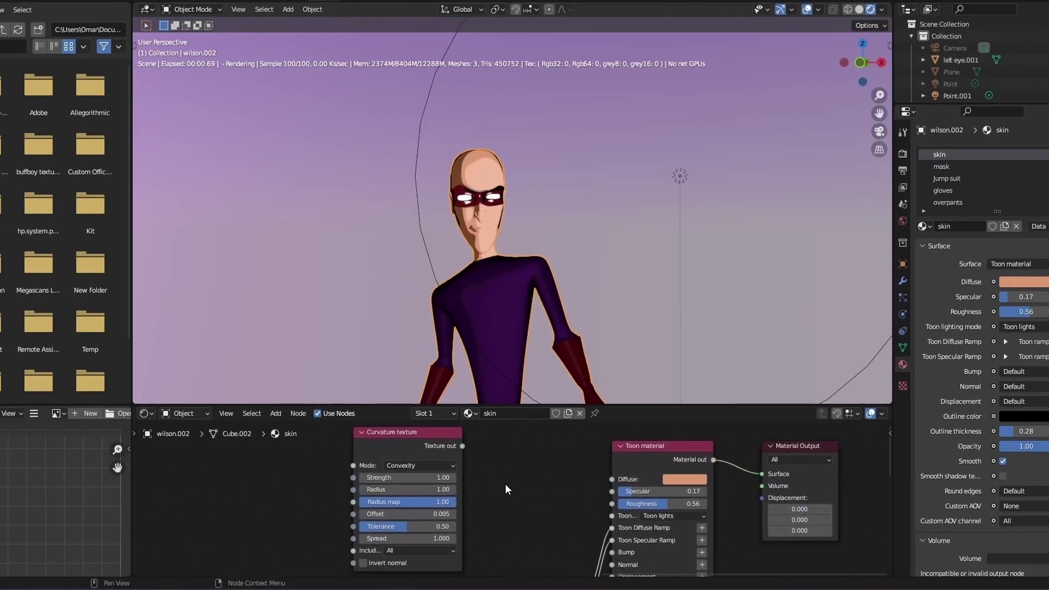
- Add a Mix texture node to the skin material and link the Curvature texture to its Amount input
{"action": "key", "text": "shift+a"}
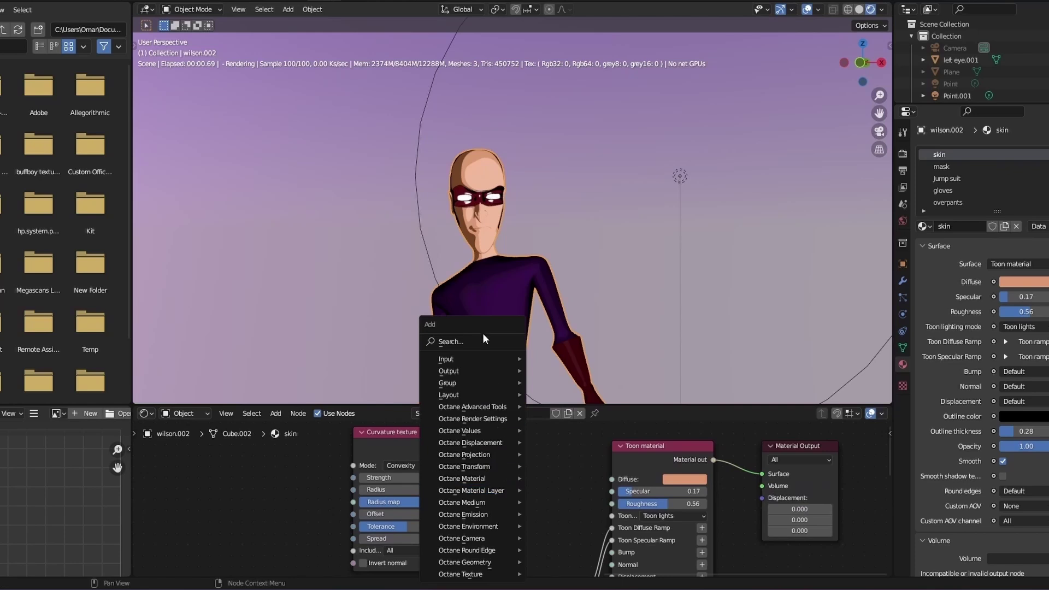
{"action": "left_click", "coordinate": [483, 337]}
{"action": "type", "text": "mix"}
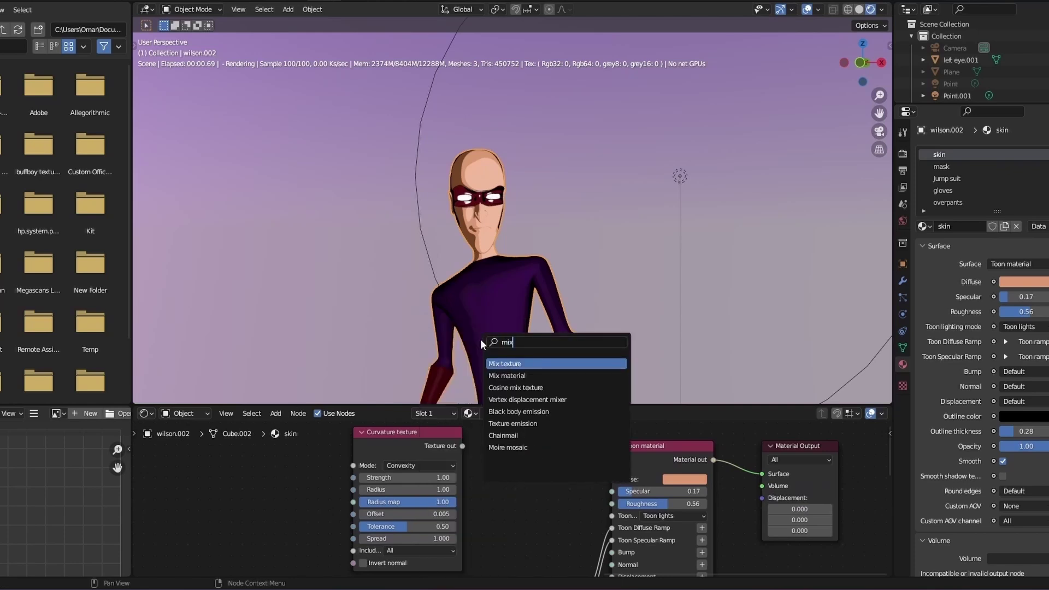
{"action": "key", "text": "Return"}
{"action": "left_click", "coordinate": [483, 475]}
{"action": "left_click_drag", "start_coordinate": [394, 438], "coordinate": [251, 434]}
{"action": "left_click_drag", "start_coordinate": [318, 442], "coordinate": [343, 454]}
{"action": "left_click_drag", "start_coordinate": [463, 536], "coordinate": [461, 488]}
- Add an RGB color to the Mix texture's first texture and sample the skin's peach diffuse color into it
{"action": "left_click", "coordinate": [516, 522]}
{"action": "mouse_move", "coordinate": [507, 538]}
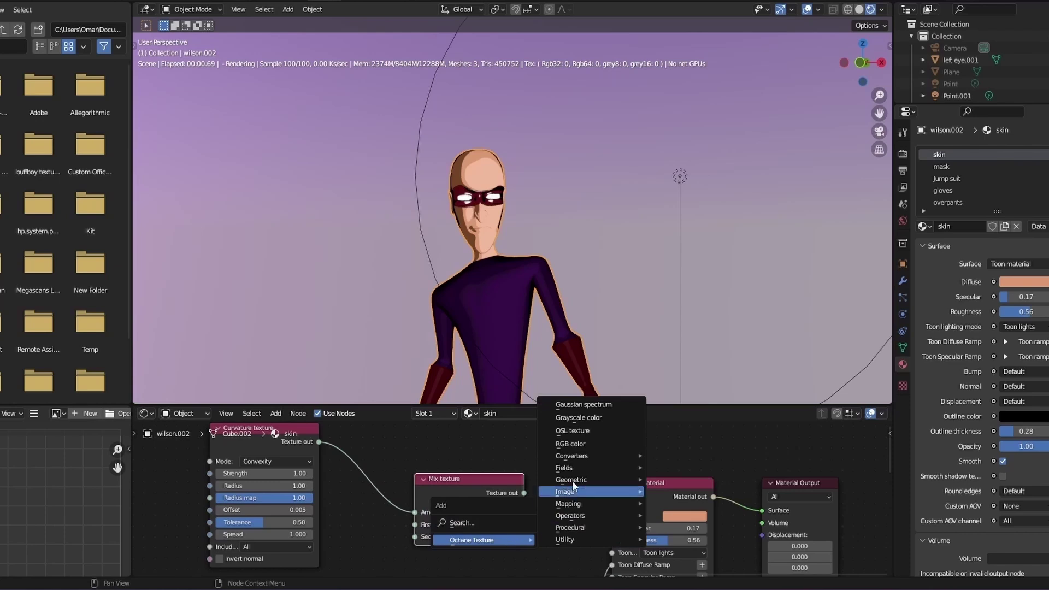
{"action": "left_click", "coordinate": [578, 446]}
{"action": "left_click", "coordinate": [583, 461]}
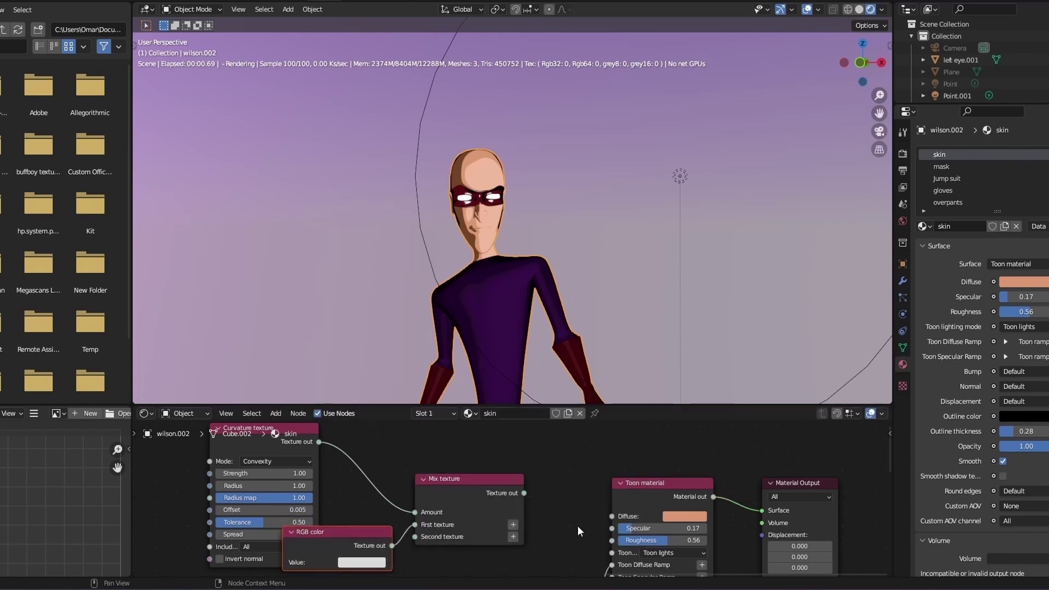
{"action": "left_click", "coordinate": [370, 562]}
{"action": "left_click", "coordinate": [432, 531]}
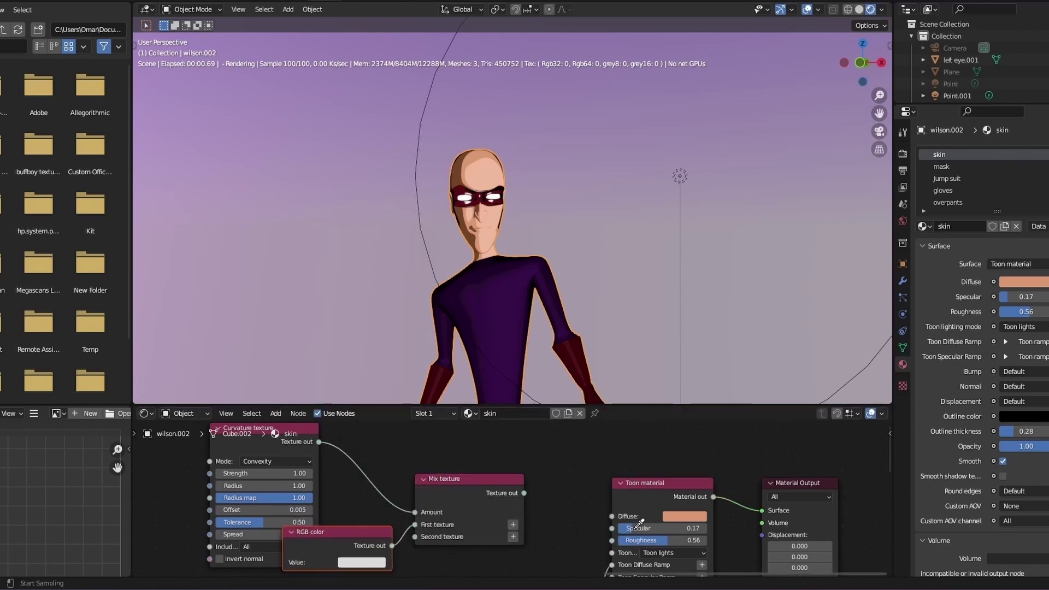
{"action": "left_click", "coordinate": [678, 515]}
{"action": "scroll", "coordinate": [279, 500], "scroll_direction": "down", "scroll_amount": 3}
{"action": "left_click_drag", "start_coordinate": [300, 458], "coordinate": [236, 448]}
{"action": "left_click_drag", "start_coordinate": [371, 525], "coordinate": [362, 509]}
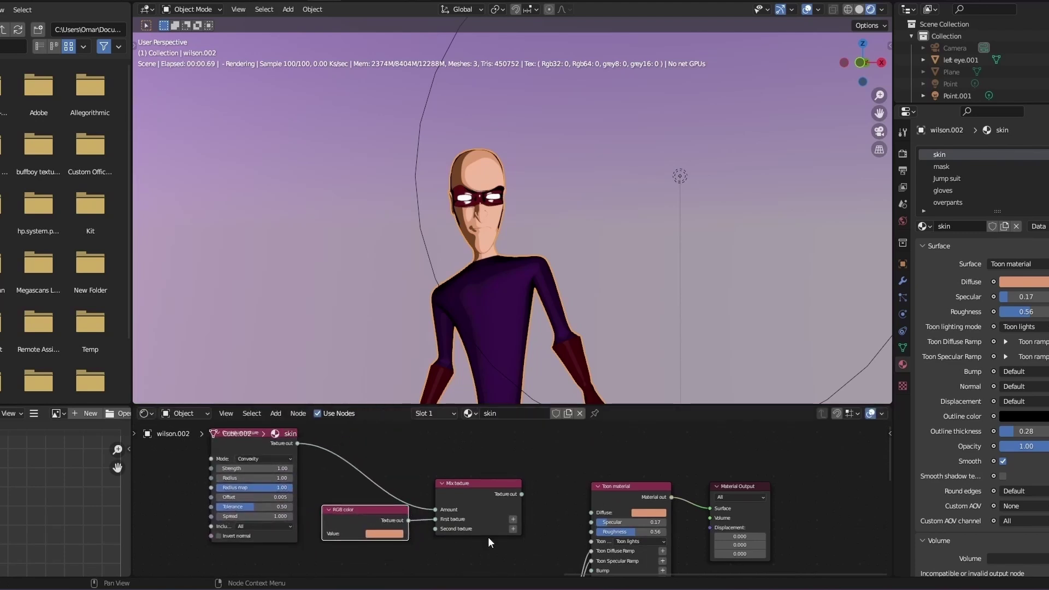
- Add an RGB color to the Mix texture's second texture and link the Mix texture to the Toon material's Diffuse input
{"action": "left_click", "coordinate": [514, 531]}
{"action": "mouse_move", "coordinate": [514, 532]}
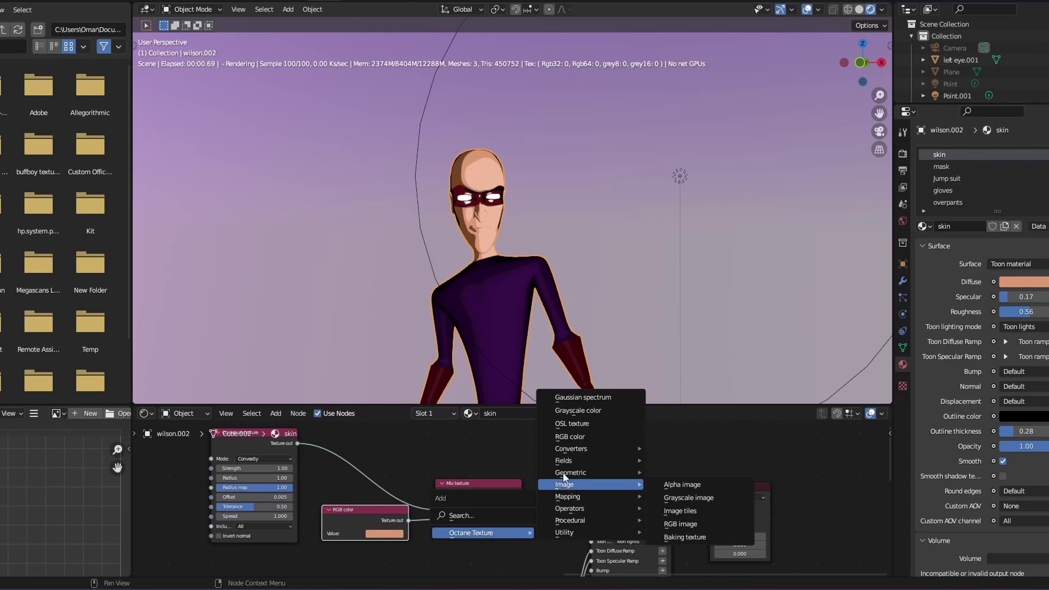
{"action": "left_click", "coordinate": [570, 437]}
{"action": "left_click", "coordinate": [530, 494]}
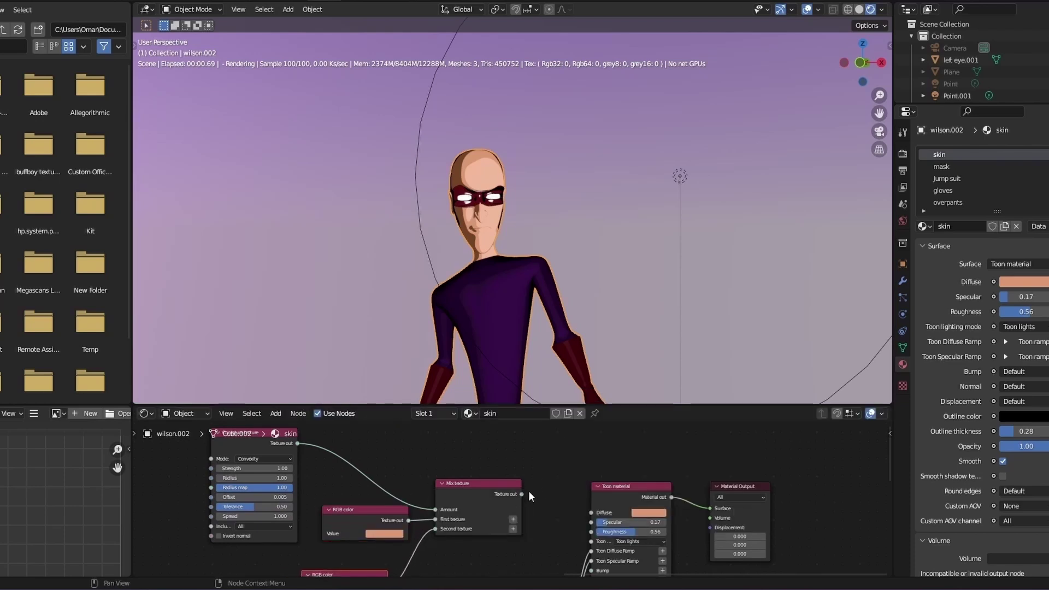
{"action": "left_click_drag", "start_coordinate": [523, 494], "coordinate": [592, 512]}
{"action": "middle_click_drag", "start_coordinate": [444, 564], "coordinate": [451, 530]}
{"action": "left_click_drag", "start_coordinate": [358, 549], "coordinate": [393, 528]}
- Sample the peach color into the second RGB color, then darken it to red with hue 0.013, saturation 0.948 and value 0.407
{"action": "scroll", "coordinate": [472, 533], "scroll_direction": "up", "scroll_amount": 1}
{"action": "left_click", "coordinate": [389, 553]}
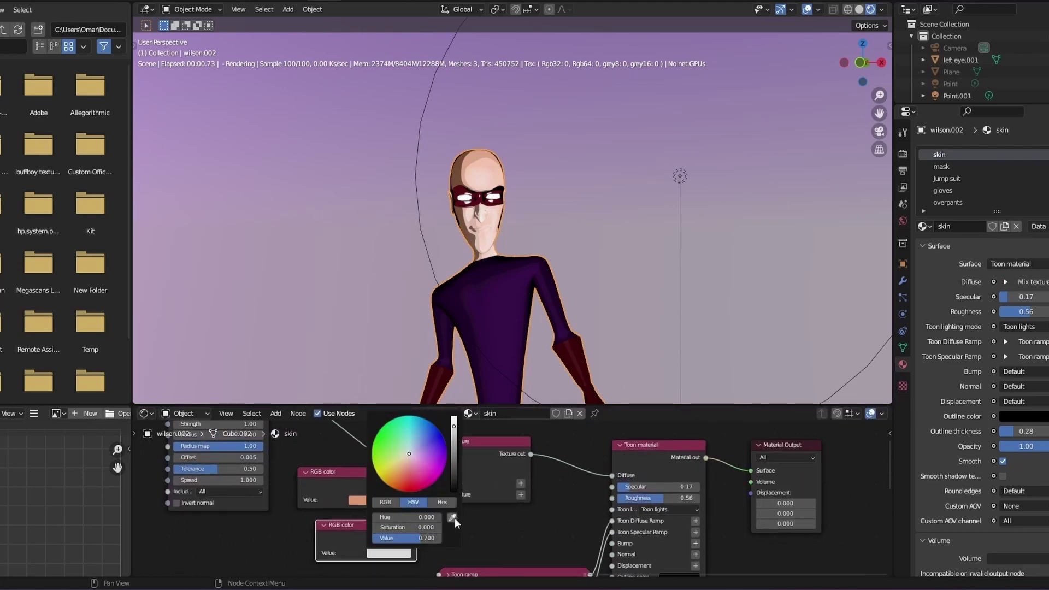
{"action": "left_click", "coordinate": [453, 520]}
{"action": "left_click", "coordinate": [359, 500]}
{"action": "left_click", "coordinate": [401, 553]}
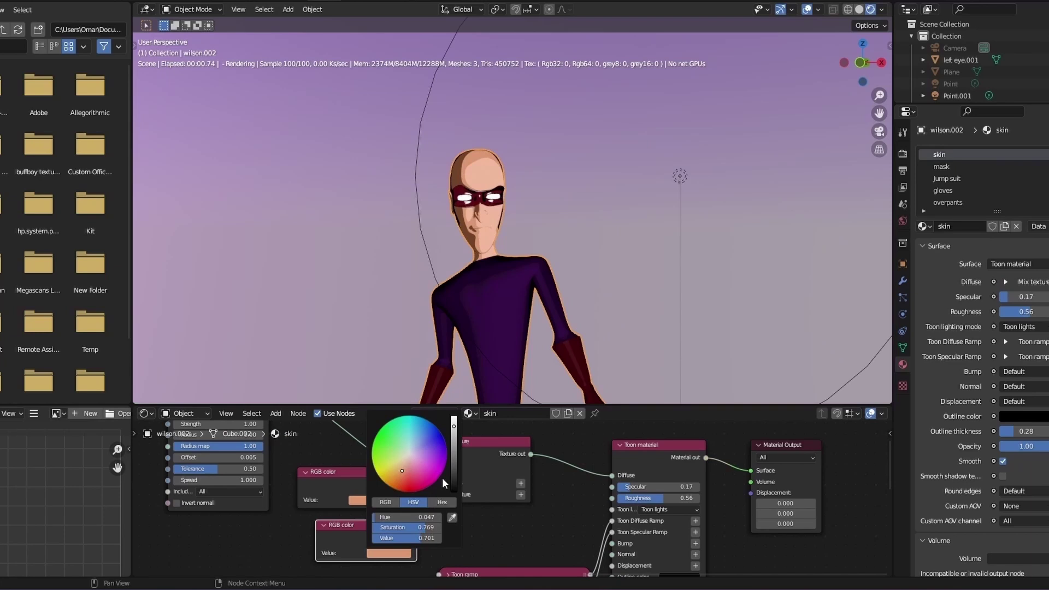
{"action": "left_click_drag", "start_coordinate": [454, 434], "coordinate": [454, 440]}
{"action": "left_click_drag", "start_coordinate": [402, 471], "coordinate": [403, 480]}
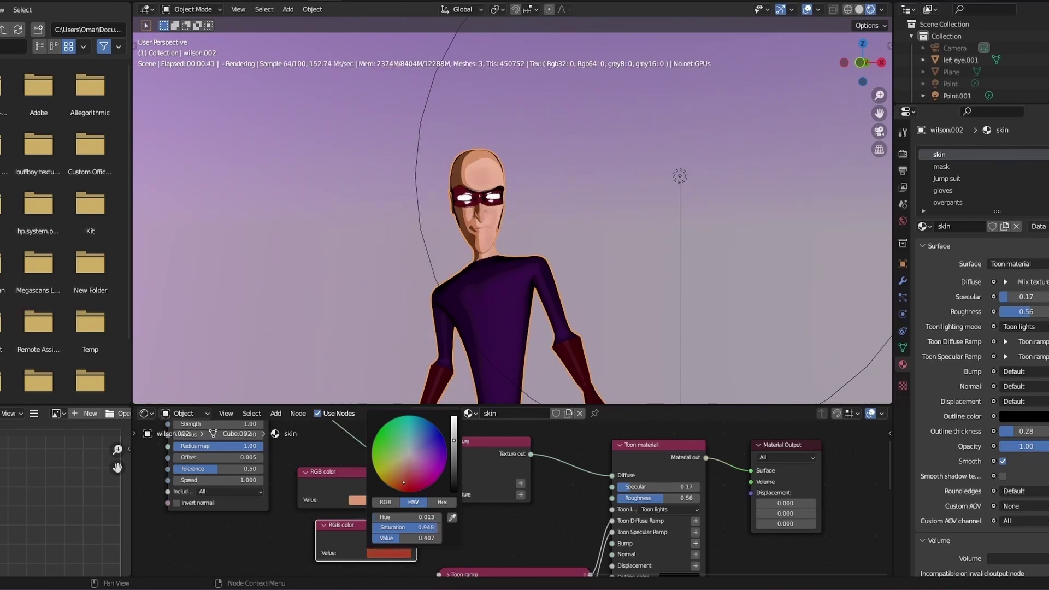
- Set the skin material's Curvature texture mode to Concavity
{"action": "scroll", "coordinate": [519, 505], "scroll_direction": "up", "scroll_amount": 1}
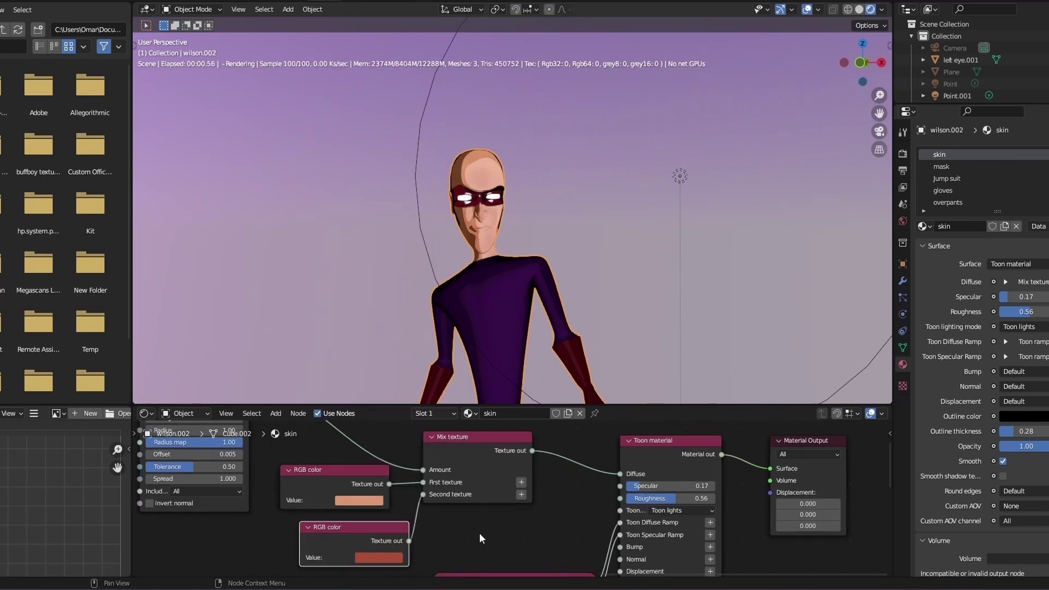
{"action": "middle_click_drag", "start_coordinate": [480, 538], "coordinate": [512, 443]}
{"action": "middle_click_drag", "start_coordinate": [340, 440], "coordinate": [420, 434]}
{"action": "scroll", "coordinate": [545, 229], "scroll_direction": "up", "scroll_amount": 5}
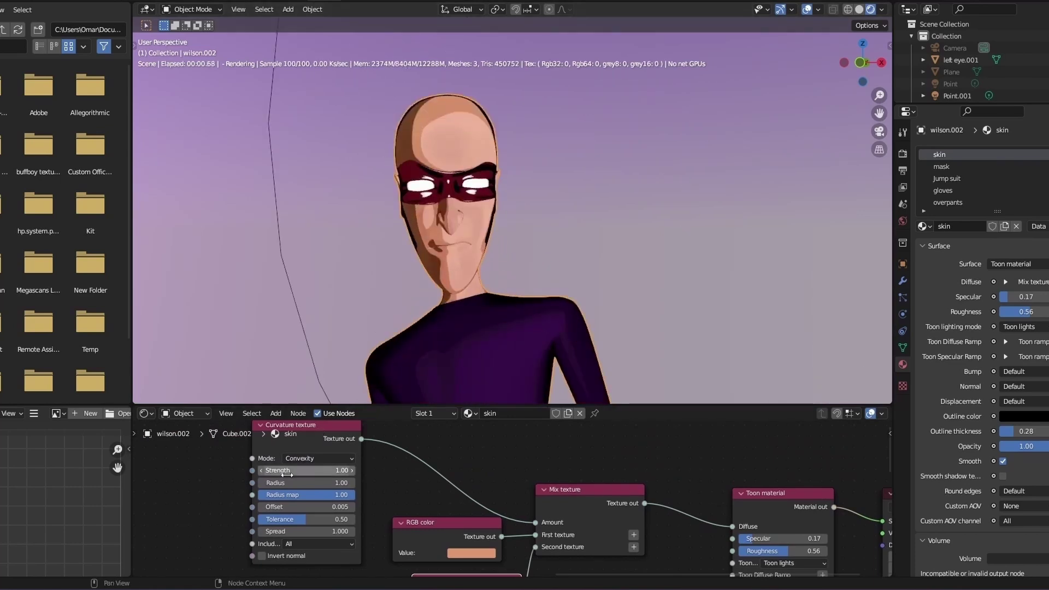
{"action": "left_click", "coordinate": [319, 461]}
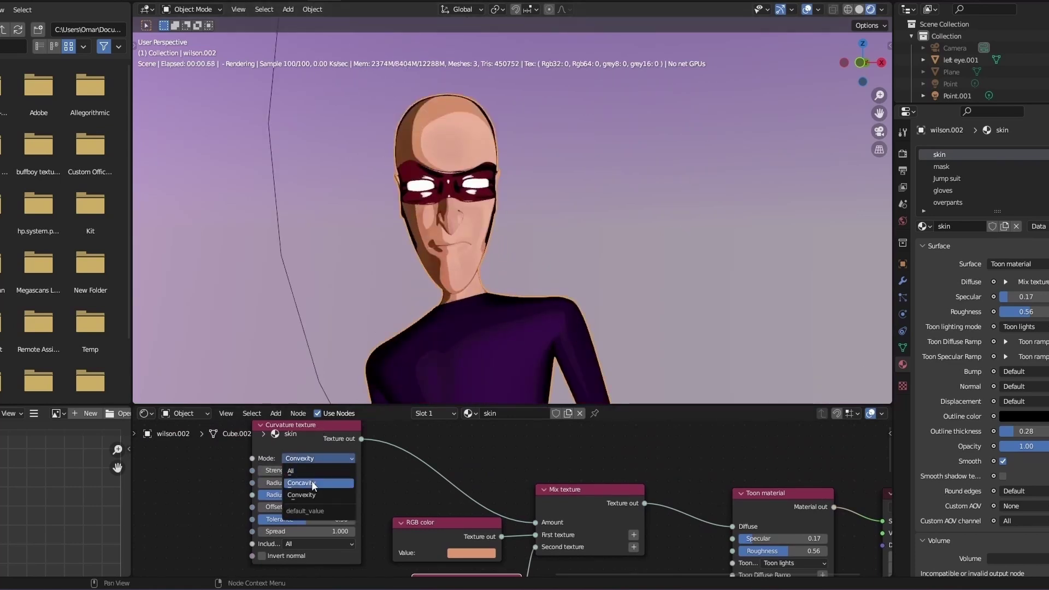
{"action": "left_click", "coordinate": [313, 484]}
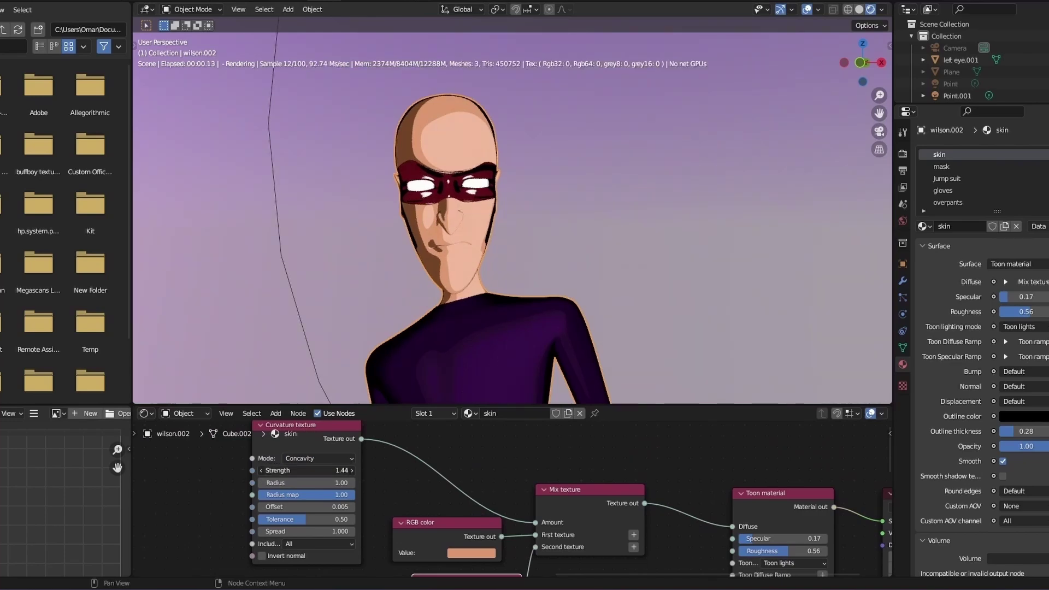
- Set the Curvature texture's strength to 1.45 and its offset to 0.015
{"action": "left_click_drag", "start_coordinate": [857, 75], "coordinate": [855, 74]}
{"action": "scroll", "coordinate": [855, 74], "scroll_direction": "up", "scroll_amount": 5}
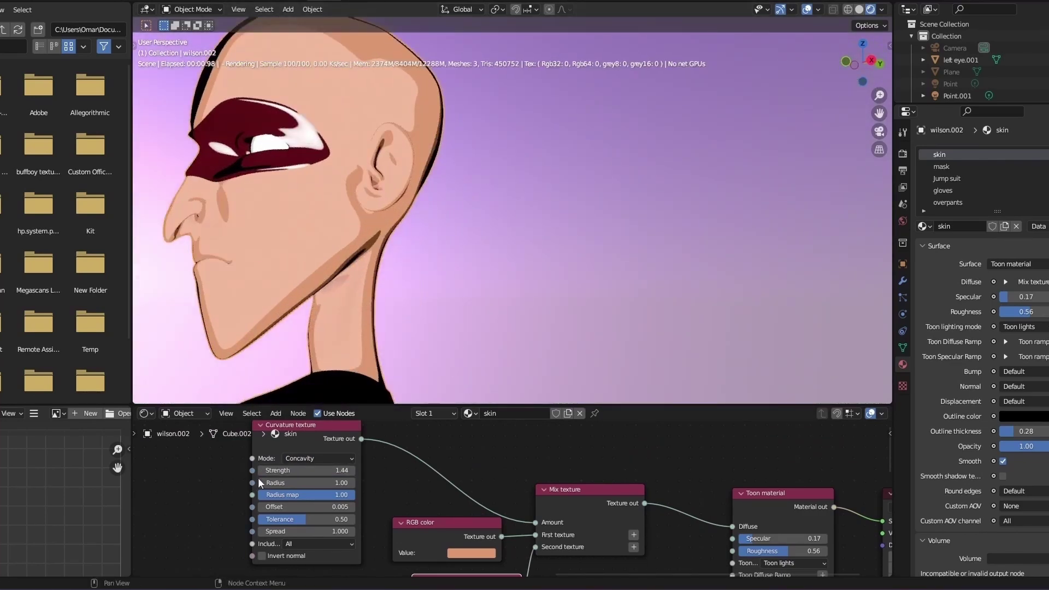
{"action": "mouse_move", "coordinate": [273, 470]}
{"action": "left_mouse_down"}
{"action": "mouse_move", "coordinate": [467, 470]}
{"action": "mouse_move", "coordinate": [249, 470]}
{"action": "mouse_move", "coordinate": [273, 470]}
{"action": "left_mouse_up"}
{"action": "mouse_move", "coordinate": [295, 507]}
{"action": "left_mouse_down"}
{"action": "mouse_move", "coordinate": [333, 507]}
{"action": "mouse_move", "coordinate": [311, 506]}
{"action": "left_mouse_up"}
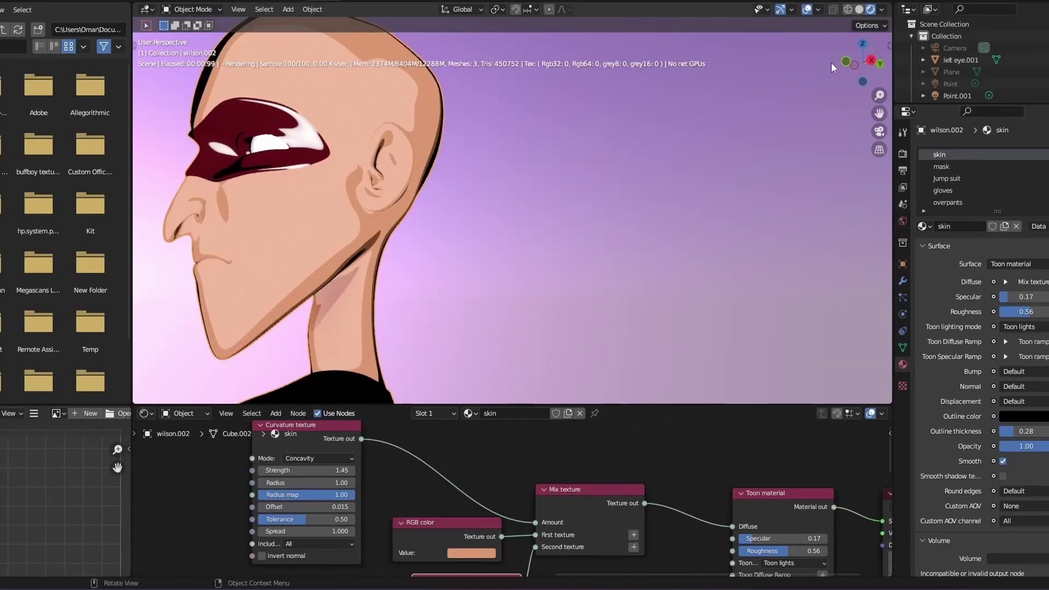
- Check the face from other angles and lower the Curvature texture's tolerance
{"action": "left_click_drag", "start_coordinate": [843, 65], "coordinate": [909, 42]}
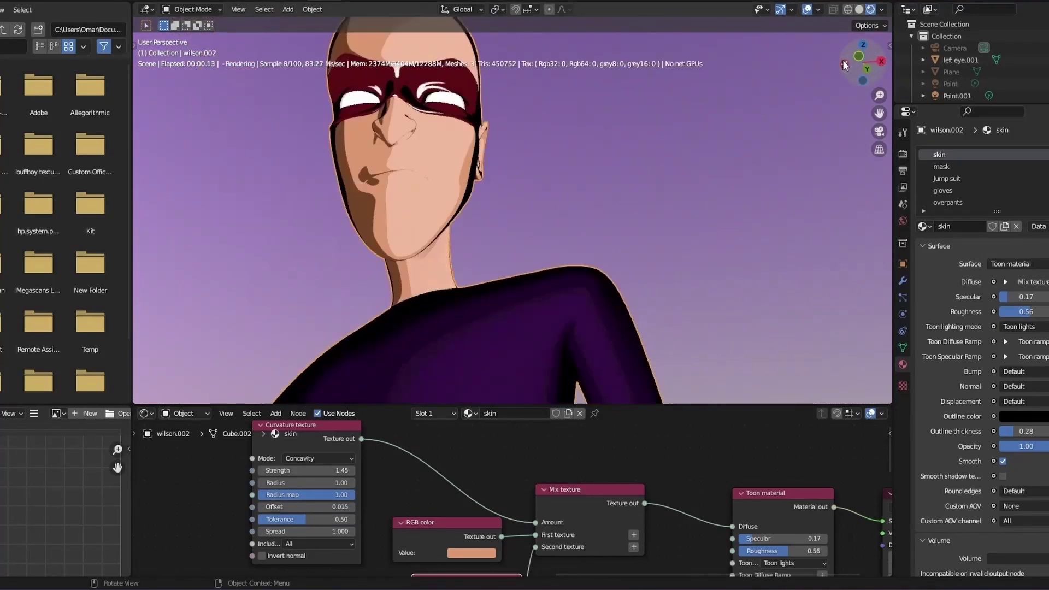
{"action": "left_click_drag", "start_coordinate": [845, 65], "coordinate": [950, 64]}
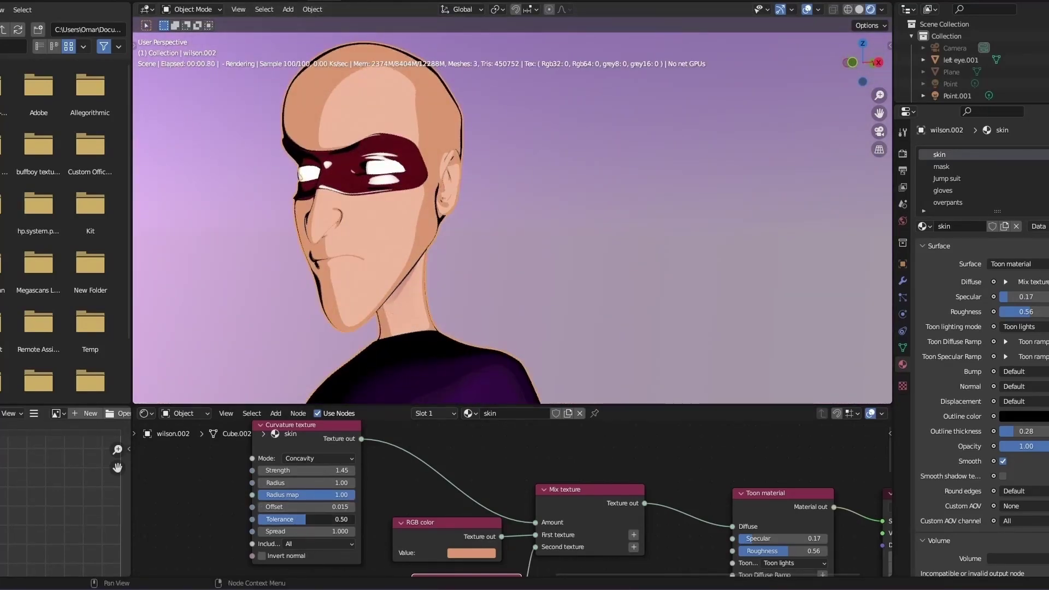
{"action": "left_click_drag", "start_coordinate": [306, 519], "coordinate": [277, 531]}
- Add a Dirt texture node and disconnect the curvature Mix texture from the Toon material's Diffuse input
{"action": "scroll", "coordinate": [380, 523], "scroll_direction": "down", "scroll_amount": 3}
{"action": "key", "text": "shift+a"}
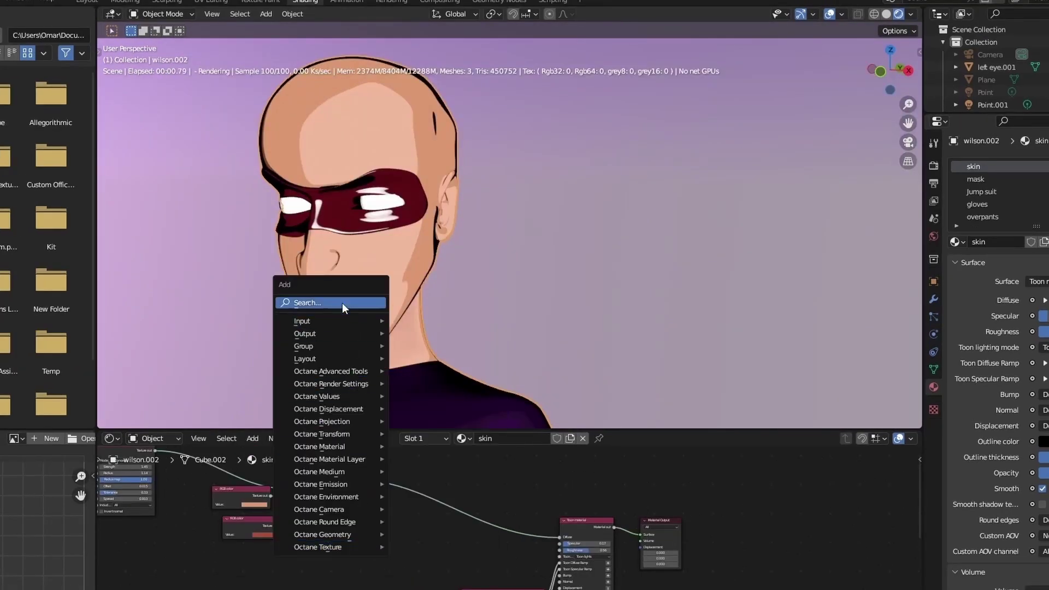
{"action": "left_click", "coordinate": [342, 303]}
{"action": "type", "text": "dirt"}
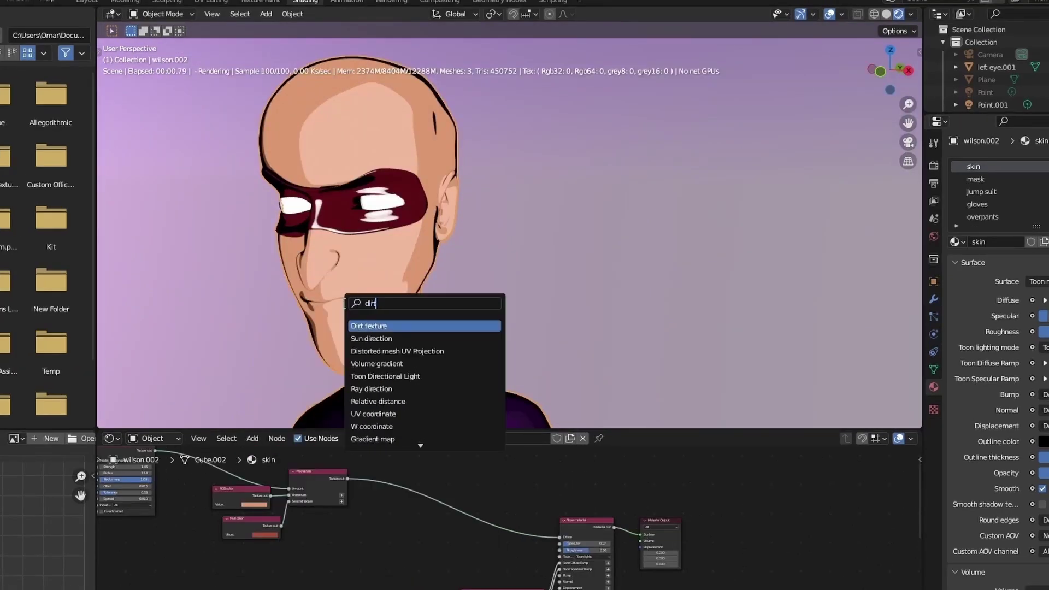
{"action": "key", "text": "Return"}
{"action": "left_click", "coordinate": [343, 504]}
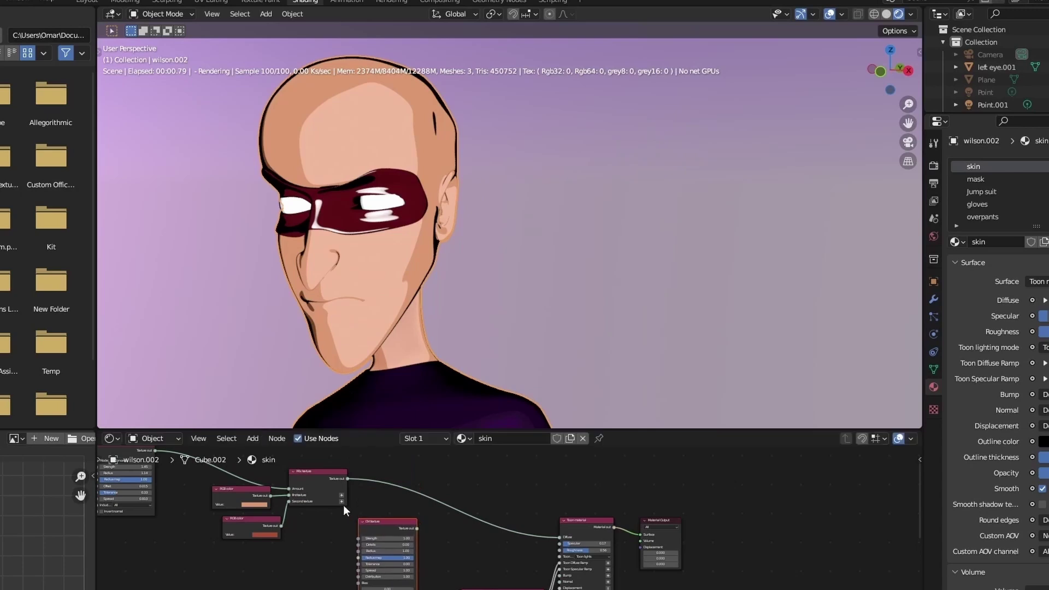
{"action": "left_click_drag", "start_coordinate": [558, 538], "coordinate": [386, 495]}
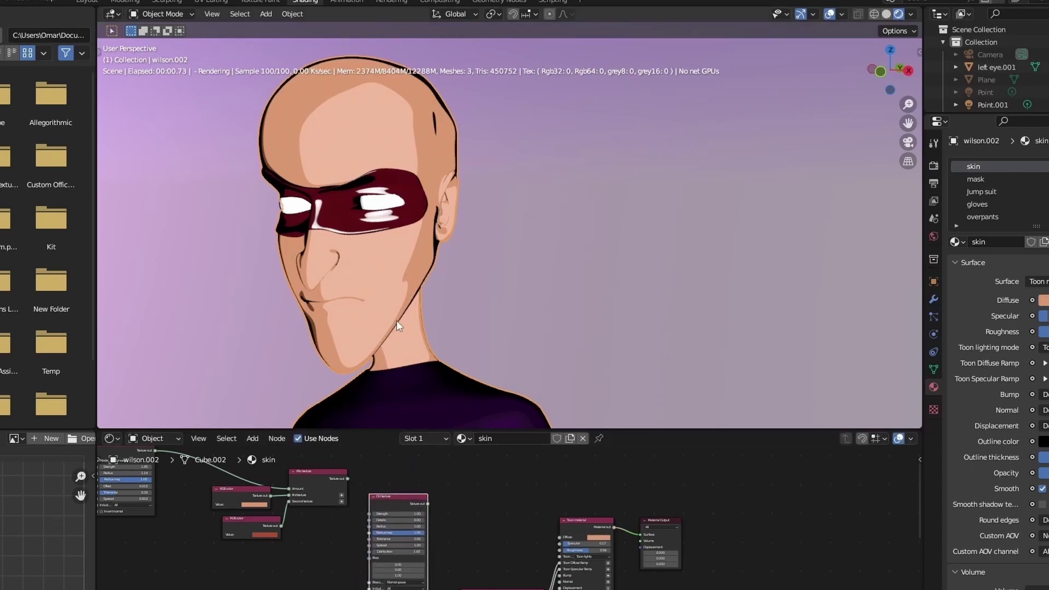
- Add a second Mix texture node between the Dirt texture and the Toon material
{"action": "scroll", "coordinate": [407, 519], "scroll_direction": "up", "scroll_amount": 1}
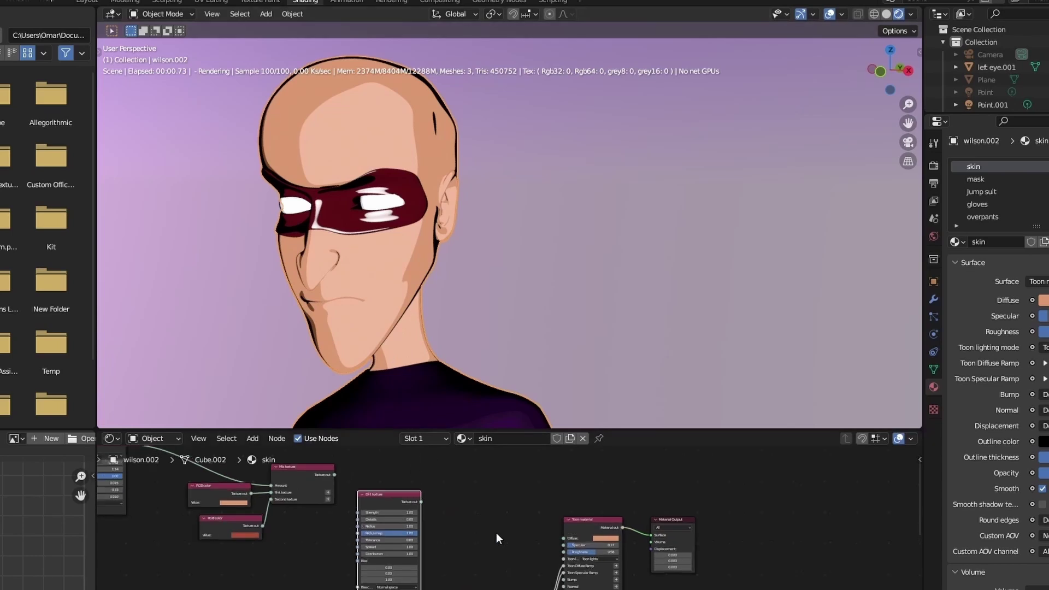
{"action": "key", "text": "shift+a"}
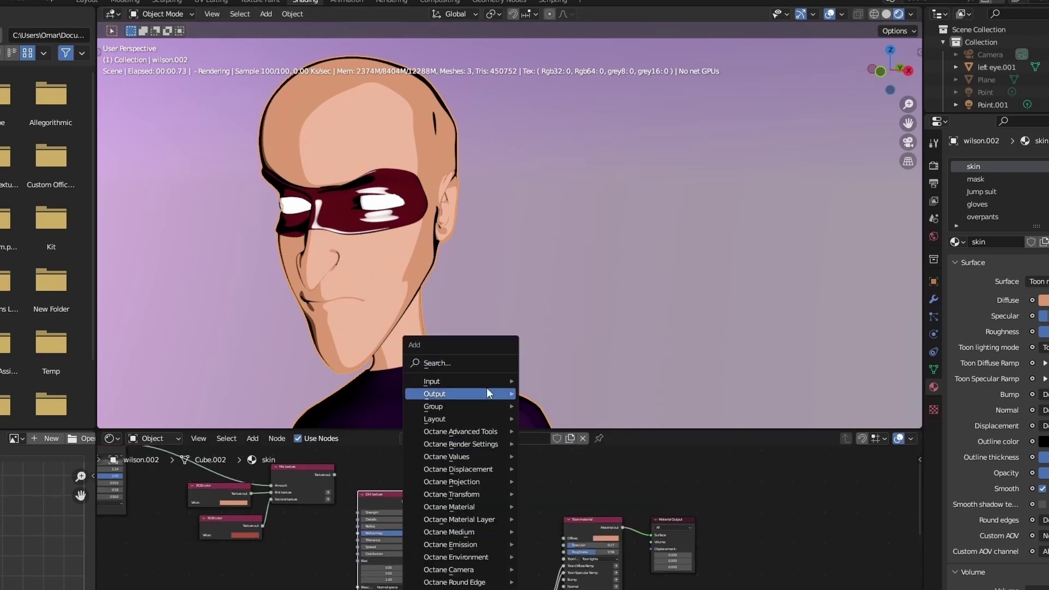
{"action": "left_click", "coordinate": [470, 360]}
{"action": "type", "text": "mix"}
{"action": "key", "text": "Return"}
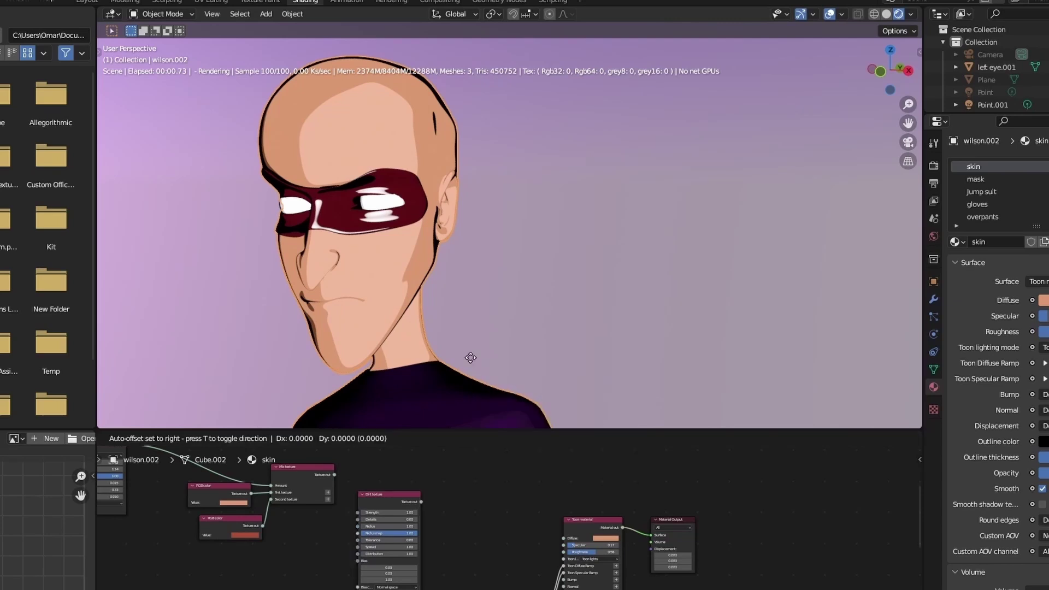
{"action": "left_click", "coordinate": [499, 533]}
{"action": "scroll", "coordinate": [704, 571], "scroll_direction": "down", "scroll_amount": 1}
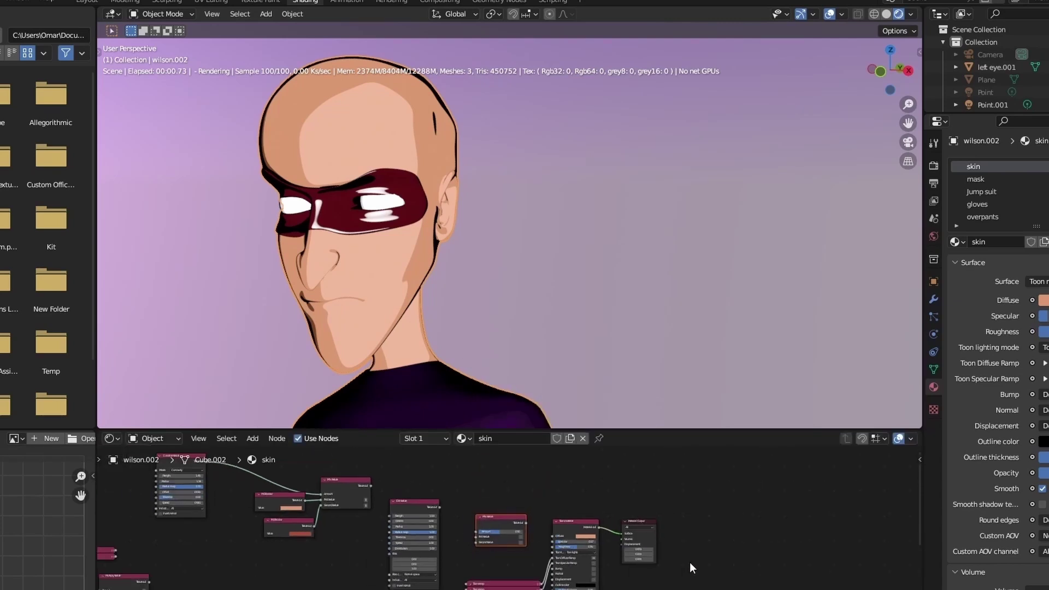
- Move the Toon material and output nodes farther away and link the Dirt texture to the new Mix texture's Amount input
{"action": "left_click_drag", "start_coordinate": [723, 587], "coordinate": [609, 512]}
{"action": "left_click", "coordinate": [536, 532]}
{"action": "scroll", "coordinate": [510, 529], "scroll_direction": "up", "scroll_amount": 3}
{"action": "scroll", "coordinate": [403, 472], "scroll_direction": "up", "scroll_amount": 1}
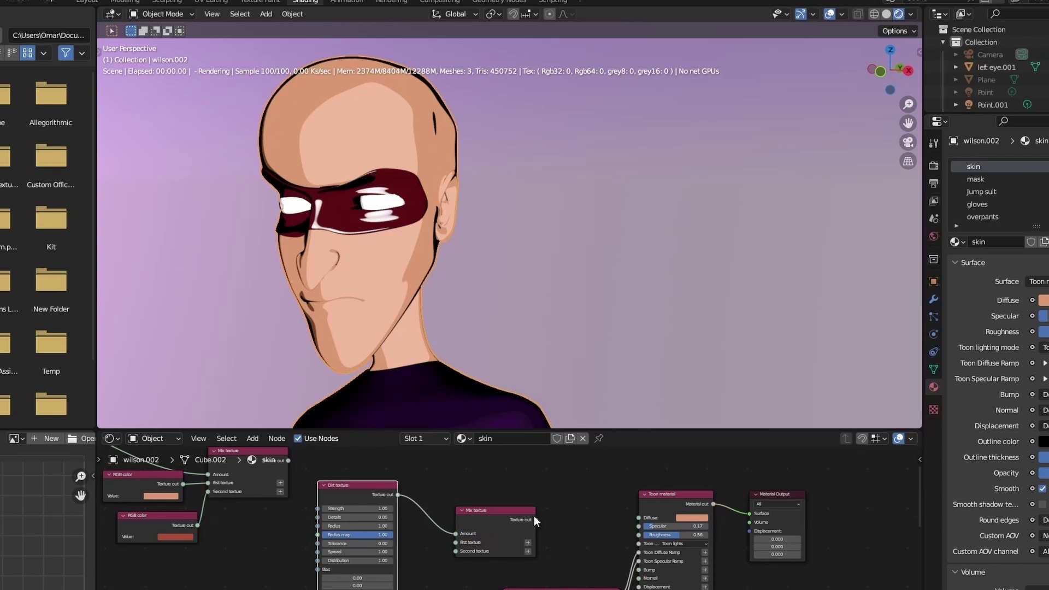
- Collapse the Dirt texture node
{"action": "left_click_drag", "start_coordinate": [535, 520], "coordinate": [612, 520]}
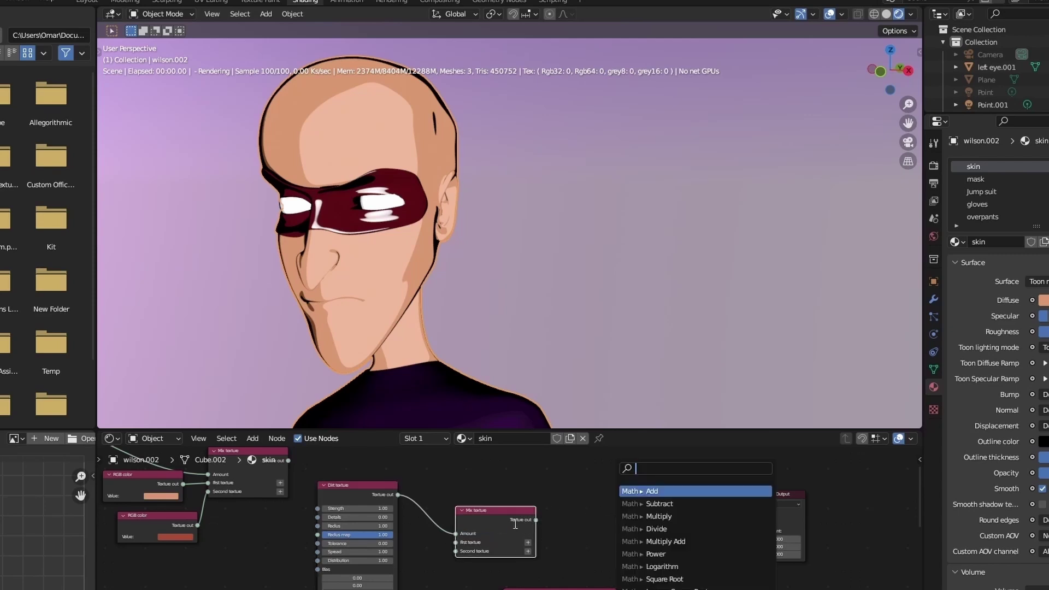
{"action": "left_click", "coordinate": [331, 489]}
{"action": "key", "text": "h"}
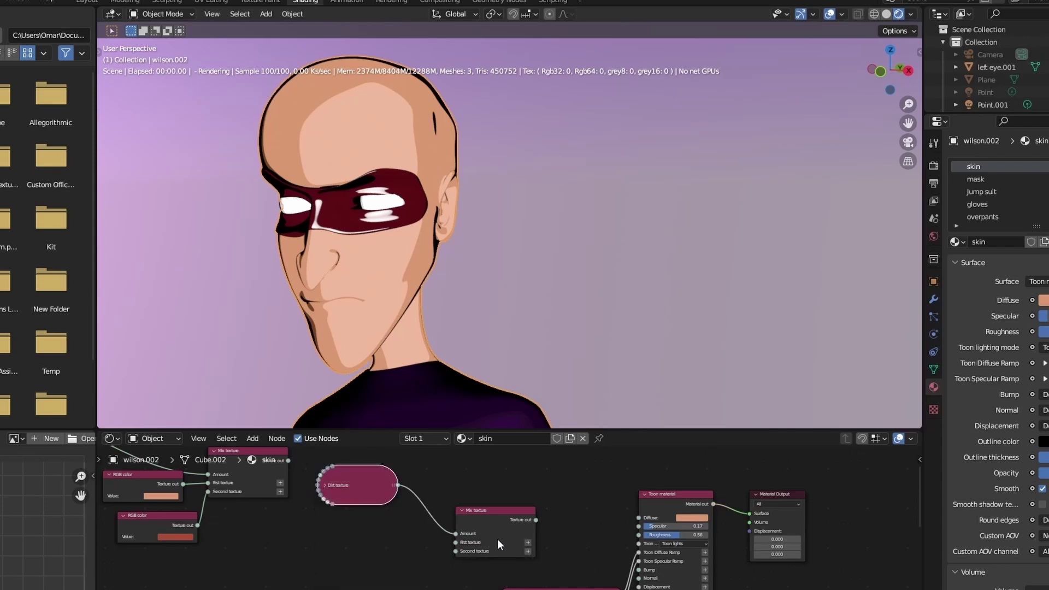
- Add an RGB color to the new Mix texture's first texture and sample the skin's peach color into it
{"action": "left_click", "coordinate": [528, 543]}
{"action": "mouse_move", "coordinate": [527, 559]}
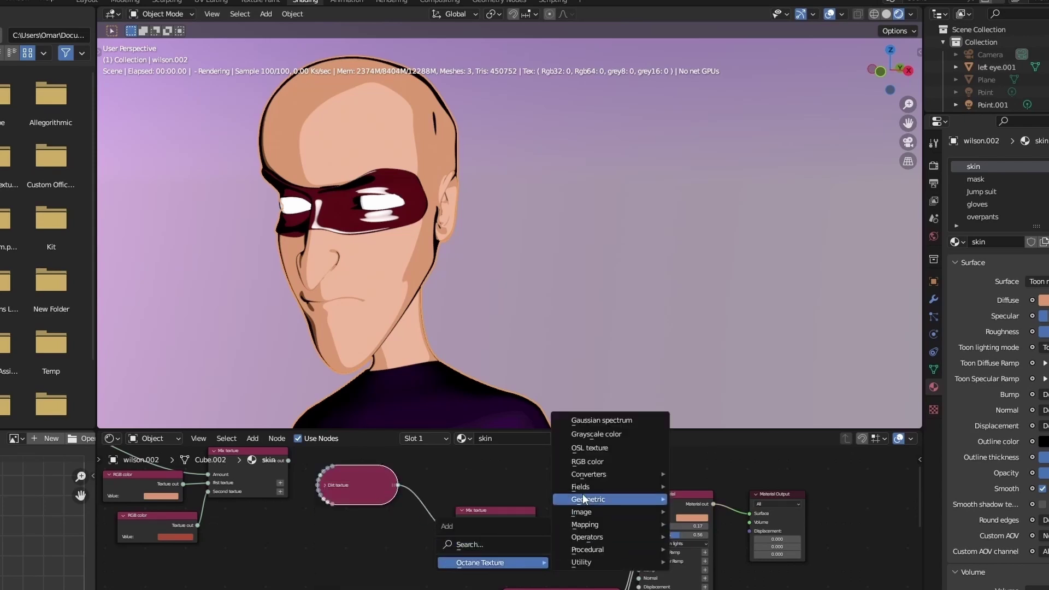
{"action": "left_click", "coordinate": [586, 463]}
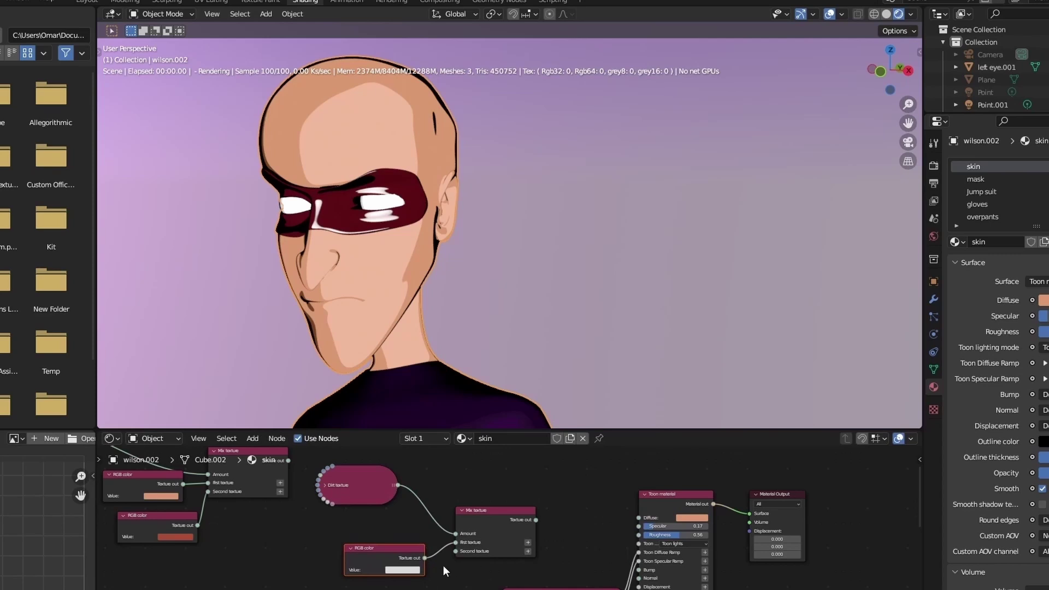
{"action": "left_click", "coordinate": [405, 570]}
{"action": "left_click", "coordinate": [452, 542]}
{"action": "left_click_drag", "start_coordinate": [374, 558], "coordinate": [382, 542]}
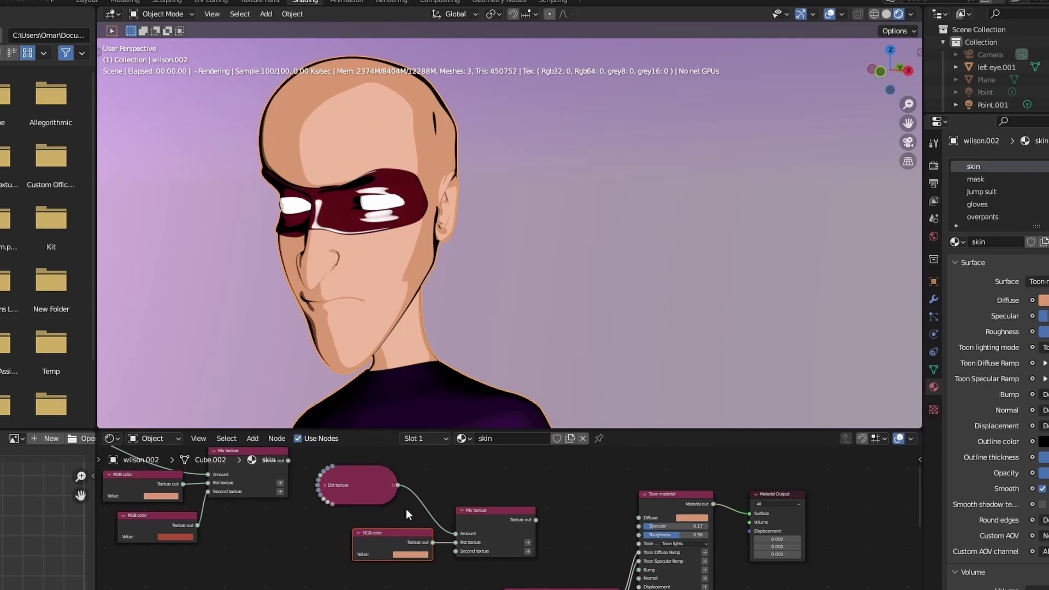
- Expand the Dirt texture node beside the RGB color and link the new Mix texture to the Toon material's Diffuse input
{"action": "left_click", "coordinate": [325, 485]}
{"action": "left_click_drag", "start_coordinate": [326, 486], "coordinate": [293, 486]}
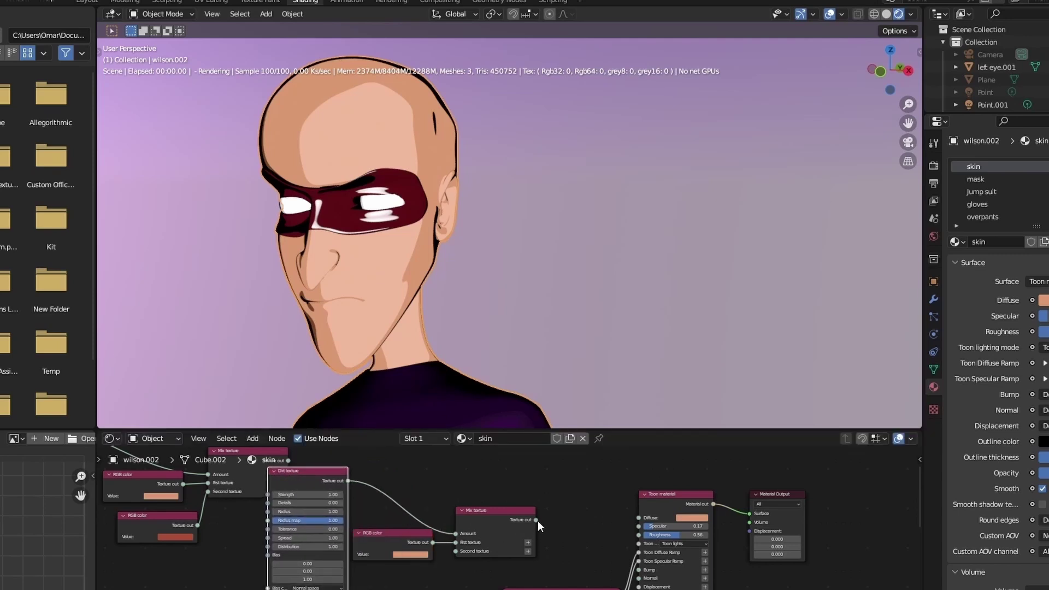
{"action": "left_click_drag", "start_coordinate": [623, 520], "coordinate": [638, 518]}
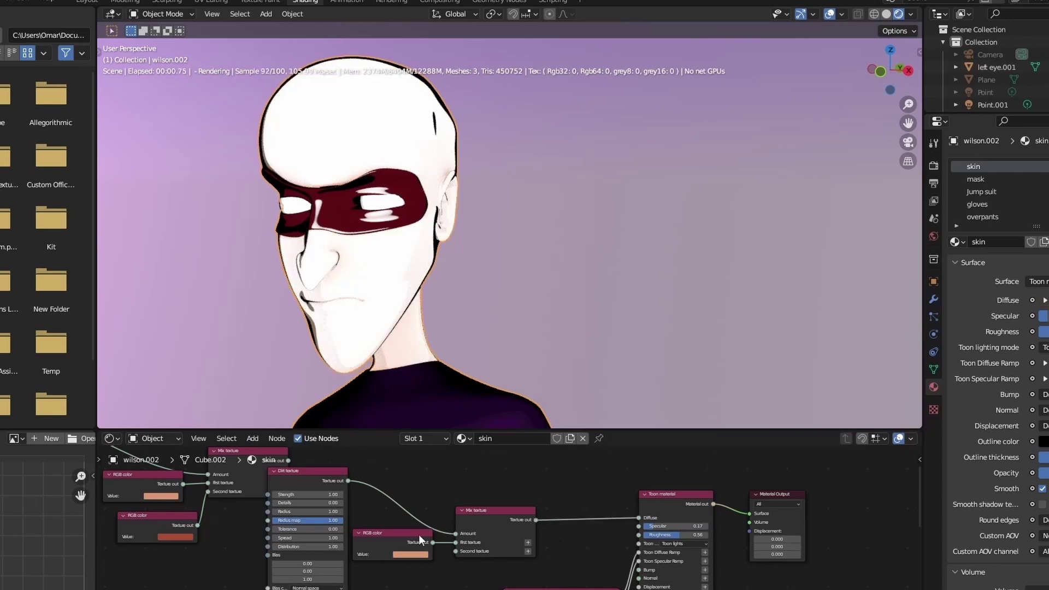
- Add an RGB color to the new Mix texture's second texture and sample the peach color into it
{"action": "left_click", "coordinate": [528, 551]}
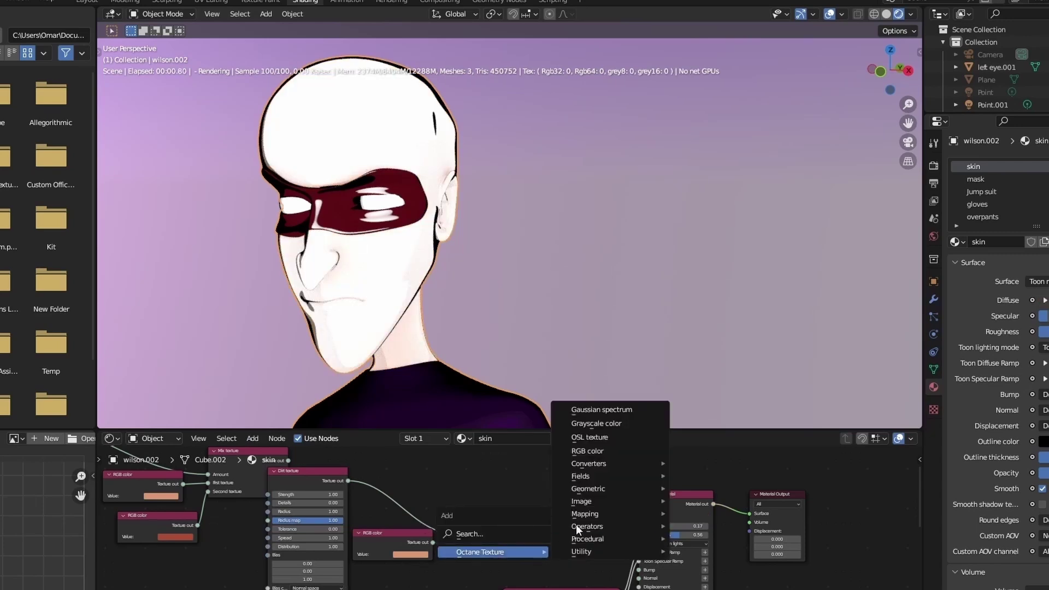
{"action": "left_click", "coordinate": [603, 448]}
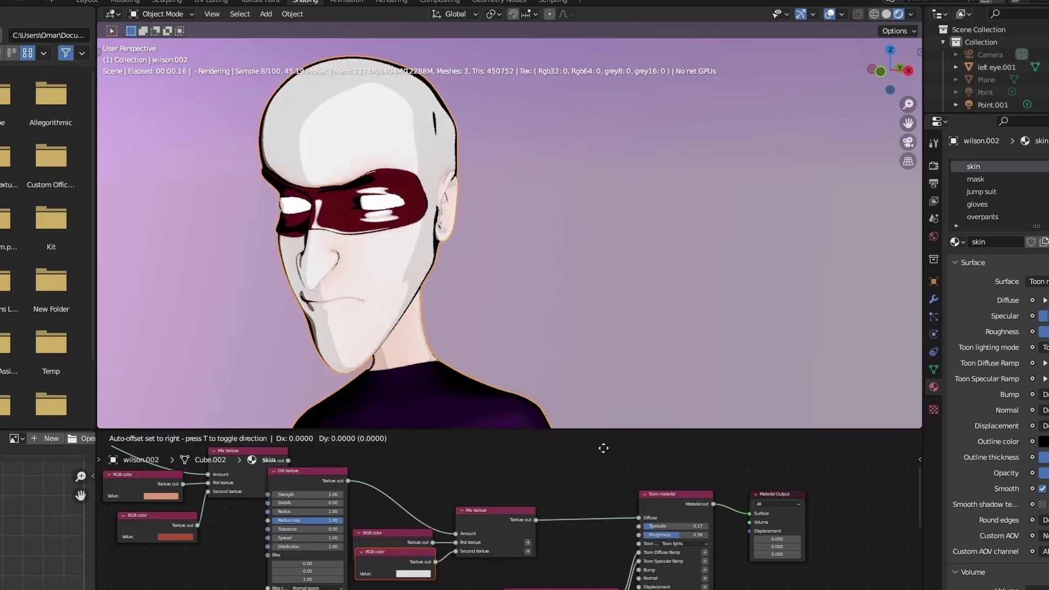
{"action": "left_click", "coordinate": [619, 480]}
{"action": "middle_click_drag", "start_coordinate": [419, 578], "coordinate": [405, 559]}
{"action": "scroll", "coordinate": [405, 559], "scroll_direction": "up", "scroll_amount": 2}
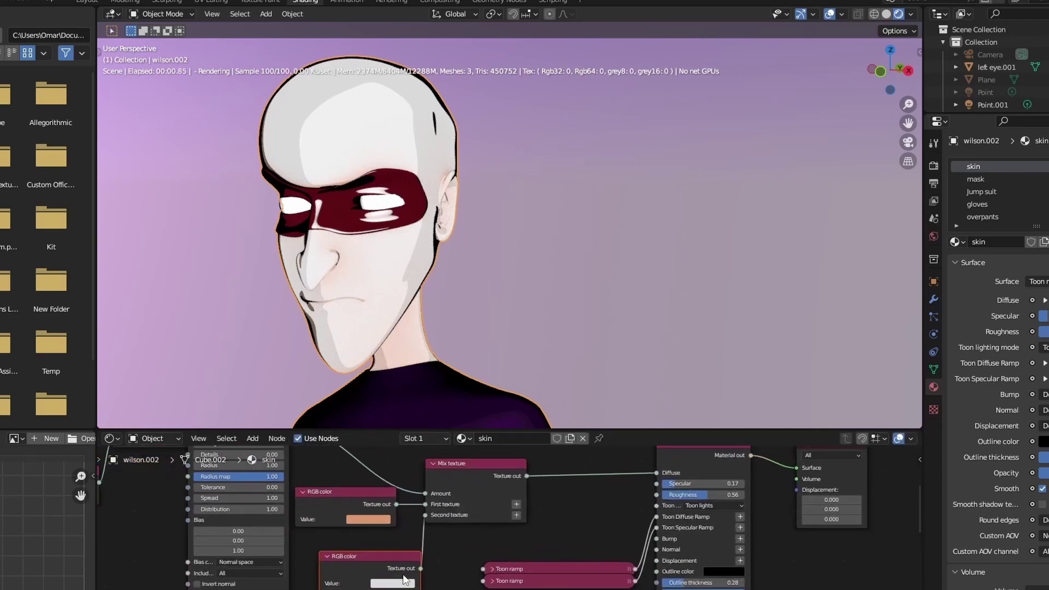
{"action": "left_click", "coordinate": [407, 582]}
{"action": "left_click", "coordinate": [456, 549]}
{"action": "left_click", "coordinate": [358, 519]}
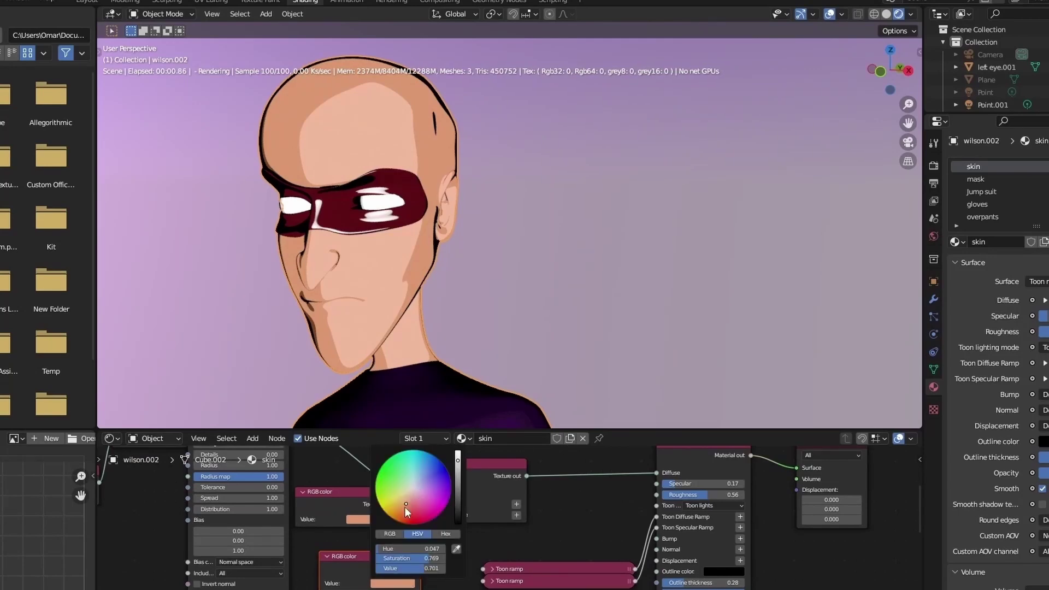
- Darken the second RGB color to an orange-brown with hue 0.038, saturation 0.877 and value 0.600
{"action": "left_click_drag", "start_coordinate": [404, 507], "coordinate": [404, 508]}
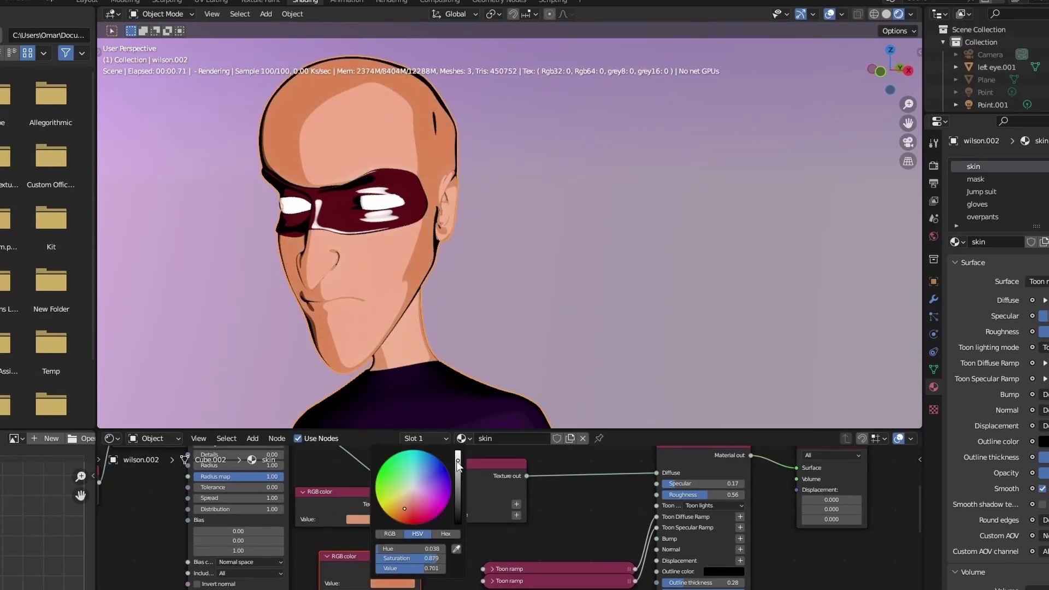
{"action": "left_click_drag", "start_coordinate": [457, 460], "coordinate": [457, 465]}
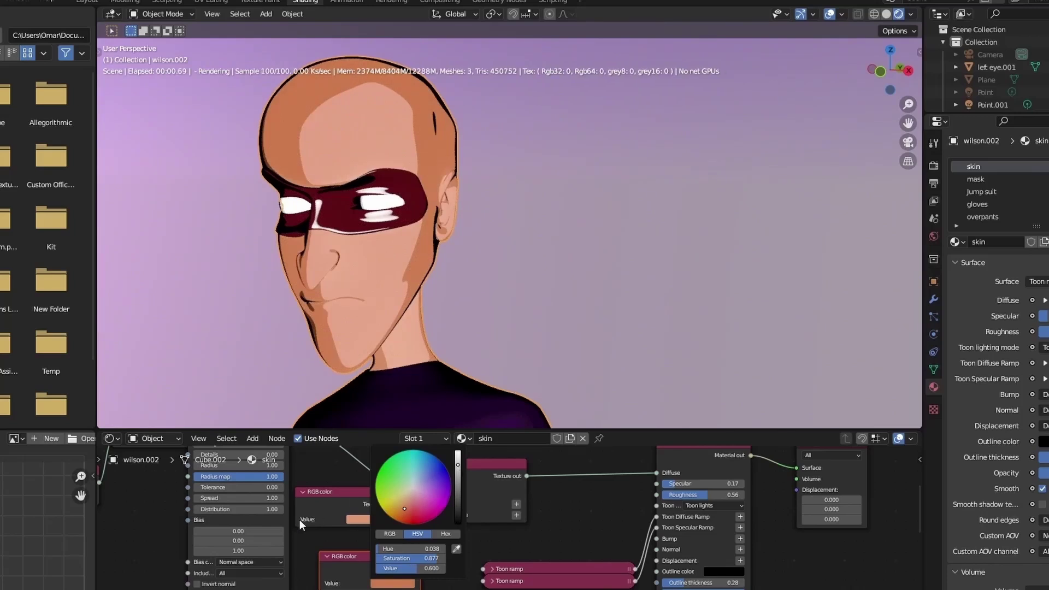
{"action": "left_click", "coordinate": [307, 539]}
- Raise the Dirt texture's strength and swap the two RGB colors feeding its Mix texture
{"action": "middle_click_drag", "start_coordinate": [327, 536], "coordinate": [421, 573]}
{"action": "scroll", "coordinate": [401, 545], "scroll_direction": "up", "scroll_amount": 3}
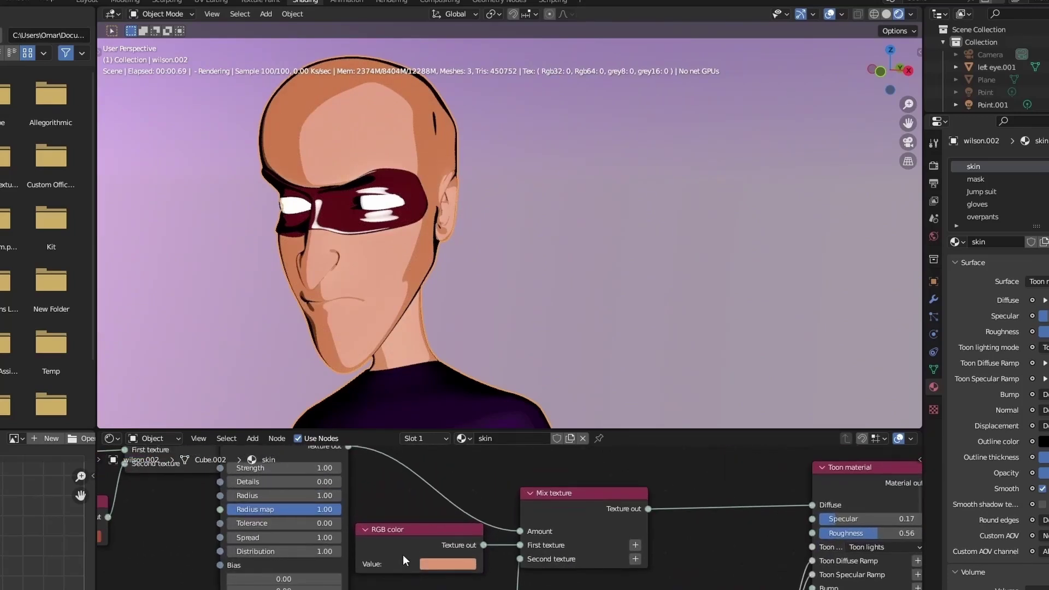
{"action": "middle_click_drag", "start_coordinate": [380, 538], "coordinate": [385, 588]}
{"action": "left_click_drag", "start_coordinate": [289, 519], "coordinate": [361, 518]}
{"action": "left_click_drag", "start_coordinate": [897, 68], "coordinate": [921, 70]}
{"action": "middle_click_drag", "start_coordinate": [482, 513], "coordinate": [454, 467]}
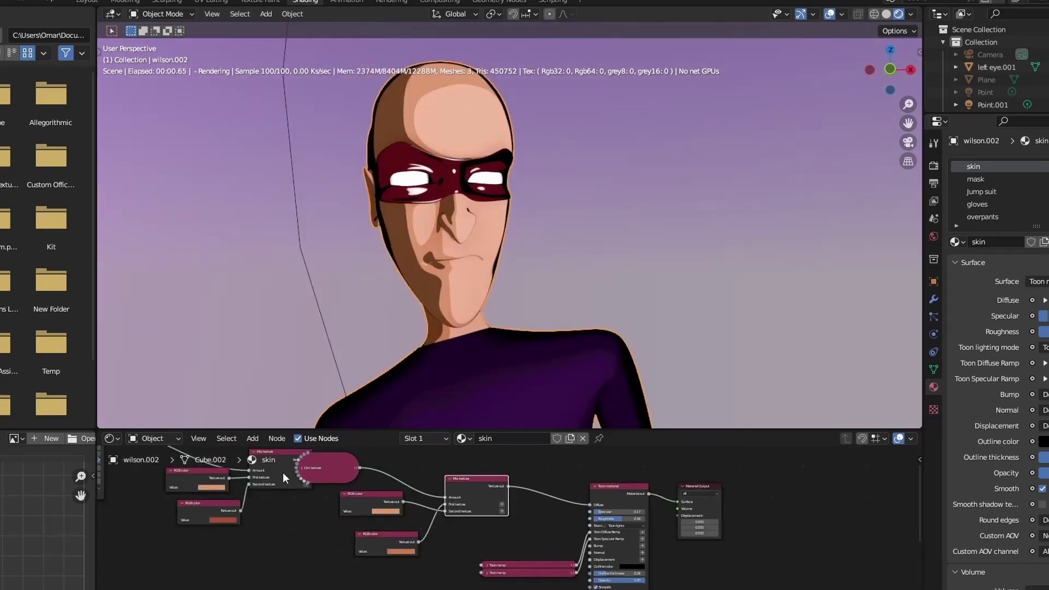
- Move the unlinked Mix texture clear of the Dirt texture and add a Multiply texture after the dirt-driven Mix texture
{"action": "left_click_drag", "start_coordinate": [282, 472], "coordinate": [285, 515]}
{"action": "key", "text": "shift+a"}
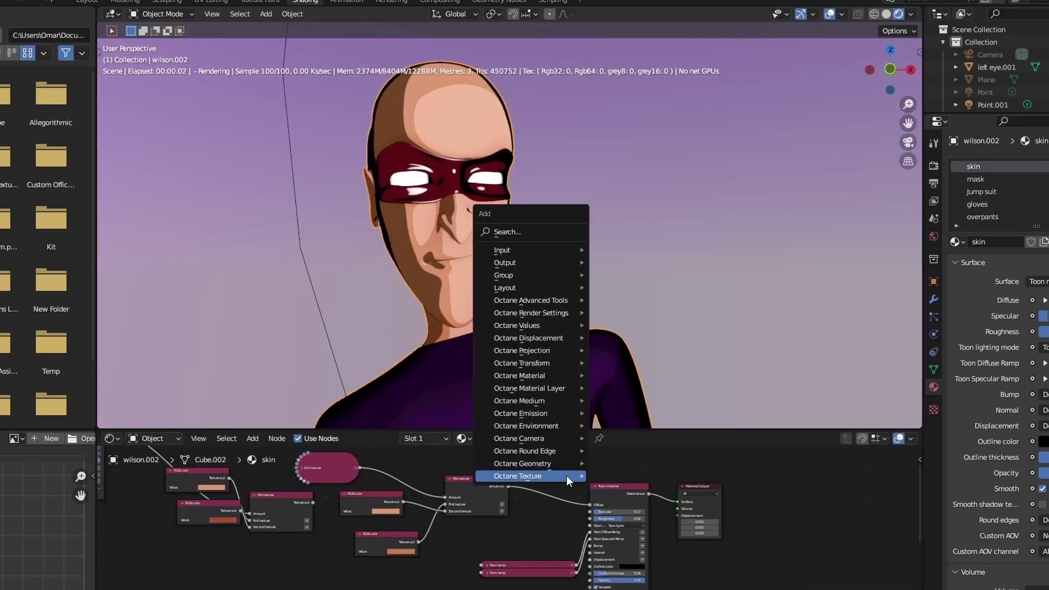
{"action": "left_click", "coordinate": [522, 232]}
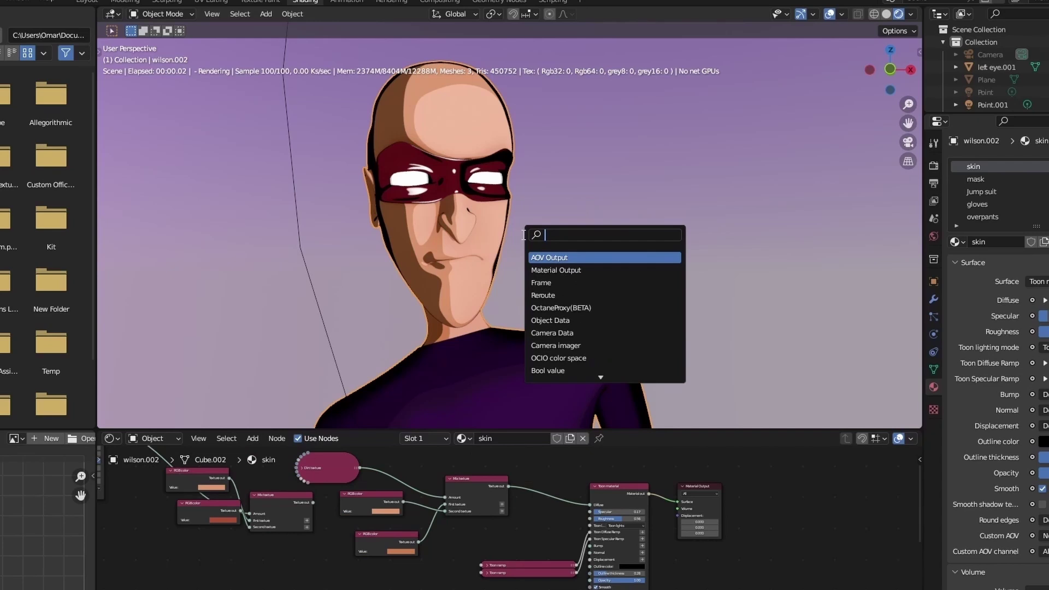
{"action": "type", "text": "mu"}
{"action": "key", "text": "Return"}
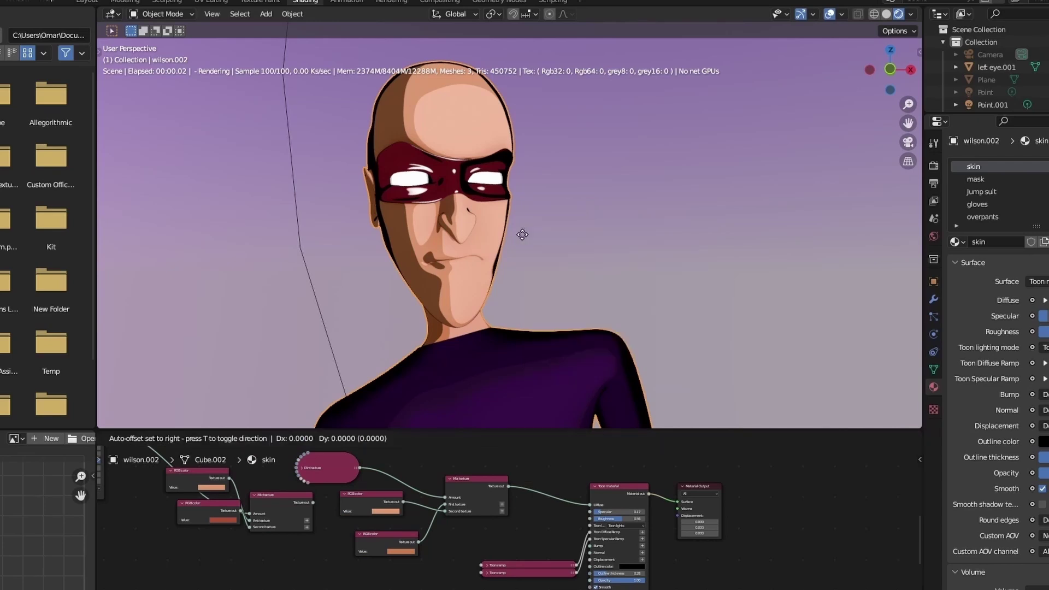
{"action": "left_click", "coordinate": [534, 476]}
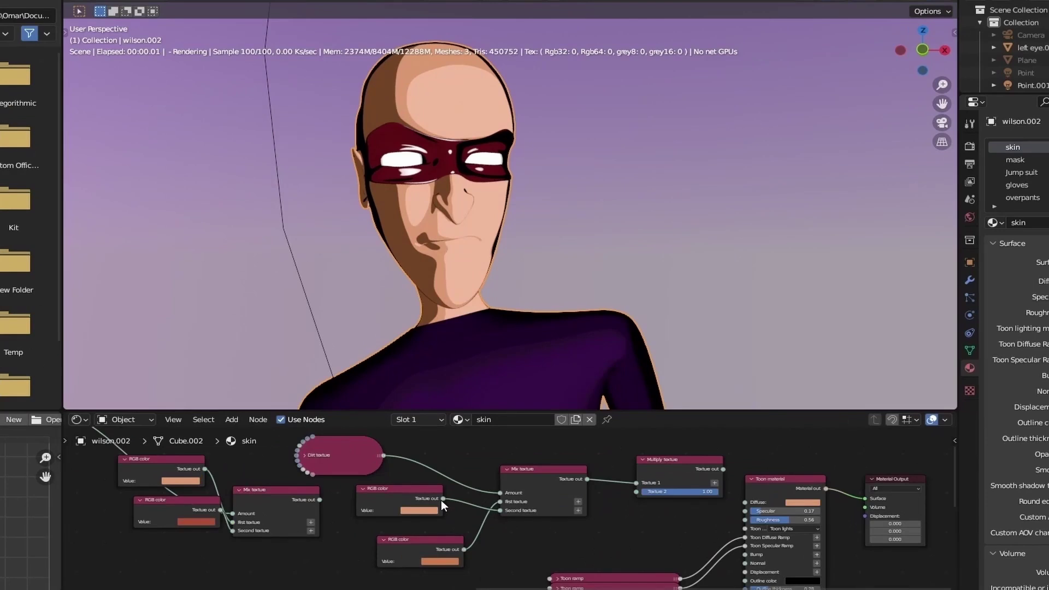
- Link the Multiply texture to the Toon material's Diffuse, trying the peach and orange-brown RGB colors as its second texture
{"action": "left_click_drag", "start_coordinate": [441, 499], "coordinate": [632, 492]}
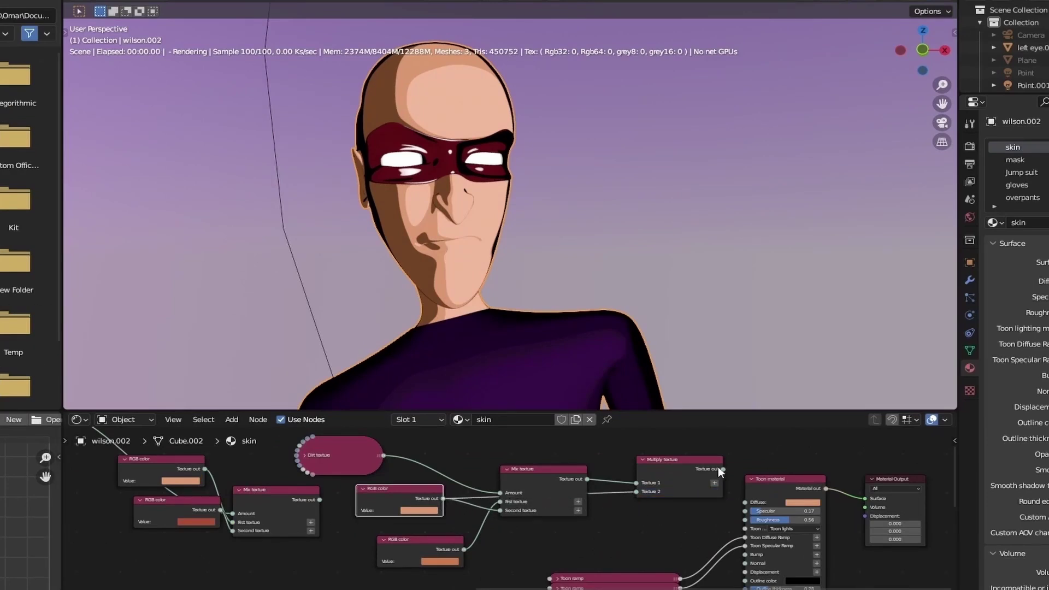
{"action": "left_click_drag", "start_coordinate": [741, 489], "coordinate": [745, 500]}
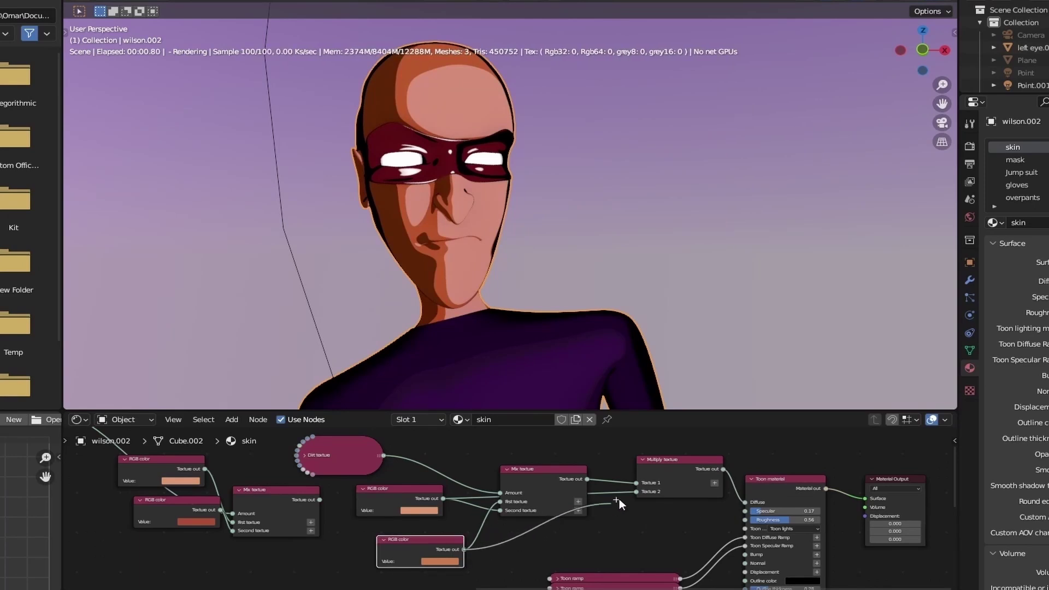
{"action": "left_click_drag", "start_coordinate": [627, 494], "coordinate": [637, 491]}
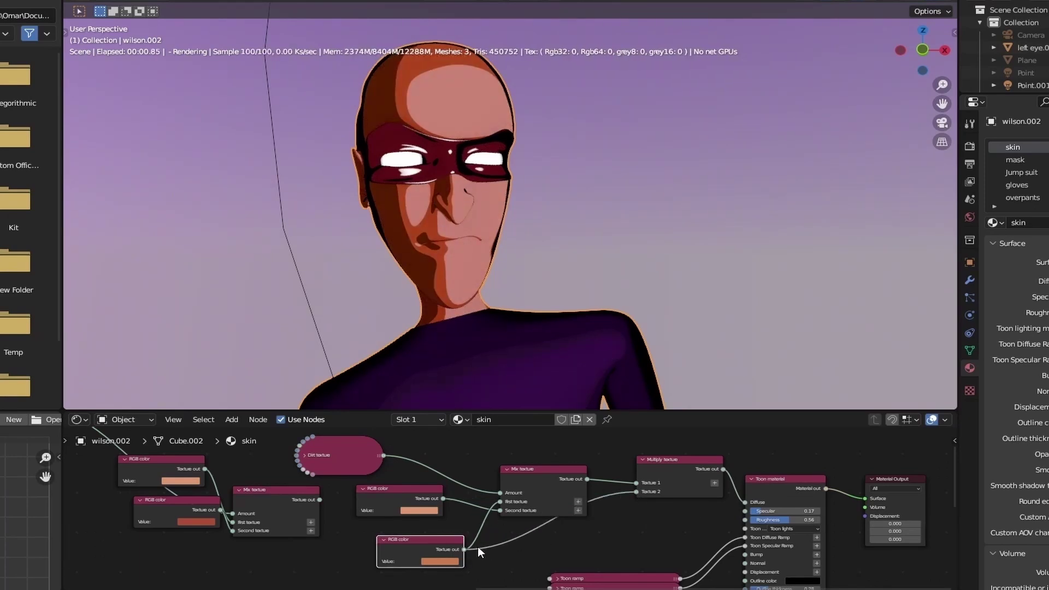
{"action": "left_click_drag", "start_coordinate": [635, 503], "coordinate": [639, 478]}
- Make room after the Multiply texture by moving the Toon material, Material Output and both Toon ramps away from it
{"action": "scroll", "coordinate": [744, 499], "scroll_direction": "down", "scroll_amount": 1}
{"action": "middle_click_drag", "start_coordinate": [764, 532], "coordinate": [544, 490]}
{"action": "scroll", "coordinate": [661, 526], "scroll_direction": "down", "scroll_amount": 5}
{"action": "left_click_drag", "start_coordinate": [705, 529], "coordinate": [678, 471]}
{"action": "scroll", "coordinate": [570, 487], "scroll_direction": "up", "scroll_amount": 3}
{"action": "middle_click_drag", "start_coordinate": [570, 487], "coordinate": [570, 487]}
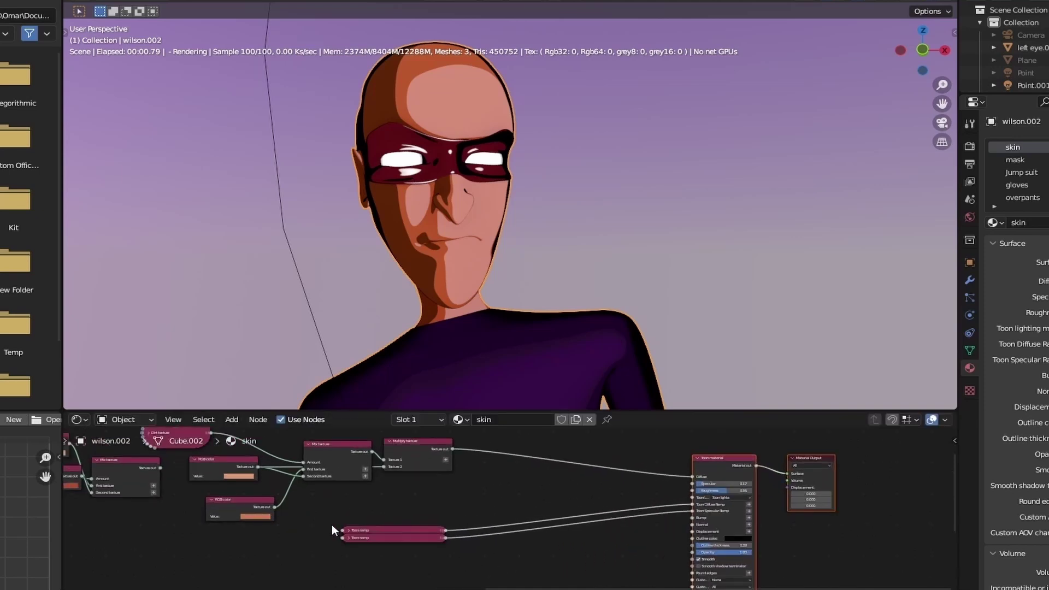
{"action": "left_click_drag", "start_coordinate": [417, 539], "coordinate": [580, 583]}
{"action": "middle_click_drag", "start_coordinate": [561, 502], "coordinate": [532, 517]}
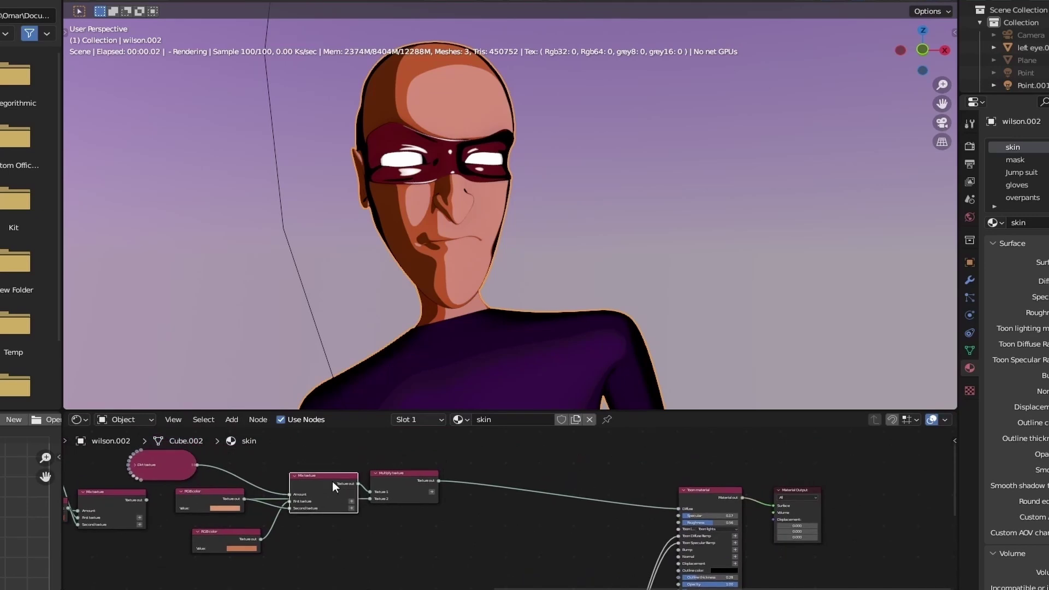
- Duplicate the Mix texture before the Toon material, with Multiply as its first texture and the unlinked Mix texture as its second
{"action": "key", "text": "shift+d"}
{"action": "left_click", "coordinate": [625, 495]}
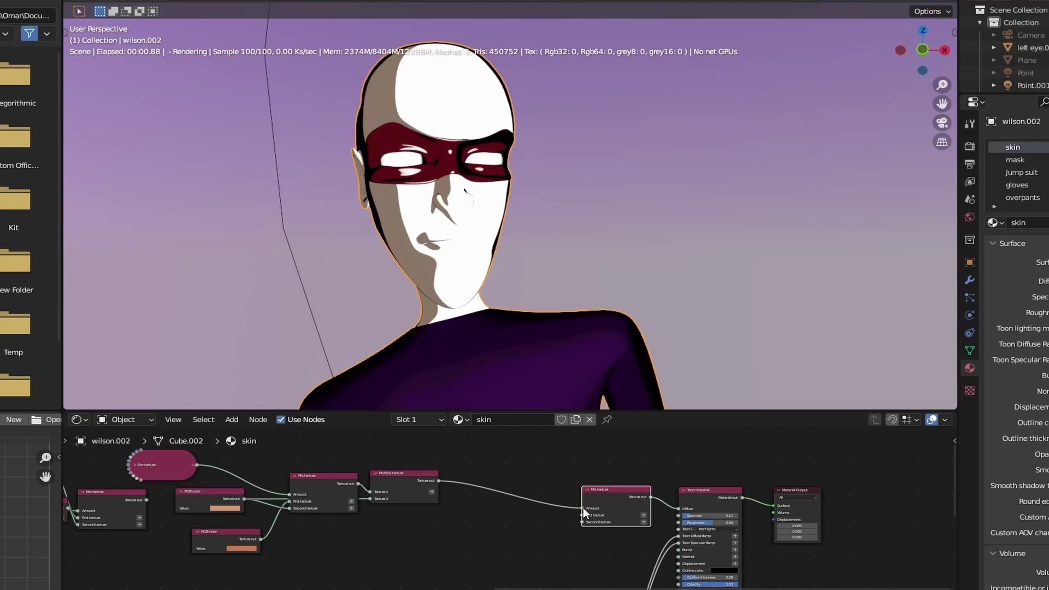
{"action": "left_click_drag", "start_coordinate": [582, 507], "coordinate": [578, 514]}
{"action": "scroll", "coordinate": [415, 509], "scroll_direction": "down", "scroll_amount": 3}
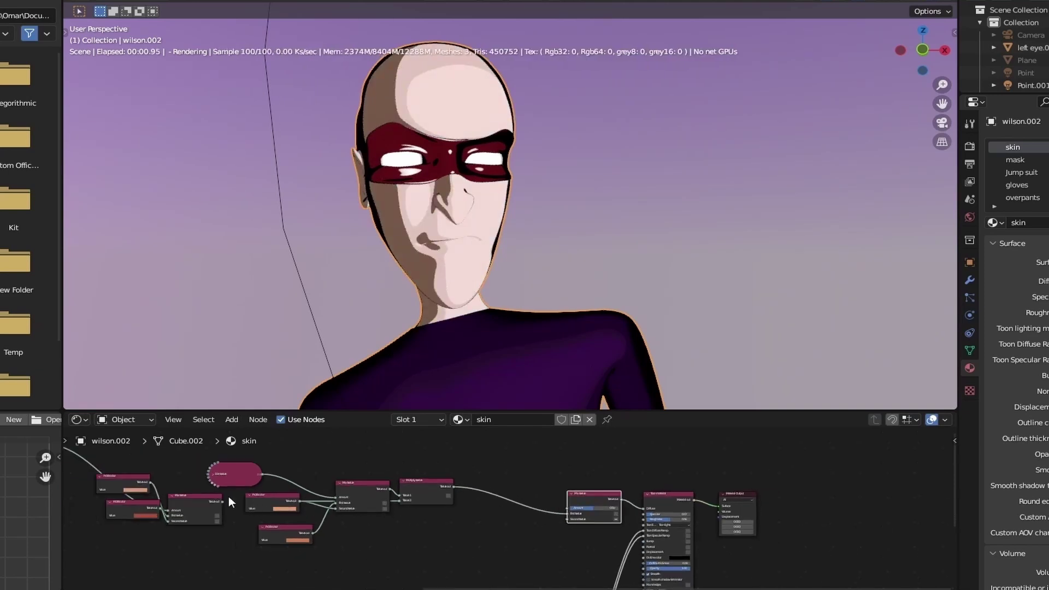
{"action": "left_click_drag", "start_coordinate": [222, 501], "coordinate": [568, 519]}
{"action": "scroll", "coordinate": [532, 484], "scroll_direction": "up", "scroll_amount": 2}
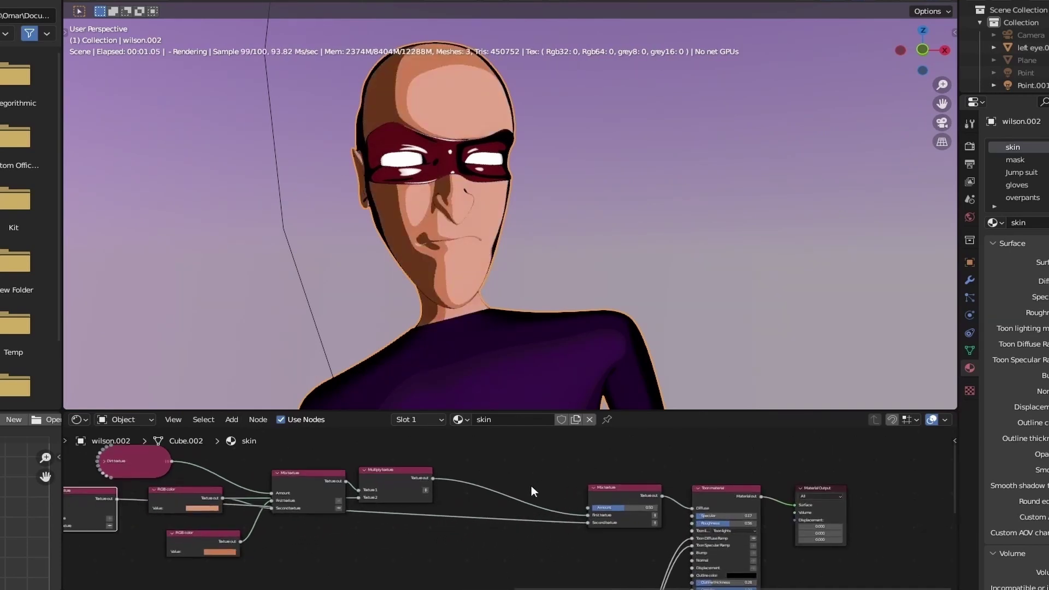
- Set the final Mix texture's amount to 0.65 for the skin
{"action": "scroll", "coordinate": [502, 499], "scroll_direction": "up", "scroll_amount": 1}
{"action": "left_click_drag", "start_coordinate": [623, 525], "coordinate": [640, 525]}
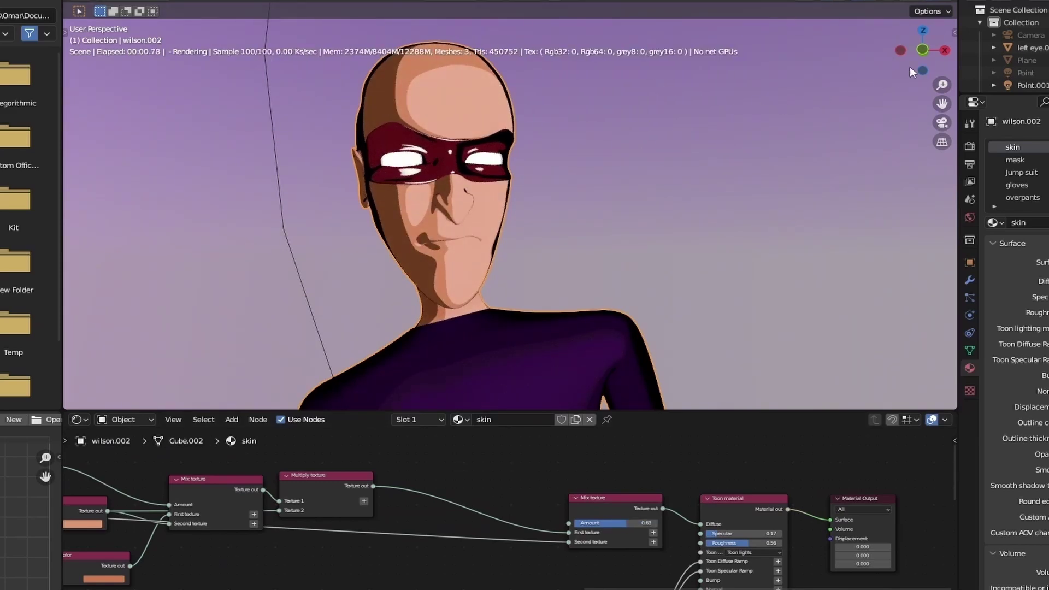
{"action": "left_click_drag", "start_coordinate": [916, 61], "coordinate": [941, 59]}
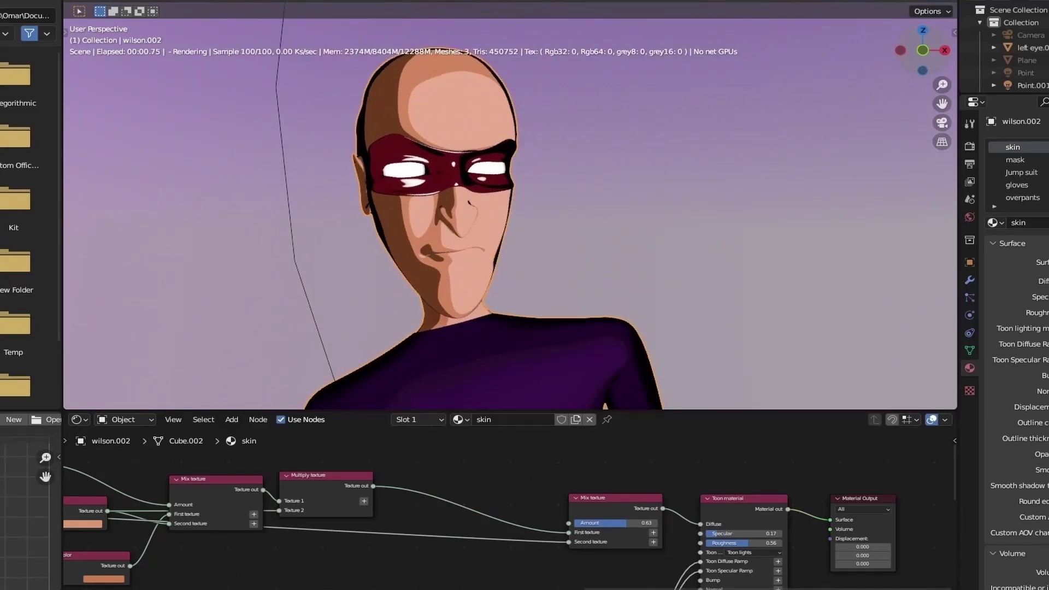
{"action": "left_click_drag", "start_coordinate": [622, 523], "coordinate": [628, 523]}
- Select the point light beside the character and lower its Toon Point Light power to 0.22
{"action": "scroll", "coordinate": [562, 261], "scroll_direction": "down", "scroll_amount": 5}
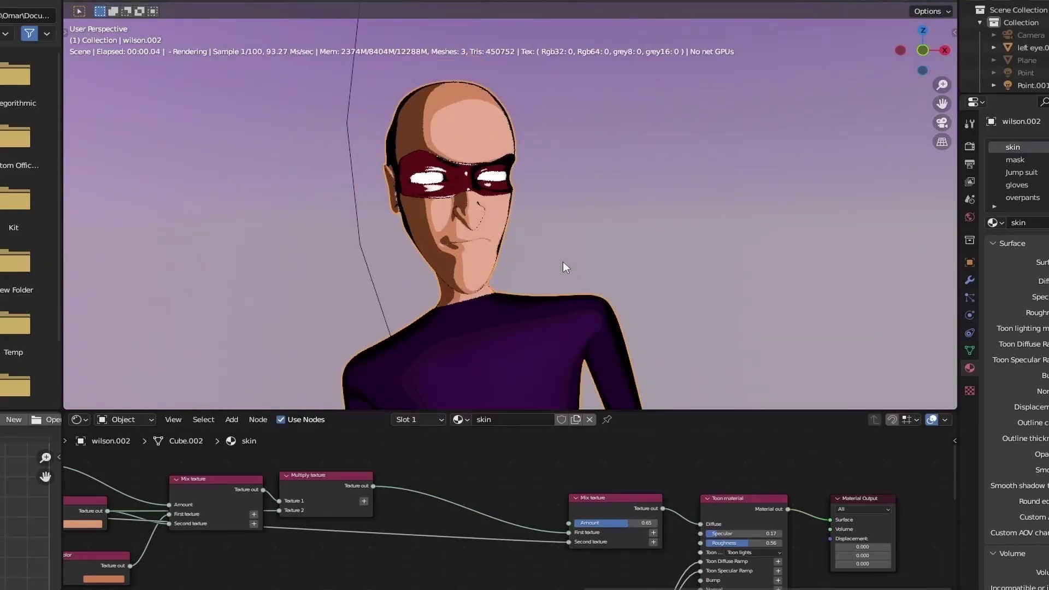
{"action": "left_click", "coordinate": [681, 196]}
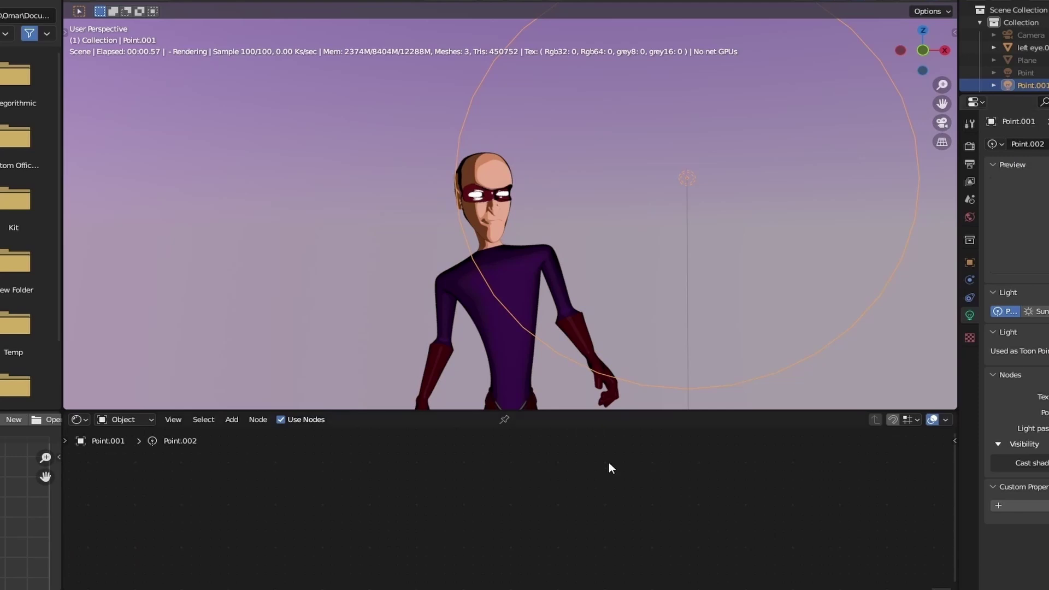
{"action": "scroll", "coordinate": [608, 463], "scroll_direction": "down", "scroll_amount": 6}
{"action": "middle_click_drag", "start_coordinate": [410, 487], "coordinate": [692, 472]}
{"action": "scroll", "coordinate": [393, 496], "scroll_direction": "up", "scroll_amount": 8}
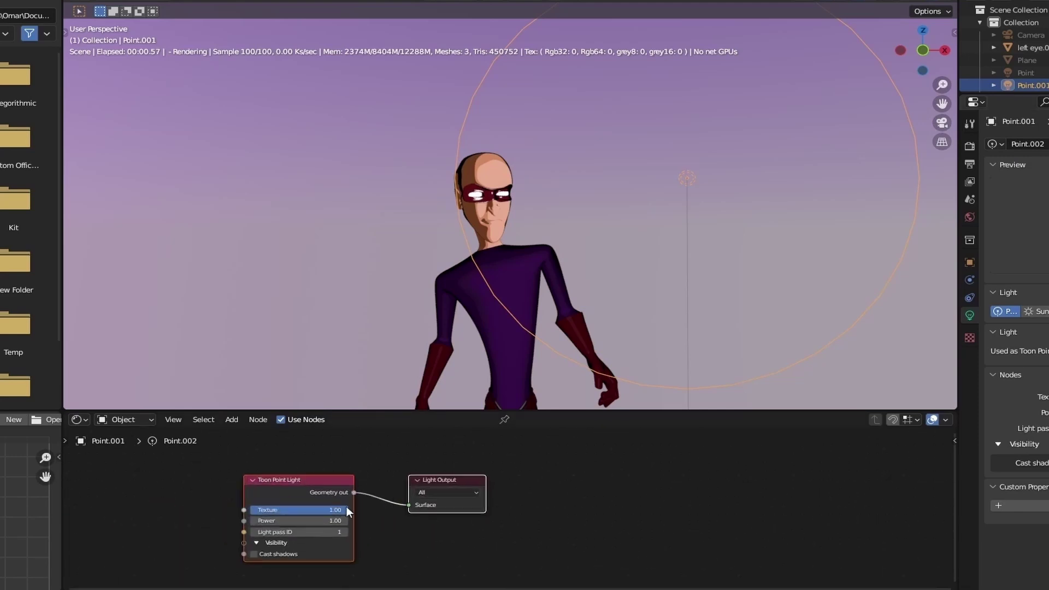
{"action": "scroll", "coordinate": [311, 520], "scroll_direction": "up", "scroll_amount": 3}
{"action": "left_click_drag", "start_coordinate": [250, 523], "coordinate": [207, 524]}
- Move the point light higher and farther from the character and set its power to 0.21
{"action": "scroll", "coordinate": [636, 195], "scroll_direction": "up", "scroll_amount": 3}
{"action": "key", "text": "g"}
{"action": "left_click_drag", "start_coordinate": [284, 120], "coordinate": [773, 109]}
{"action": "left_click", "coordinate": [1001, 165]}
{"action": "left_click", "coordinate": [998, 333]}
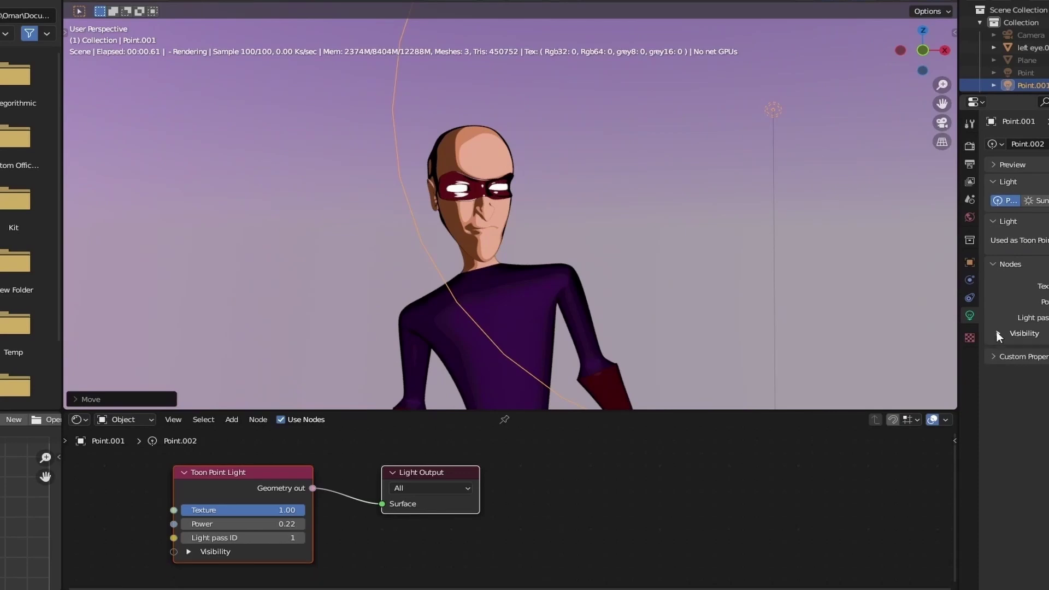
{"action": "left_click_drag", "start_coordinate": [1041, 301], "coordinate": [1048, 302]}
{"action": "scroll", "coordinate": [890, 87], "scroll_direction": "down", "scroll_amount": 3}
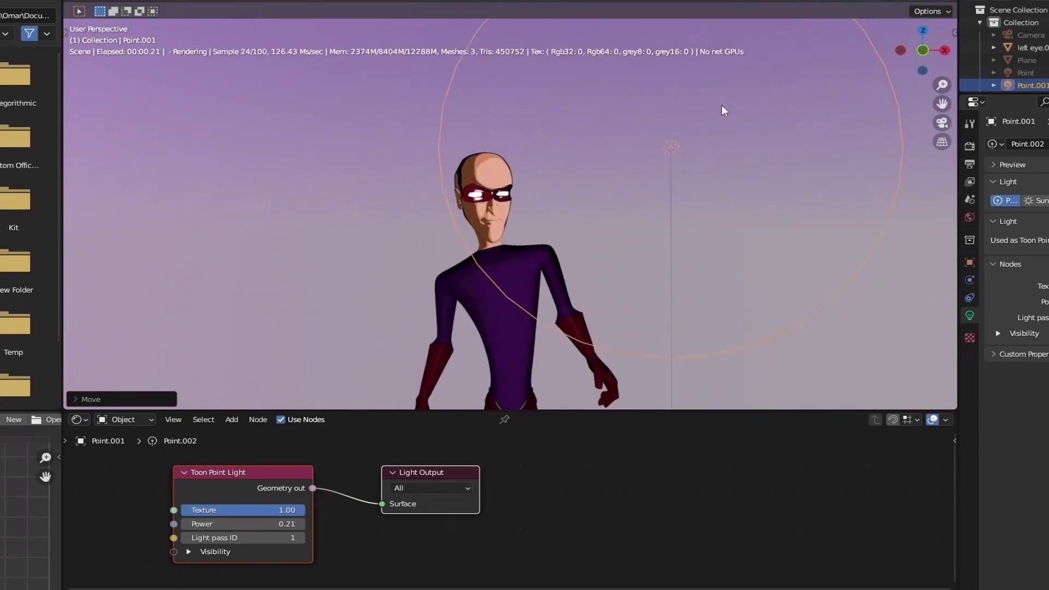
- Select the character, open its Jump suit material and move the collapsed Toon ramps out of the way
{"action": "scroll", "coordinate": [773, 164], "scroll_direction": "up", "scroll_amount": 4}
{"action": "middle_click_drag", "start_coordinate": [612, 230], "coordinate": [601, 236]}
{"action": "left_click", "coordinate": [553, 376]}
{"action": "scroll", "coordinate": [552, 476], "scroll_direction": "down", "scroll_amount": 6}
{"action": "middle_click_drag", "start_coordinate": [928, 497], "coordinate": [623, 485]}
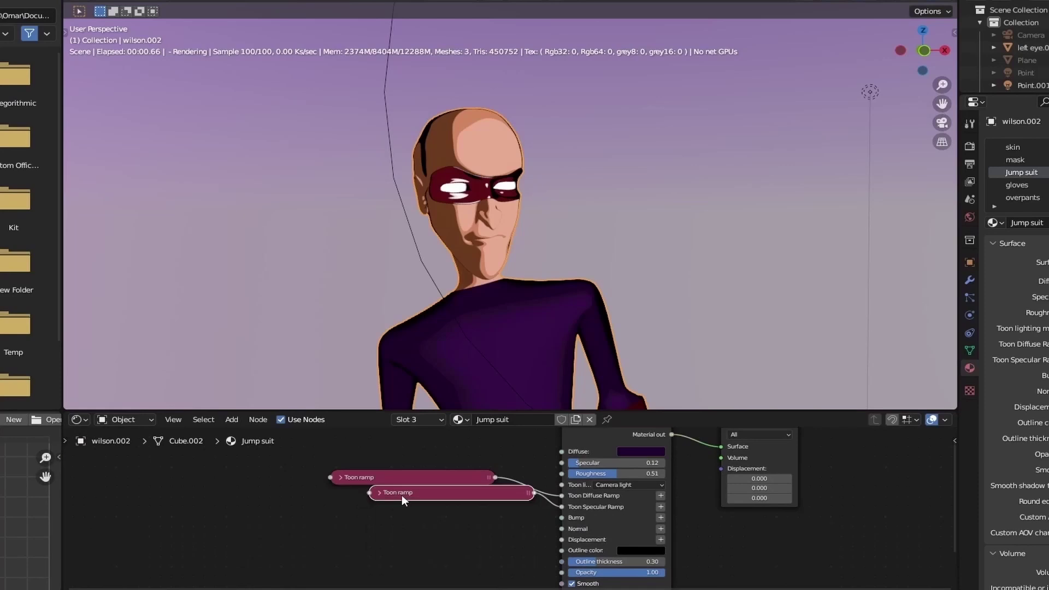
{"action": "left_click", "coordinate": [440, 521]}
{"action": "left_click_drag", "start_coordinate": [442, 523], "coordinate": [399, 573]}
{"action": "key", "text": "h"}
- Add a Dirt texture to the Jump suit material
{"action": "middle_click_drag", "start_coordinate": [382, 486], "coordinate": [406, 550]}
{"action": "key", "text": "shift+a"}
{"action": "left_click", "coordinate": [355, 344]}
{"action": "left_click", "coordinate": [350, 373]}
{"action": "left_click", "coordinate": [255, 471]}
{"action": "scroll", "coordinate": [475, 505], "scroll_direction": "down", "scroll_amount": 4}
{"action": "middle_click_drag", "start_coordinate": [476, 508], "coordinate": [468, 503]}
- Add a Mix texture and an RGB color node between the Dirt texture and the Toon material
{"action": "key", "text": "shift+a"}
{"action": "left_click", "coordinate": [405, 339]}
{"action": "type", "text": "mi"}
{"action": "left_click", "coordinate": [431, 407]}
{"action": "left_click", "coordinate": [437, 505]}
{"action": "left_click", "coordinate": [503, 520]}
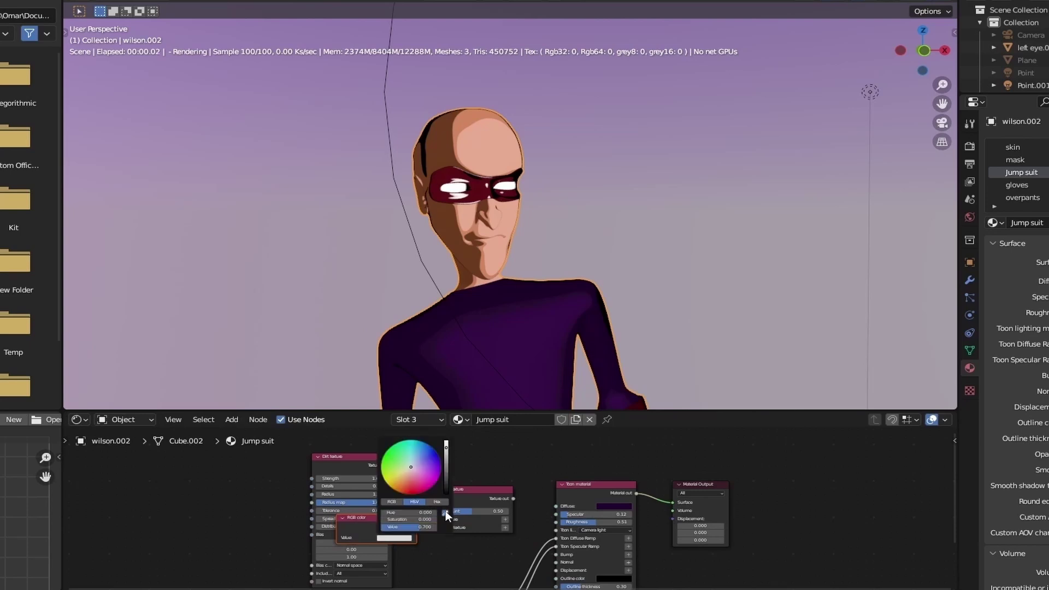
- Sample the suit's dark purple into the RGB color and link Dirt and two RGB colors through the Mix texture to Diffuse
{"action": "left_click_drag", "start_coordinate": [481, 507], "coordinate": [394, 538]}
{"action": "left_click_drag", "start_coordinate": [392, 465], "coordinate": [434, 510]}
{"action": "left_click_drag", "start_coordinate": [371, 492], "coordinate": [293, 424]}
{"action": "middle_click_drag", "start_coordinate": [515, 497], "coordinate": [487, 492]}
{"action": "left_click_drag", "start_coordinate": [487, 492], "coordinate": [529, 502]}
{"action": "scroll", "coordinate": [500, 502], "scroll_direction": "up", "scroll_amount": 2}
{"action": "left_click", "coordinate": [474, 527]}
{"action": "left_click", "coordinate": [519, 423]}
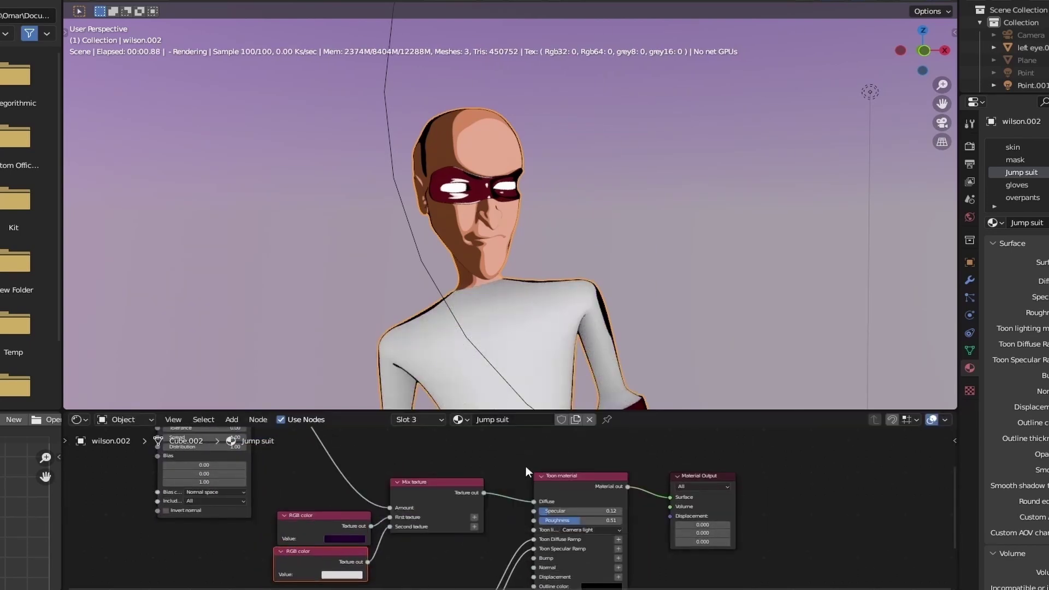
- Replace the white of the second RGB color with the suit's dark purple
{"action": "left_click_drag", "start_coordinate": [350, 518], "coordinate": [339, 505]}
{"action": "left_click", "coordinate": [341, 574]}
{"action": "left_click", "coordinate": [400, 544]}
{"action": "left_click", "coordinate": [318, 526]}
- Adjust the Dirt texture's settings to strengthen its effect on the jump suit
{"action": "scroll", "coordinate": [348, 526], "scroll_direction": "up", "scroll_amount": 2}
{"action": "middle_click_drag", "start_coordinate": [273, 443], "coordinate": [382, 587]}
{"action": "left_click_drag", "start_coordinate": [268, 501], "coordinate": [304, 501]}
{"action": "mouse_move", "coordinate": [257, 514]}
{"action": "left_mouse_down"}
{"action": "mouse_move", "coordinate": [300, 514]}
{"action": "mouse_move", "coordinate": [256, 528]}
{"action": "left_mouse_up"}
- Adjust one of the jump suit's Toon ramps, collapse it again and move it above the other ramp
{"action": "scroll", "coordinate": [408, 563], "scroll_direction": "down", "scroll_amount": 1}
{"action": "middle_click_drag", "start_coordinate": [407, 563], "coordinate": [134, 435]}
{"action": "scroll", "coordinate": [585, 286], "scroll_direction": "down", "scroll_amount": 5}
{"action": "left_click", "coordinate": [181, 549]}
{"action": "middle_click_drag", "start_coordinate": [168, 587], "coordinate": [183, 524]}
{"action": "left_click_drag", "start_coordinate": [215, 571], "coordinate": [264, 571]}
{"action": "scroll", "coordinate": [586, 263], "scroll_direction": "up", "scroll_amount": 1}
{"action": "mouse_move", "coordinate": [585, 264]}
{"action": "middle_mouse_down"}
{"action": "mouse_move", "coordinate": [480, 263]}
{"action": "mouse_move", "coordinate": [585, 263]}
{"action": "middle_mouse_up"}
{"action": "scroll", "coordinate": [585, 263], "scroll_direction": "down", "scroll_amount": 2}
{"action": "key", "text": "h"}
{"action": "left_click_drag", "start_coordinate": [213, 524], "coordinate": [211, 483]}
- Expand the jump suit's second Toon ramp and shift its first stop toward the dark end
{"action": "left_click", "coordinate": [238, 544]}
{"action": "key", "text": "h"}
{"action": "left_click_drag", "start_coordinate": [238, 548], "coordinate": [248, 508]}
{"action": "left_click_drag", "start_coordinate": [243, 550], "coordinate": [221, 554]}
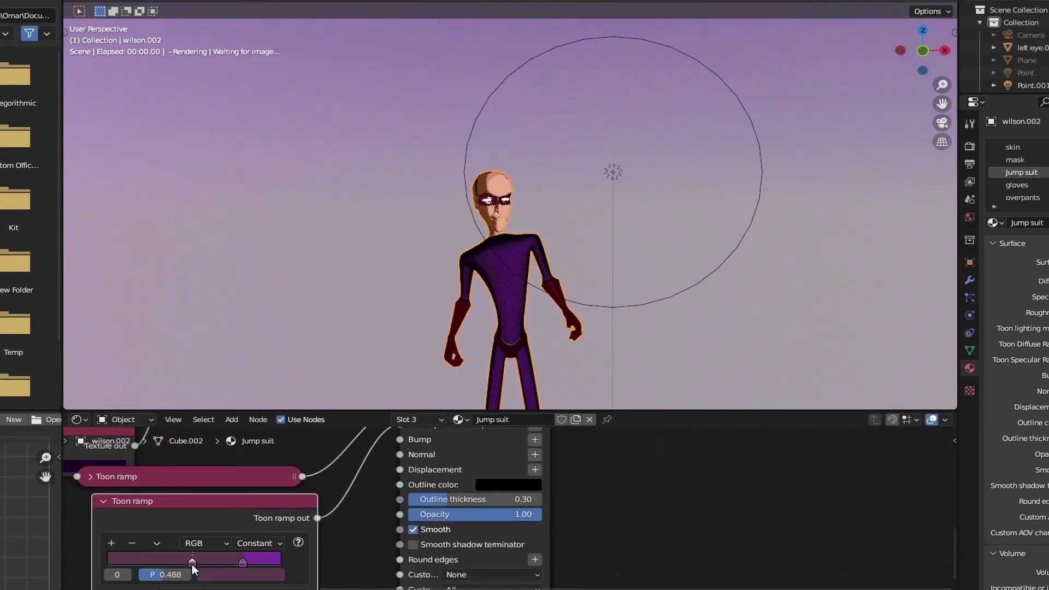
{"action": "left_click_drag", "start_coordinate": [190, 561], "coordinate": [186, 561]}
- Adjust the purple tones of two stops in the jump suit's expanded Toon ramp
{"action": "left_click", "coordinate": [241, 574]}
{"action": "left_click_drag", "start_coordinate": [276, 441], "coordinate": [267, 445]}
{"action": "scroll", "coordinate": [558, 276], "scroll_direction": "up", "scroll_amount": 3}
{"action": "mouse_move", "coordinate": [557, 276]}
{"action": "middle_mouse_down"}
{"action": "mouse_move", "coordinate": [662, 277]}
{"action": "mouse_move", "coordinate": [565, 276]}
{"action": "middle_mouse_up"}
{"action": "left_click", "coordinate": [220, 561]}
{"action": "left_click", "coordinate": [241, 574]}
{"action": "mouse_move", "coordinate": [328, 440]}
{"action": "left_mouse_down"}
{"action": "mouse_move", "coordinate": [328, 421]}
{"action": "mouse_move", "coordinate": [328, 436]}
{"action": "left_mouse_up"}
- Reposition the stops of the jump suit's Toon ramp to widen its lighter purple bands
{"action": "left_click", "coordinate": [274, 562]}
{"action": "left_click_drag", "start_coordinate": [217, 562], "coordinate": [222, 561]}
{"action": "left_click_drag", "start_coordinate": [192, 559], "coordinate": [167, 553]}
{"action": "left_click_drag", "start_coordinate": [265, 556], "coordinate": [244, 556]}
{"action": "mouse_move", "coordinate": [605, 271]}
{"action": "middle_mouse_down"}
{"action": "mouse_move", "coordinate": [672, 273]}
{"action": "mouse_move", "coordinate": [599, 271]}
{"action": "middle_mouse_up"}
{"action": "middle_click_drag", "start_coordinate": [445, 480], "coordinate": [437, 579]}
- Fine-tune the specular and roughness of the jump suit's Toon material
{"action": "scroll", "coordinate": [453, 475], "scroll_direction": "up", "scroll_amount": 1}
{"action": "left_click_drag", "start_coordinate": [486, 461], "coordinate": [454, 460]}
{"action": "left_click_drag", "start_coordinate": [474, 477], "coordinate": [486, 477]}
{"action": "mouse_move", "coordinate": [454, 460]}
{"action": "left_mouse_down"}
{"action": "mouse_move", "coordinate": [445, 460]}
{"action": "mouse_move", "coordinate": [455, 461]}
{"action": "left_mouse_up"}
{"action": "mouse_move", "coordinate": [605, 272]}
{"action": "middle_mouse_down"}
{"action": "mouse_move", "coordinate": [655, 271]}
{"action": "mouse_move", "coordinate": [612, 272]}
{"action": "middle_mouse_up"}
{"action": "scroll", "coordinate": [612, 272], "scroll_direction": "down", "scroll_amount": 2}
{"action": "scroll", "coordinate": [611, 271], "scroll_direction": "up", "scroll_amount": 1}
{"action": "scroll", "coordinate": [365, 506], "scroll_direction": "down", "scroll_amount": 6}
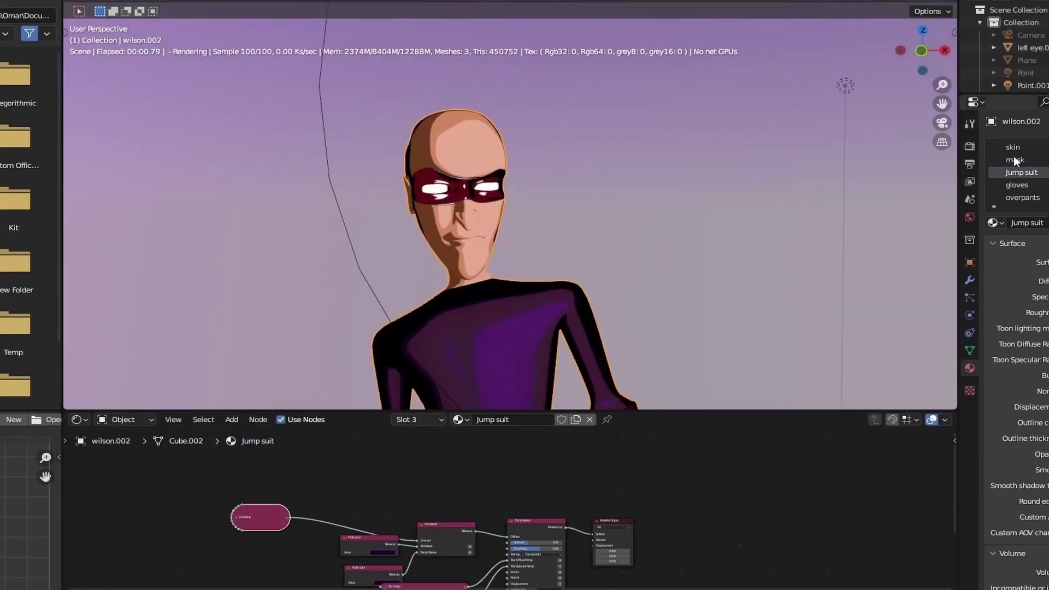
- Select the mask material and set its Toon material's specular to 0.23 and roughness to 0.31
{"action": "left_click", "coordinate": [1015, 160]}
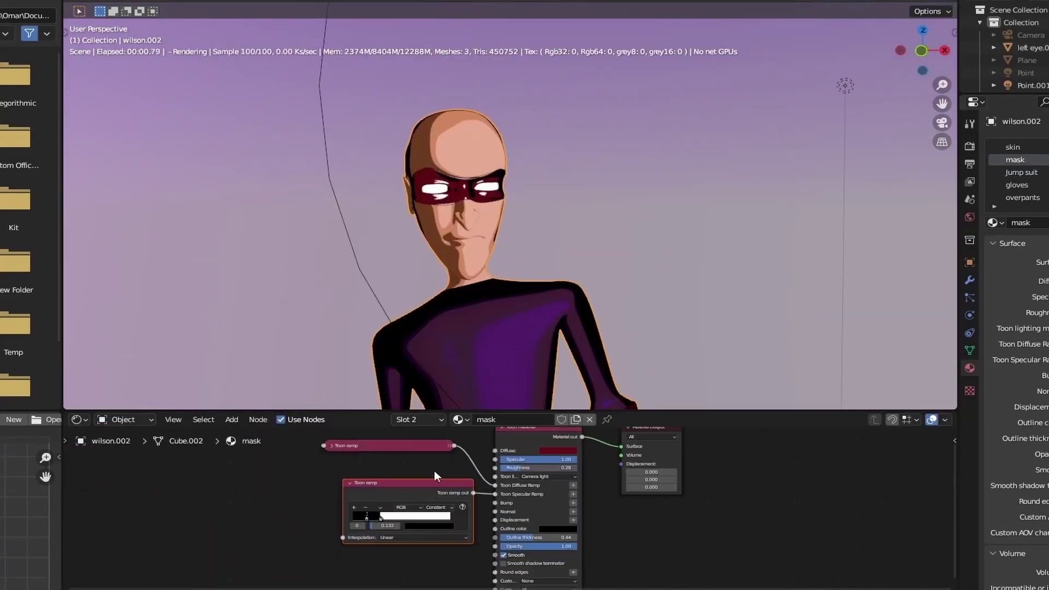
{"action": "scroll", "coordinate": [599, 473], "scroll_direction": "up", "scroll_amount": 3}
{"action": "left_click_drag", "start_coordinate": [577, 476], "coordinate": [580, 476]}
{"action": "left_click_drag", "start_coordinate": [624, 463], "coordinate": [582, 463]}
{"action": "mouse_move", "coordinate": [919, 52]}
{"action": "left_mouse_down"}
{"action": "mouse_move", "coordinate": [809, 52]}
{"action": "mouse_move", "coordinate": [920, 52]}
{"action": "left_mouse_up"}
{"action": "scroll", "coordinate": [920, 53], "scroll_direction": "up", "scroll_amount": 3}
{"action": "scroll", "coordinate": [920, 52], "scroll_direction": "up", "scroll_amount": 1}
- Collapse the mask's expanded Toon ramp and move both ramps down, away from the other nodes
{"action": "left_click_drag", "start_coordinate": [398, 441], "coordinate": [222, 565]}
{"action": "left_click", "coordinate": [303, 501]}
{"action": "left_click_drag", "start_coordinate": [350, 501], "coordinate": [291, 586]}
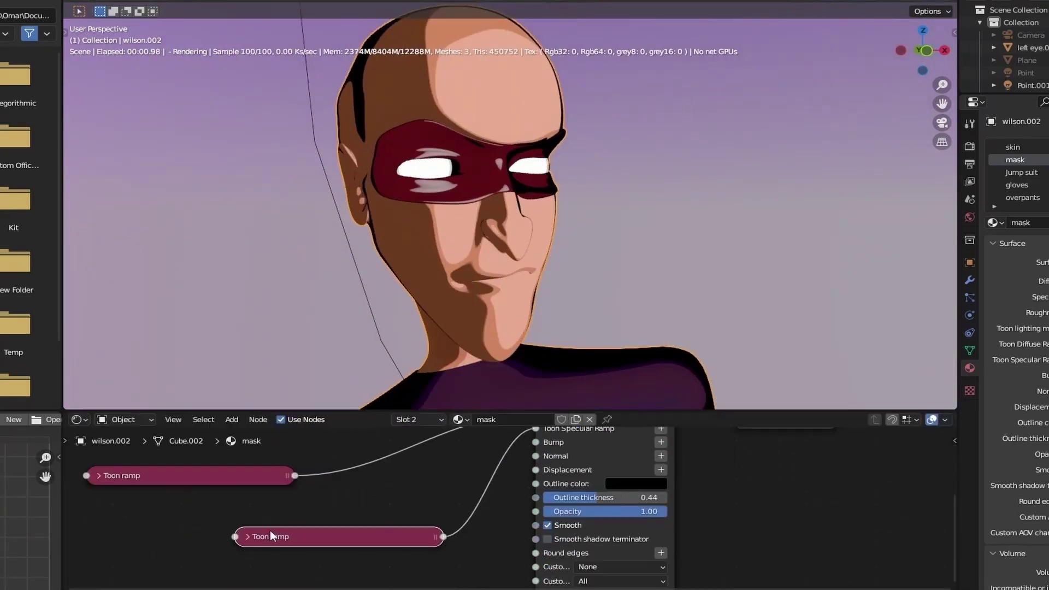
- Add a Curvature texture to the mask material
{"action": "scroll", "coordinate": [404, 468], "scroll_direction": "down", "scroll_amount": 4}
{"action": "key", "text": "shift+a"}
{"action": "left_click", "coordinate": [507, 236]}
{"action": "type", "text": "curv"}
{"action": "key", "text": "Return"}
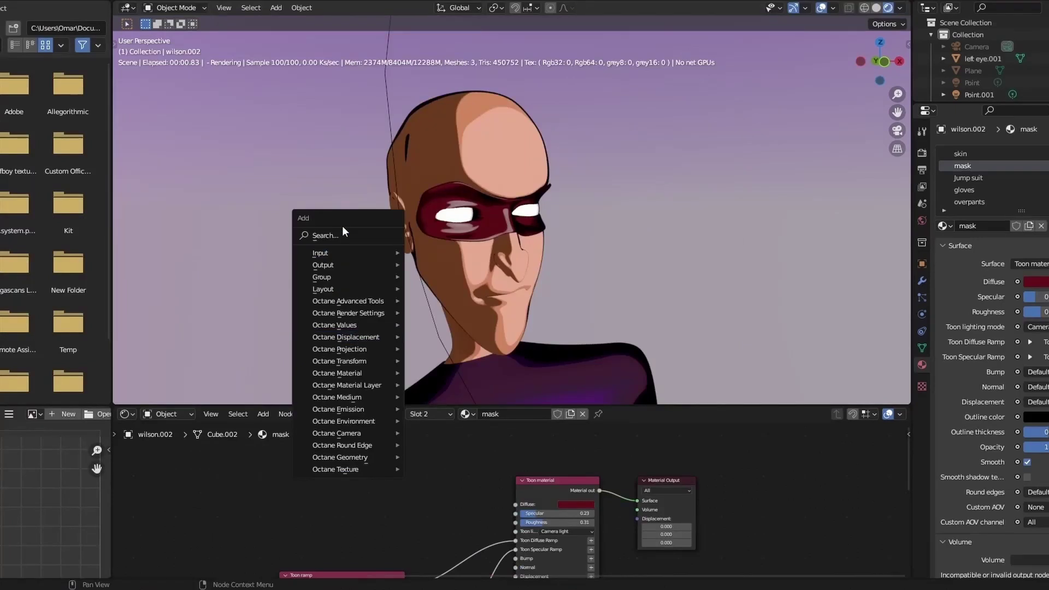
{"action": "type", "text": "curv"}
{"action": "key", "text": "Return"}
{"action": "left_click", "coordinate": [391, 494]}
- Add a Mix texture to the mask driven by the collapsed Curvature texture, with an RGB color as its first texture
{"action": "key", "text": "shift+a"}
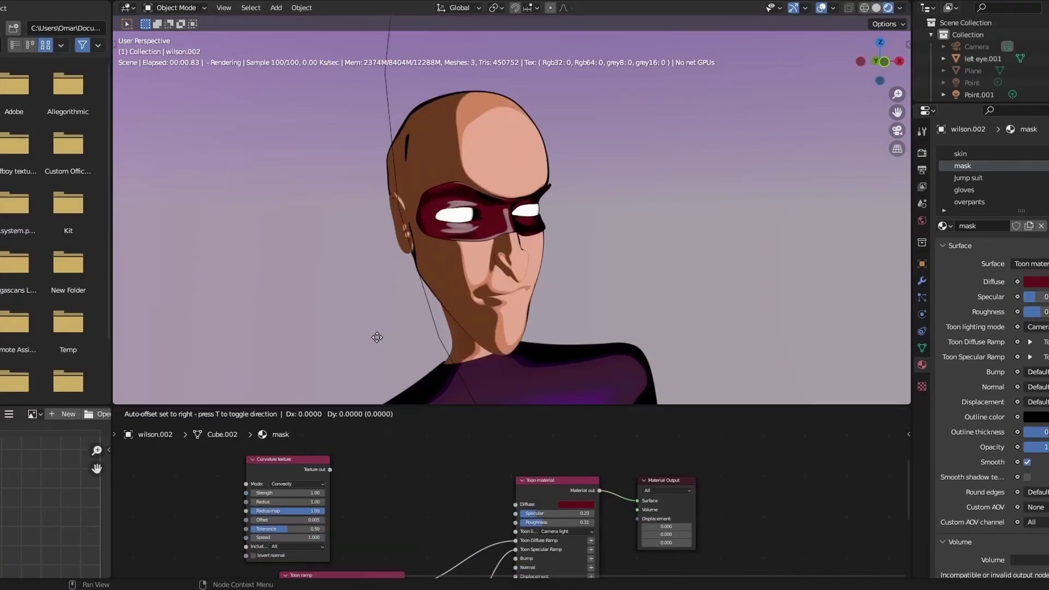
{"action": "left_click", "coordinate": [394, 474]}
{"action": "left_click", "coordinate": [252, 459]}
{"action": "left_click", "coordinate": [470, 508]}
{"action": "left_click", "coordinate": [526, 440]}
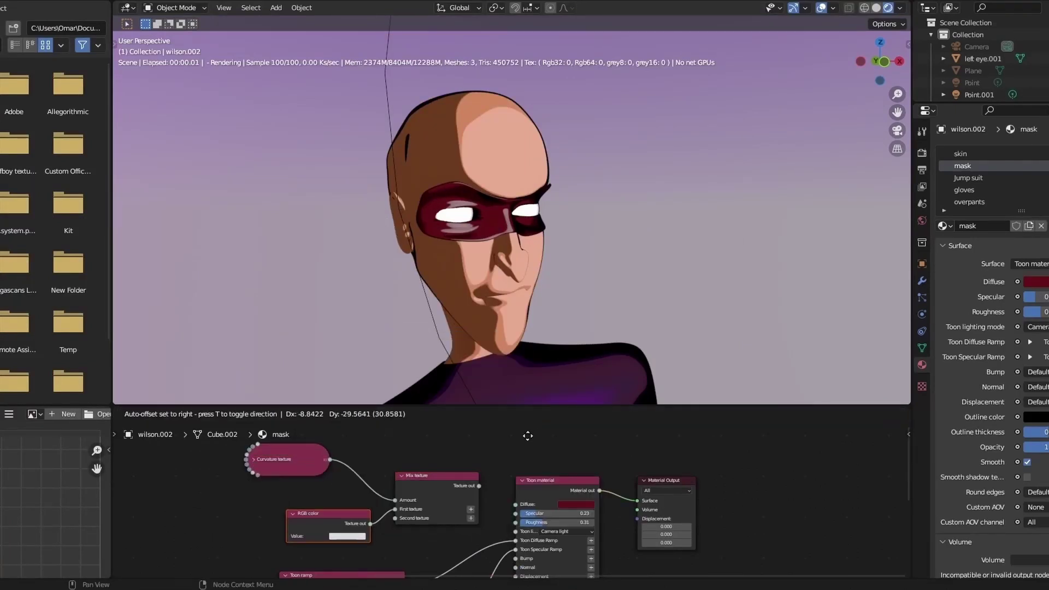
- Sample the mask's dark red into the RGB color, duplicate it as the second texture and link the Mix texture to Diffuse
{"action": "left_click", "coordinate": [347, 532]}
{"action": "left_click", "coordinate": [399, 498]}
{"action": "left_click", "coordinate": [569, 504]}
{"action": "left_click", "coordinate": [291, 516]}
{"action": "left_click_drag", "start_coordinate": [309, 513], "coordinate": [321, 499]}
{"action": "left_click", "coordinate": [316, 491]}
{"action": "key", "text": "shift+d"}
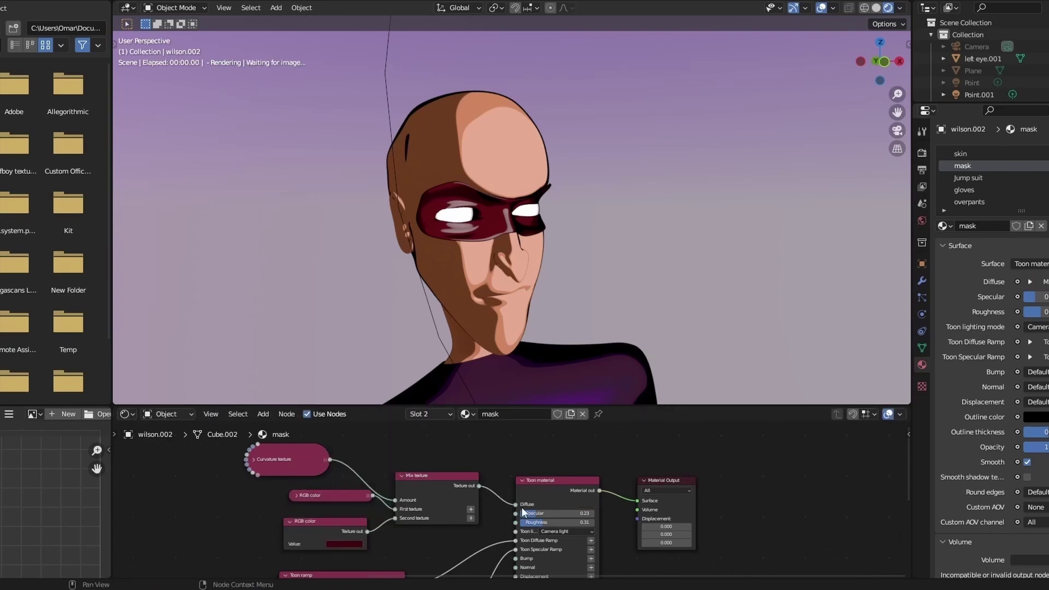
- Set the mask's Curvature texture to Concavity with strength 4.55 and a larger radius
{"action": "key", "text": "g"}
{"action": "left_click", "coordinate": [210, 496]}
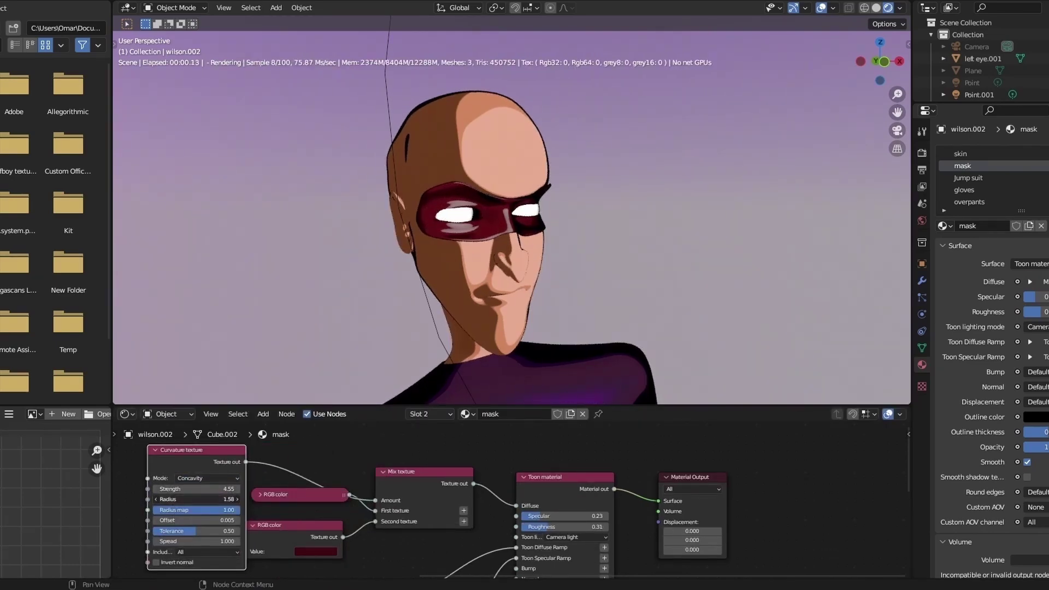
{"action": "left_click_drag", "start_coordinate": [196, 499], "coordinate": [216, 499]}
{"action": "left_click", "coordinate": [315, 551]}
- Examine the toon shading on the whole character from several distances and angles
{"action": "scroll", "coordinate": [665, 202], "scroll_direction": "down", "scroll_amount": 3}
{"action": "middle_click_drag", "start_coordinate": [662, 178], "coordinate": [686, 204]}
{"action": "scroll", "coordinate": [686, 204], "scroll_direction": "down", "scroll_amount": 3}
{"action": "middle_click_drag", "start_coordinate": [611, 253], "coordinate": [600, 193], "text": "shift"}
{"action": "scroll", "coordinate": [597, 210], "scroll_direction": "up", "scroll_amount": 3}
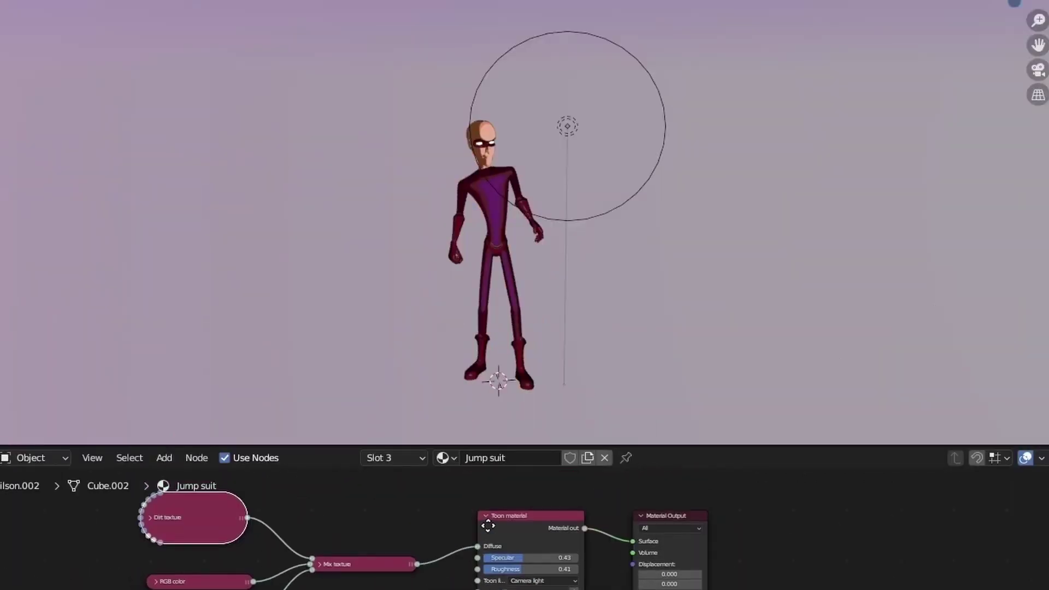
{"action": "scroll", "coordinate": [604, 183], "scroll_direction": "up", "scroll_amount": 4}
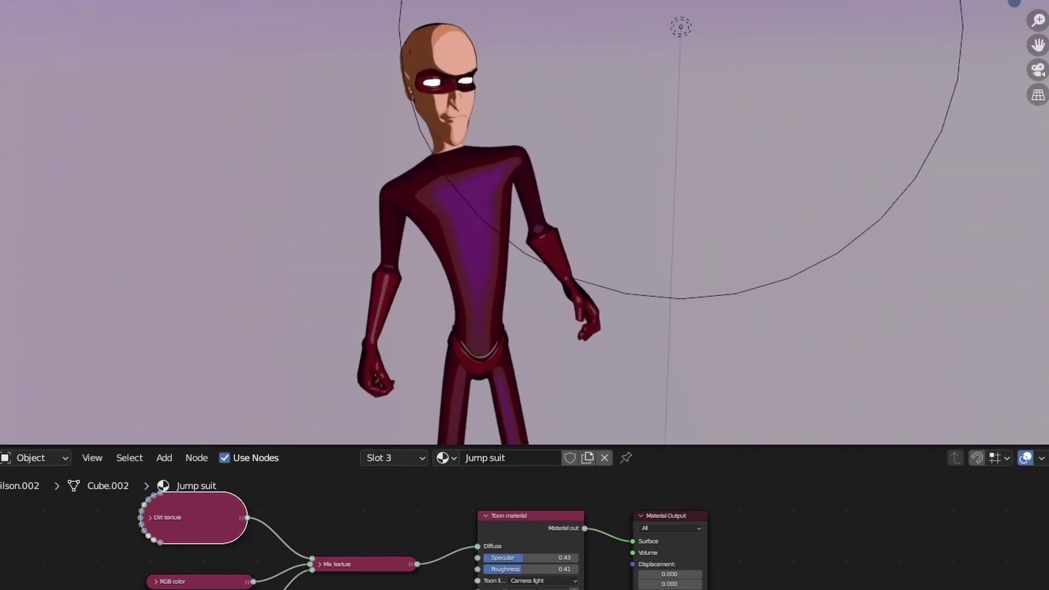
{"action": "middle_click_drag", "start_coordinate": [604, 184], "coordinate": [629, 181]}
{"action": "scroll", "coordinate": [837, 42], "scroll_direction": "down", "scroll_amount": 3}
{"action": "scroll", "coordinate": [508, 574], "scroll_direction": "up", "scroll_amount": 3}
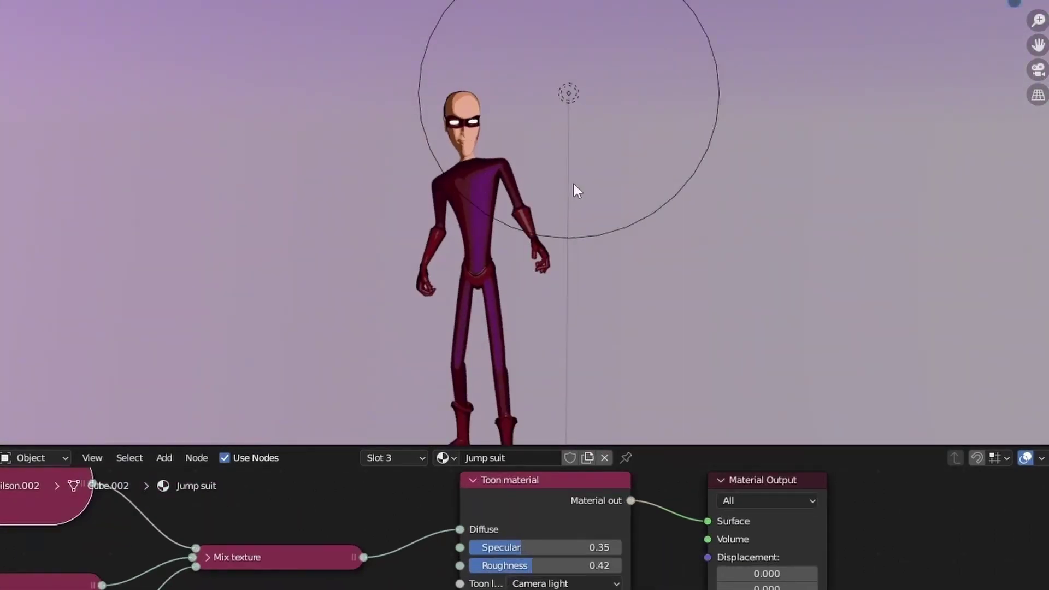
- Set the roughness of the jump suit's Toon material to 0.42 and check the shading on the whole character
{"action": "left_click_drag", "start_coordinate": [546, 565], "coordinate": [532, 565]}
{"action": "scroll", "coordinate": [573, 190], "scroll_direction": "up", "scroll_amount": 3}
{"action": "middle_click_drag", "start_coordinate": [573, 189], "coordinate": [614, 180]}
{"action": "scroll", "coordinate": [624, 129], "scroll_direction": "down", "scroll_amount": 3}
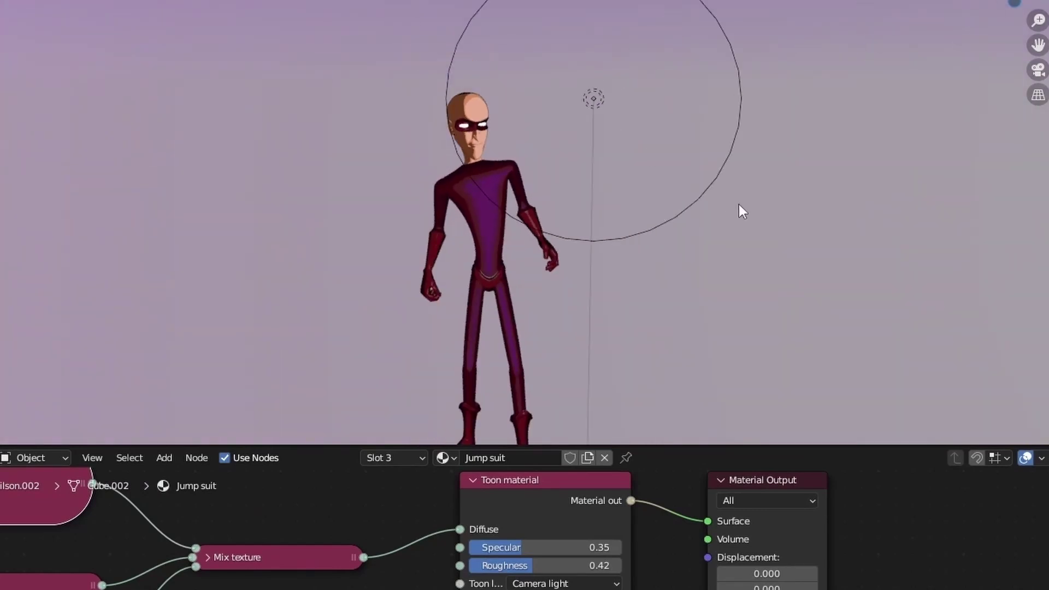
{"action": "scroll", "coordinate": [739, 205], "scroll_direction": "down", "scroll_amount": 3}
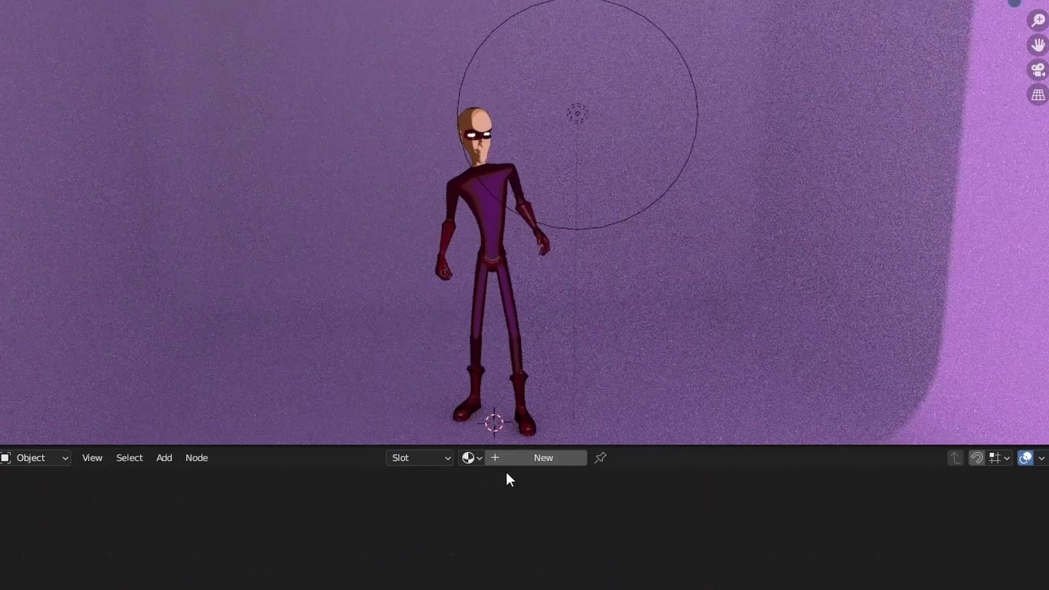
- Create a new Toon material for the backdrop plane and give it a very dark maroon diffuse color
{"action": "left_click", "coordinate": [513, 459]}
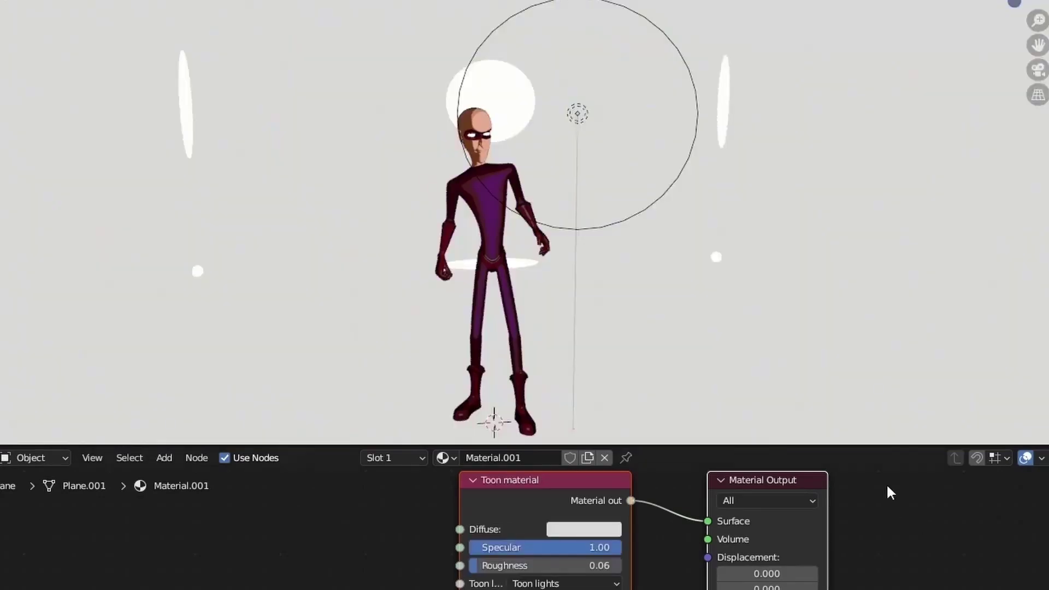
{"action": "left_click", "coordinate": [584, 529]}
{"action": "left_click", "coordinate": [629, 402]}
{"action": "left_click_drag", "start_coordinate": [633, 504], "coordinate": [568, 504]}
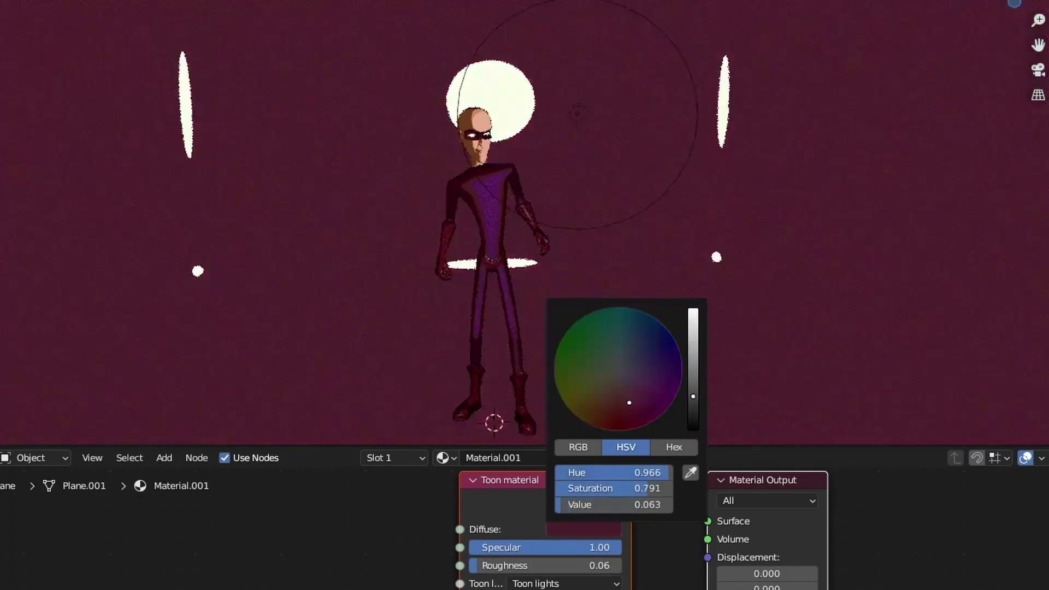
{"action": "left_click_drag", "start_coordinate": [692, 396], "coordinate": [692, 406]}
{"action": "left_click", "coordinate": [636, 402]}
- Set the backdrop material's specular to 0.53 and its roughness to 0.23
{"action": "mouse_move", "coordinate": [548, 565]}
{"action": "left_mouse_down"}
{"action": "mouse_move", "coordinate": [569, 565]}
{"action": "mouse_move", "coordinate": [555, 565]}
{"action": "left_mouse_up"}
{"action": "left_click_drag", "start_coordinate": [612, 547], "coordinate": [519, 568]}
{"action": "scroll", "coordinate": [742, 104], "scroll_direction": "up", "scroll_amount": 3}
{"action": "left_click_drag", "start_coordinate": [517, 547], "coordinate": [571, 547]}
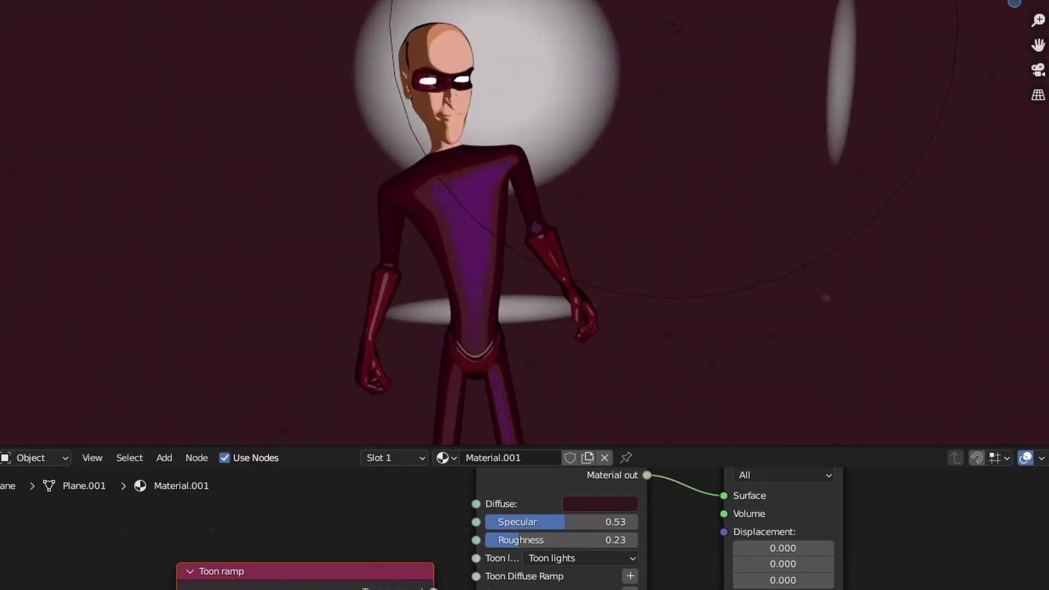
- Recolor the first edited stops of the backdrop's specular Toon ramp, giving one a purple tone
{"action": "left_click", "coordinate": [194, 570]}
{"action": "middle_click_drag", "start_coordinate": [246, 574], "coordinate": [245, 522]}
{"action": "left_click", "coordinate": [388, 588]}
{"action": "mouse_move", "coordinate": [450, 492]}
{"action": "left_mouse_down"}
{"action": "mouse_move", "coordinate": [450, 465]}
{"action": "mouse_move", "coordinate": [450, 492]}
{"action": "left_mouse_up"}
{"action": "left_click", "coordinate": [252, 584]}
{"action": "left_click", "coordinate": [389, 588]}
{"action": "left_click_drag", "start_coordinate": [380, 436], "coordinate": [391, 484]}
{"action": "left_click_drag", "start_coordinate": [450, 382], "coordinate": [450, 449]}
{"action": "left_click_drag", "start_coordinate": [391, 485], "coordinate": [410, 464]}
- Recolor another stop of the backdrop's specular Toon ramp and shift a stop along the ramp to adjust the highlight falloff
{"action": "left_click", "coordinate": [240, 584]}
{"action": "left_click", "coordinate": [389, 587]}
{"action": "left_click_drag", "start_coordinate": [450, 491], "coordinate": [450, 467]}
{"action": "left_click_drag", "start_coordinate": [381, 436], "coordinate": [393, 492]}
{"action": "mouse_move", "coordinate": [450, 467]}
{"action": "left_mouse_down"}
{"action": "mouse_move", "coordinate": [450, 452]}
{"action": "mouse_move", "coordinate": [450, 476]}
{"action": "left_mouse_up"}
{"action": "left_click", "coordinate": [74, 529]}
{"action": "scroll", "coordinate": [397, 576], "scroll_direction": "up", "scroll_amount": 2}
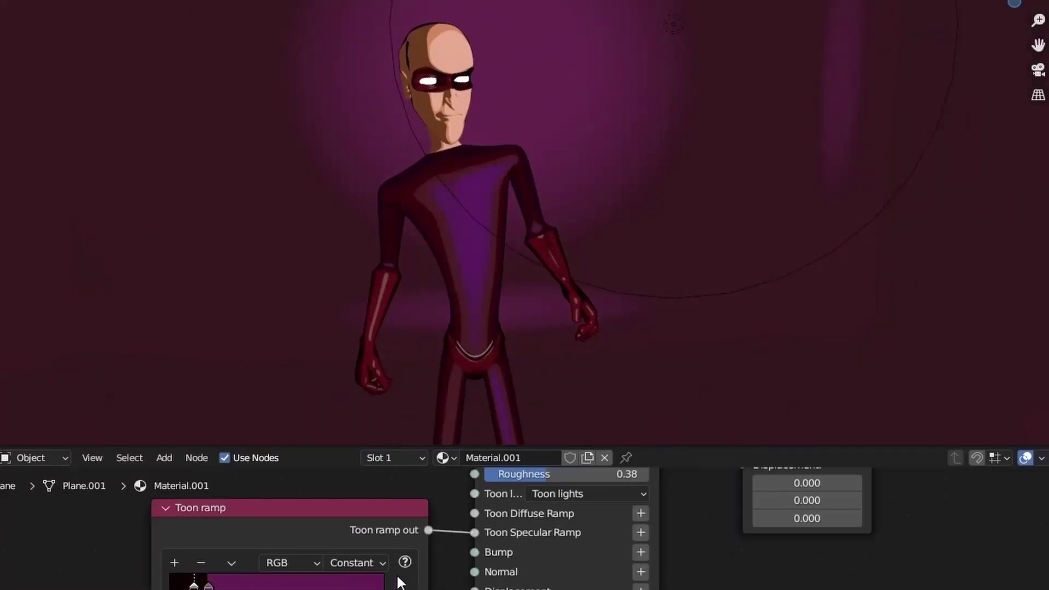
{"action": "scroll", "coordinate": [398, 577], "scroll_direction": "up", "scroll_amount": 1}
{"action": "left_click_drag", "start_coordinate": [187, 586], "coordinate": [209, 586]}
- Switch the backdrop's toon lighting to Camera light and tint its diffuse color a deep magenta-red
{"action": "scroll", "coordinate": [467, 502], "scroll_direction": "down", "scroll_amount": 2}
{"action": "middle_click_drag", "start_coordinate": [467, 502], "coordinate": [456, 548]}
{"action": "left_click", "coordinate": [563, 581]}
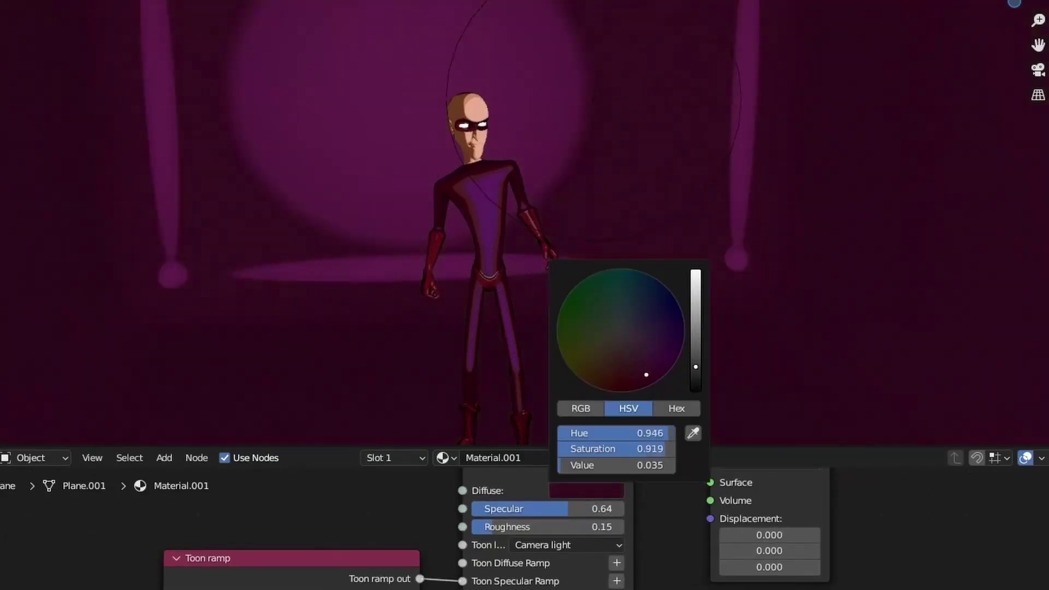
{"action": "mouse_move", "coordinate": [646, 374]}
{"action": "left_mouse_down"}
{"action": "mouse_move", "coordinate": [630, 353]}
{"action": "mouse_move", "coordinate": [643, 370]}
{"action": "left_mouse_up"}
- Shift a stop of the backdrop's Toon ramp slightly and set the material's specular to 0.83
{"action": "middle_click_drag", "start_coordinate": [643, 528], "coordinate": [622, 576]}
{"action": "mouse_move", "coordinate": [272, 589]}
{"action": "left_mouse_down"}
{"action": "mouse_move", "coordinate": [261, 534]}
{"action": "mouse_move", "coordinate": [258, 589]}
{"action": "left_mouse_up"}
{"action": "left_click", "coordinate": [319, 492]}
{"action": "left_click_drag", "start_coordinate": [548, 557], "coordinate": [577, 557]}
{"action": "scroll", "coordinate": [524, 229], "scroll_direction": "up", "scroll_amount": 2}
{"action": "middle_click_drag", "start_coordinate": [524, 229], "coordinate": [532, 202]}
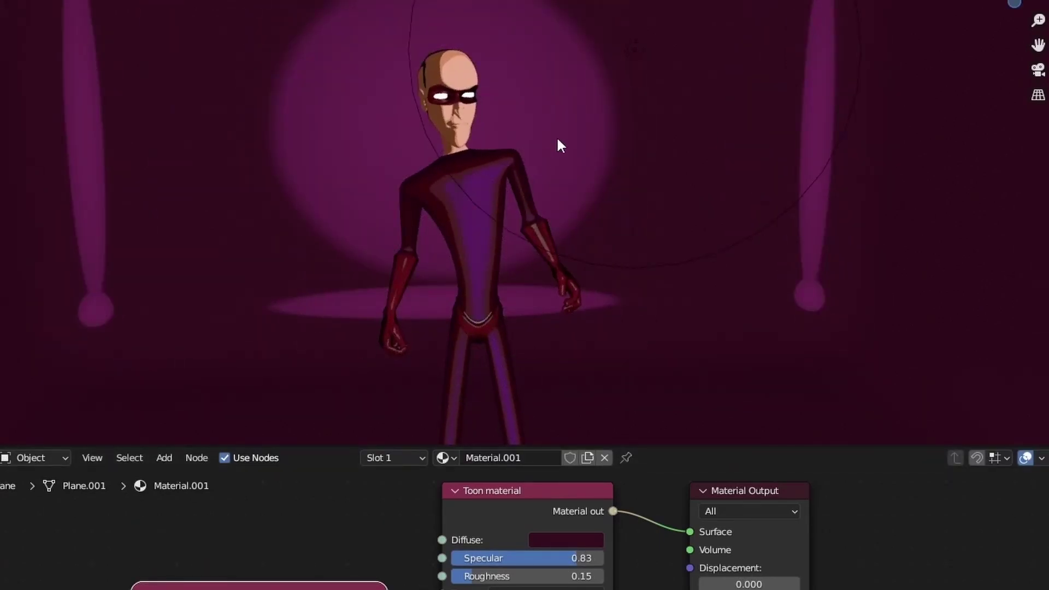
- In the camera view, move the second toon point light along the horizontal plane to the opposite side of the character
{"action": "key", "text": "KP_0"}
{"action": "key", "text": "z"}
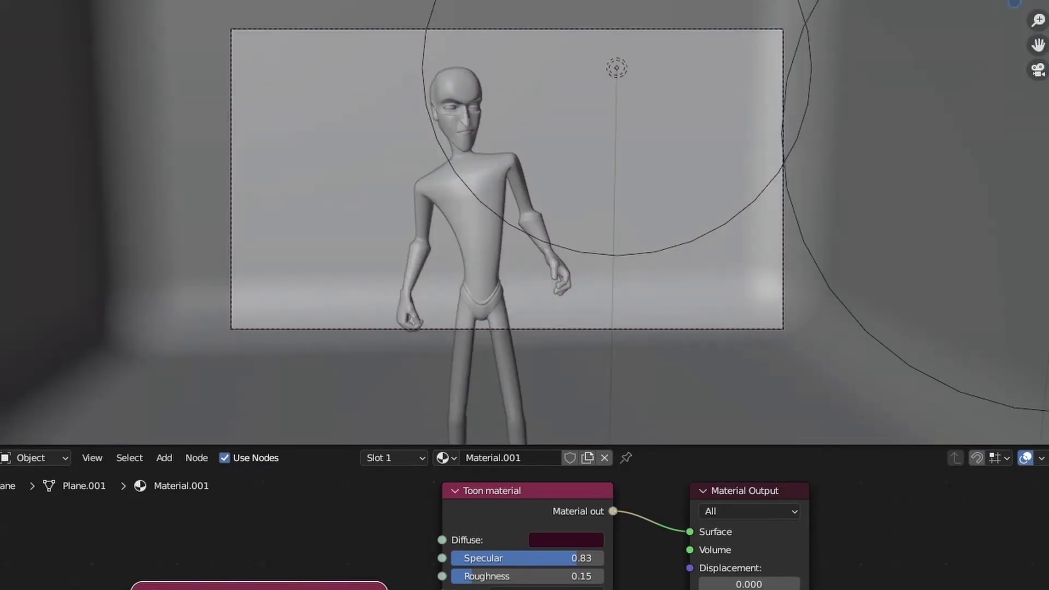
{"action": "key", "text": "z"}
{"action": "left_click", "coordinate": [613, 70]}
{"action": "key", "text": "g"}
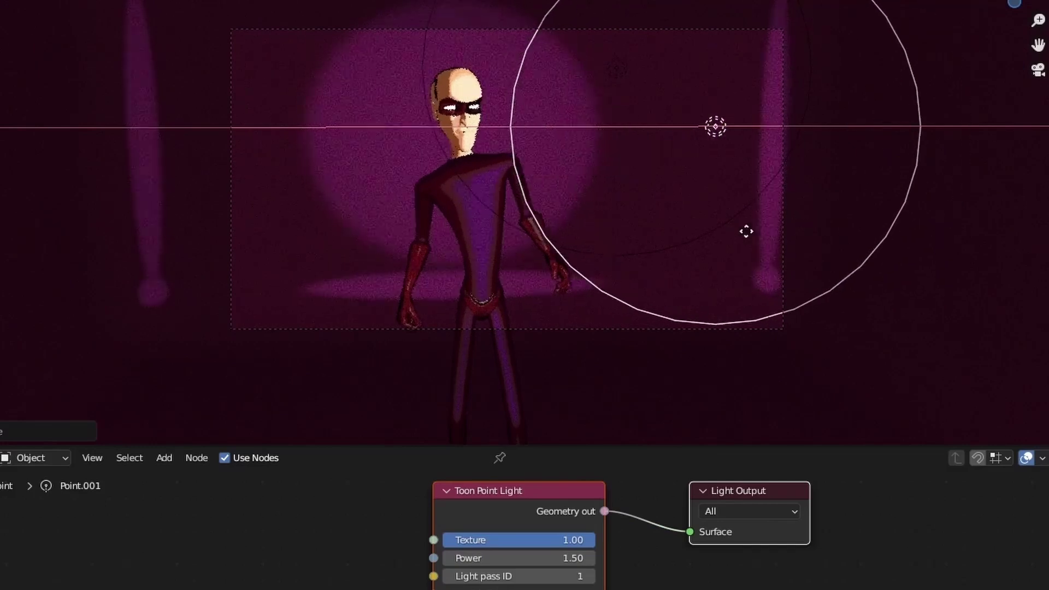
{"action": "key", "text": "z"}
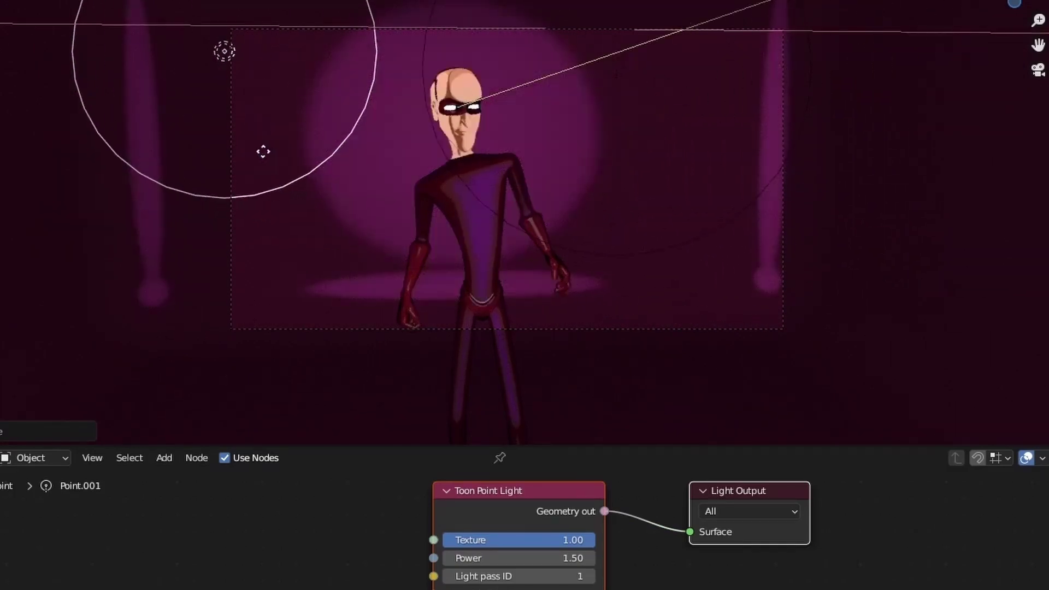
{"action": "left_click", "coordinate": [264, 153]}
{"action": "left_click", "coordinate": [705, 71]}
{"action": "key", "text": "z"}
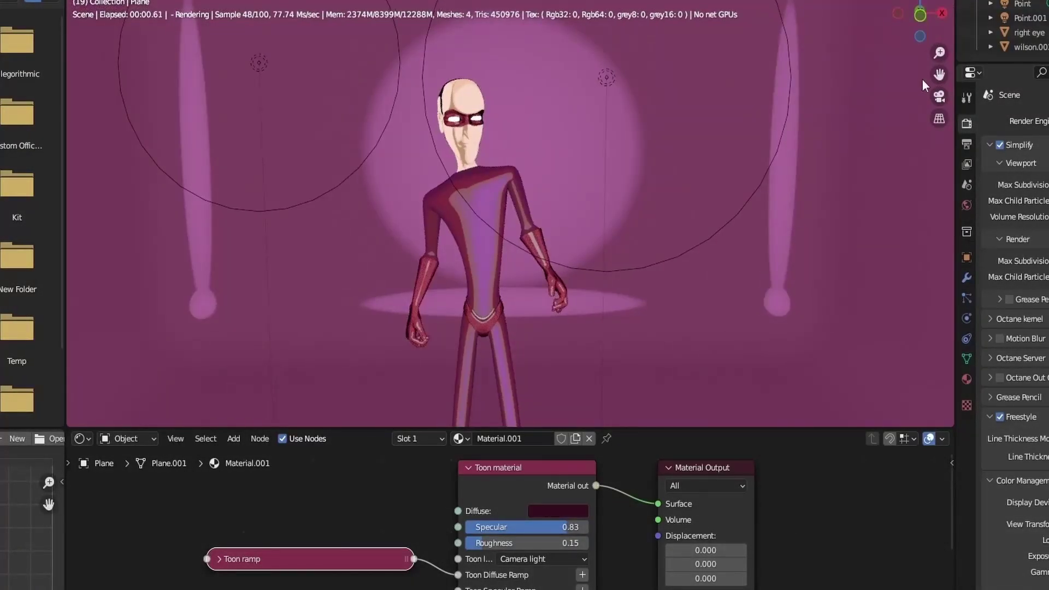
- Return to the camera view and show the viewport's view lock settings
{"action": "left_click", "coordinate": [938, 96]}
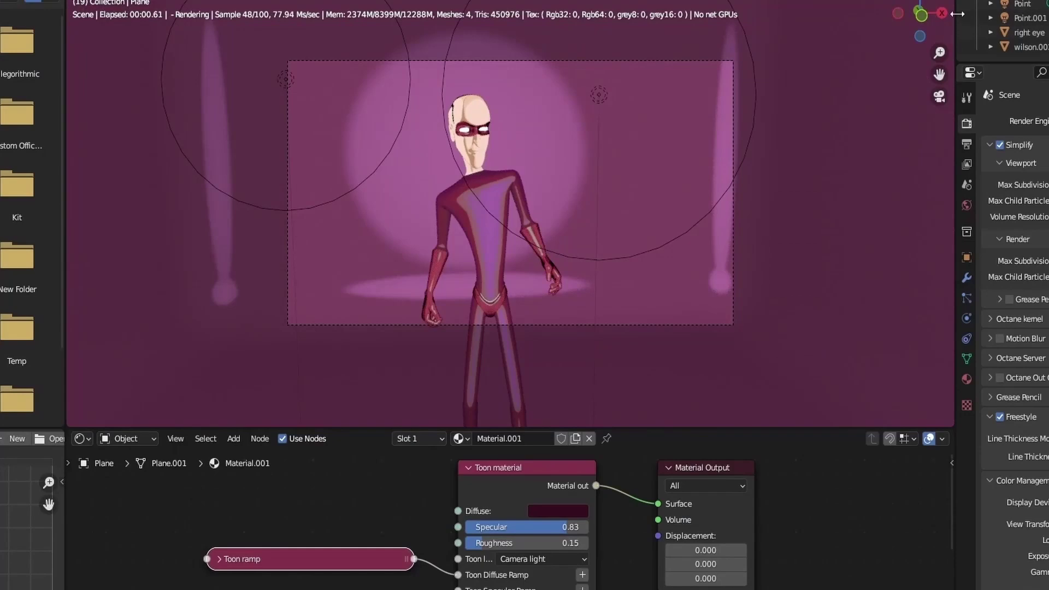
{"action": "left_click_drag", "start_coordinate": [956, 11], "coordinate": [812, 12]}
{"action": "left_click", "coordinate": [946, 63]}
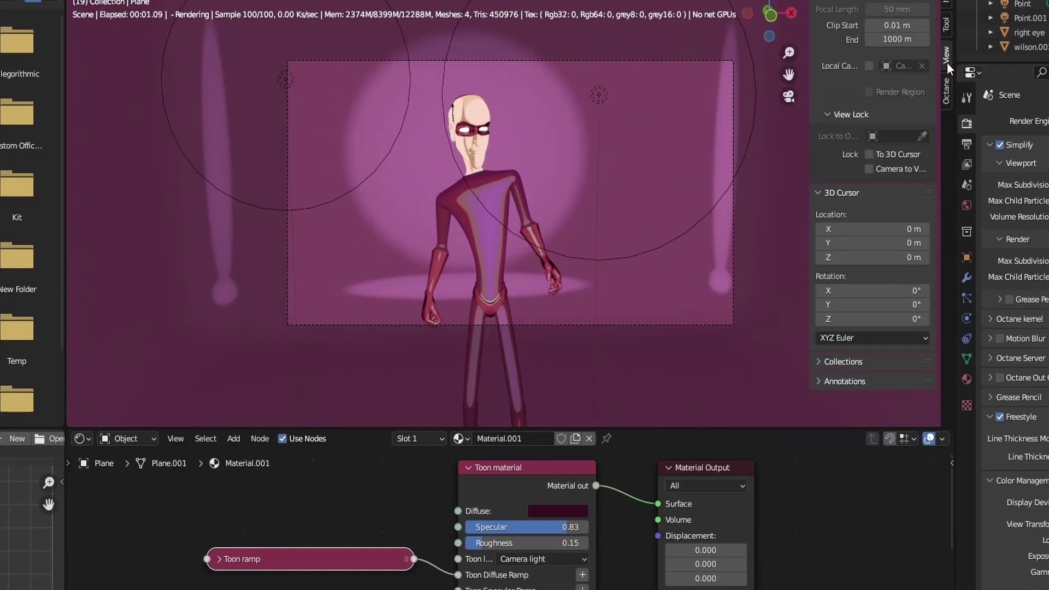